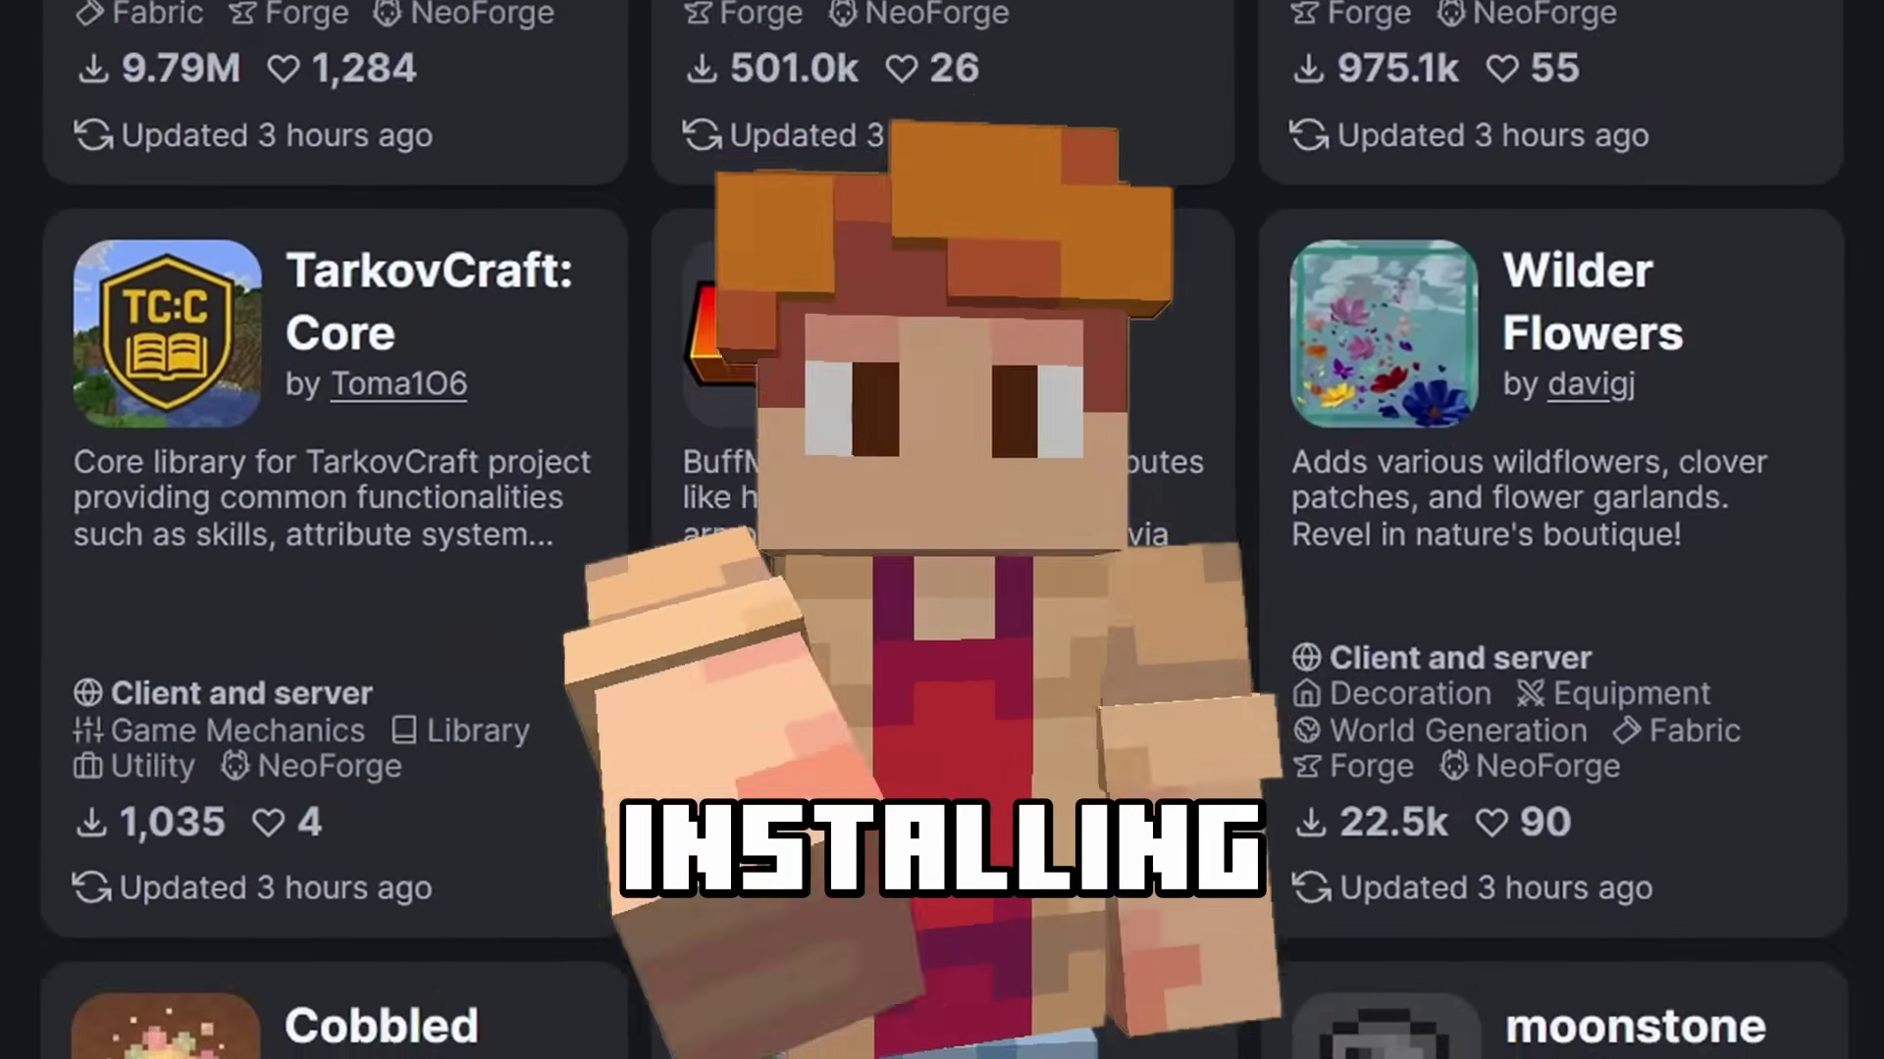
scroll(942, 530, "down", 15)
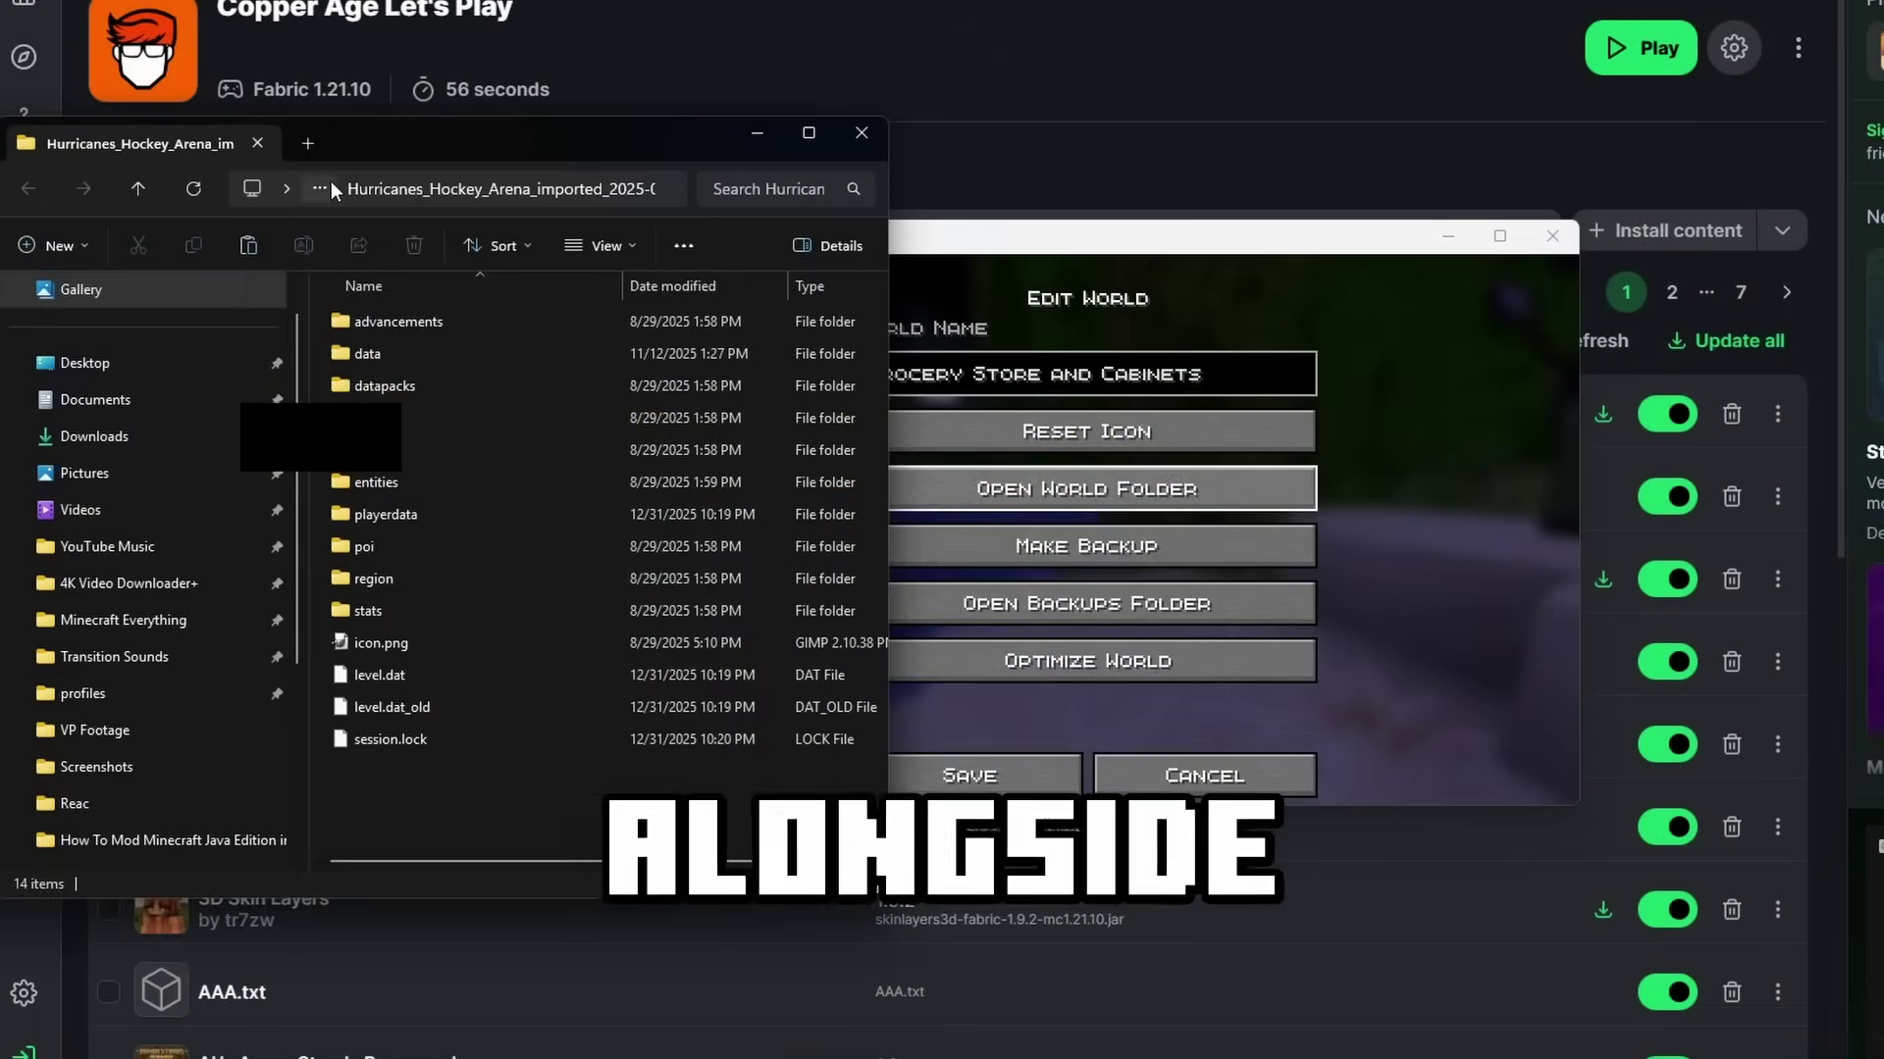
- Scroll back up YouTube's Minecraft Pack Showcases playlist to the earlier mod and resource pack videos
left_click(321, 187)
left_click(310, 235)
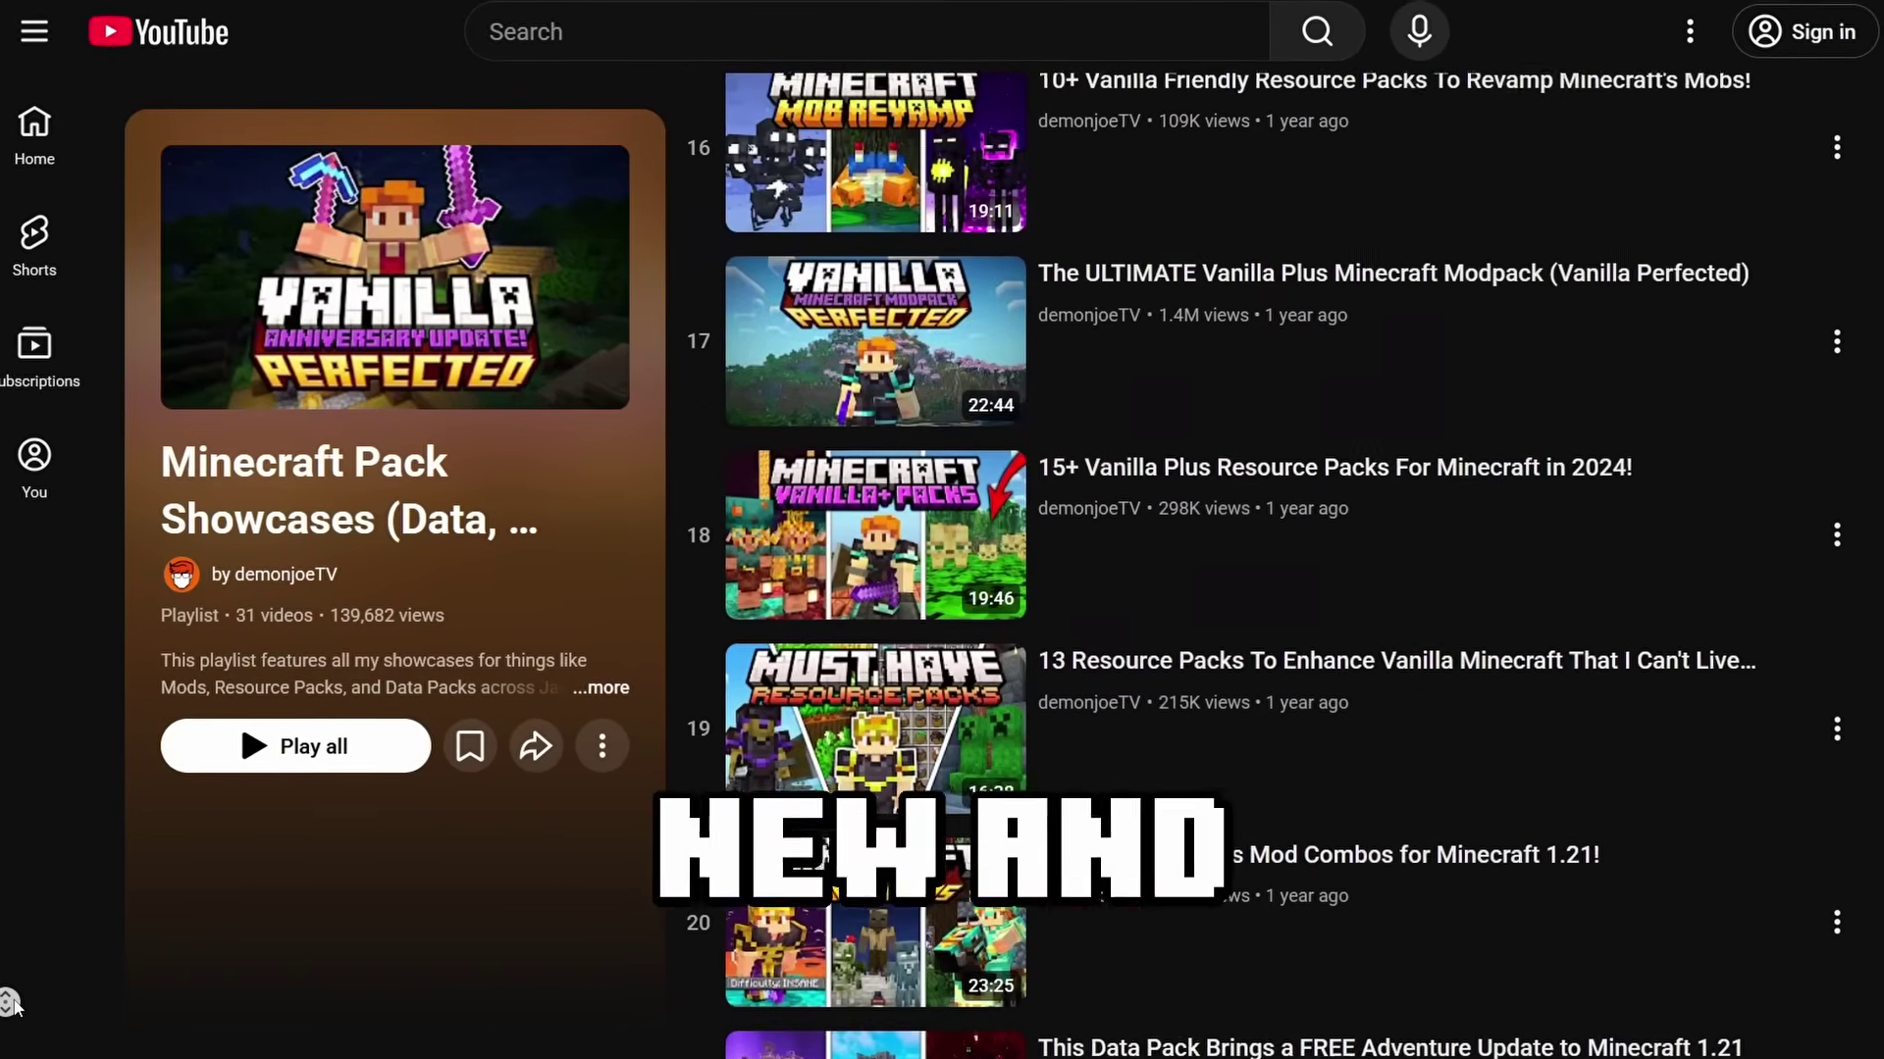
scroll(12, 1003, "up", 8)
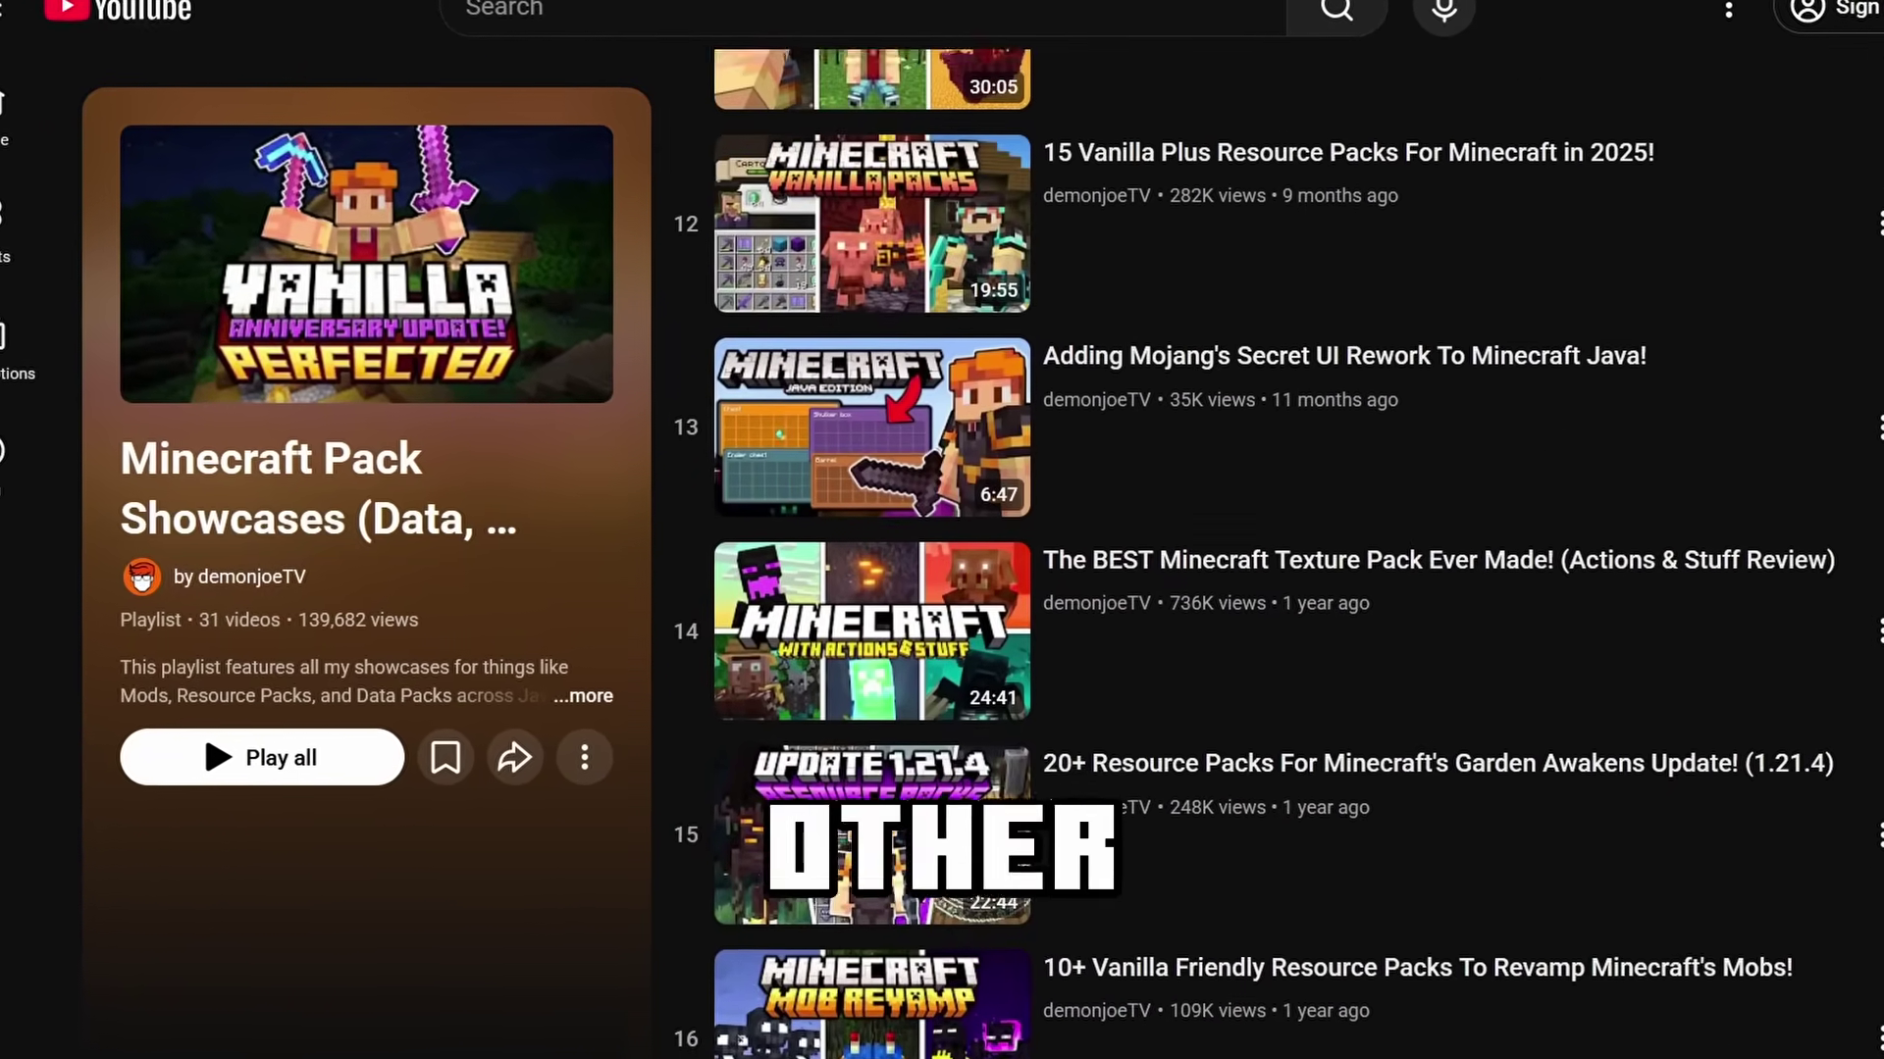
scroll(203, 730, "up", 10)
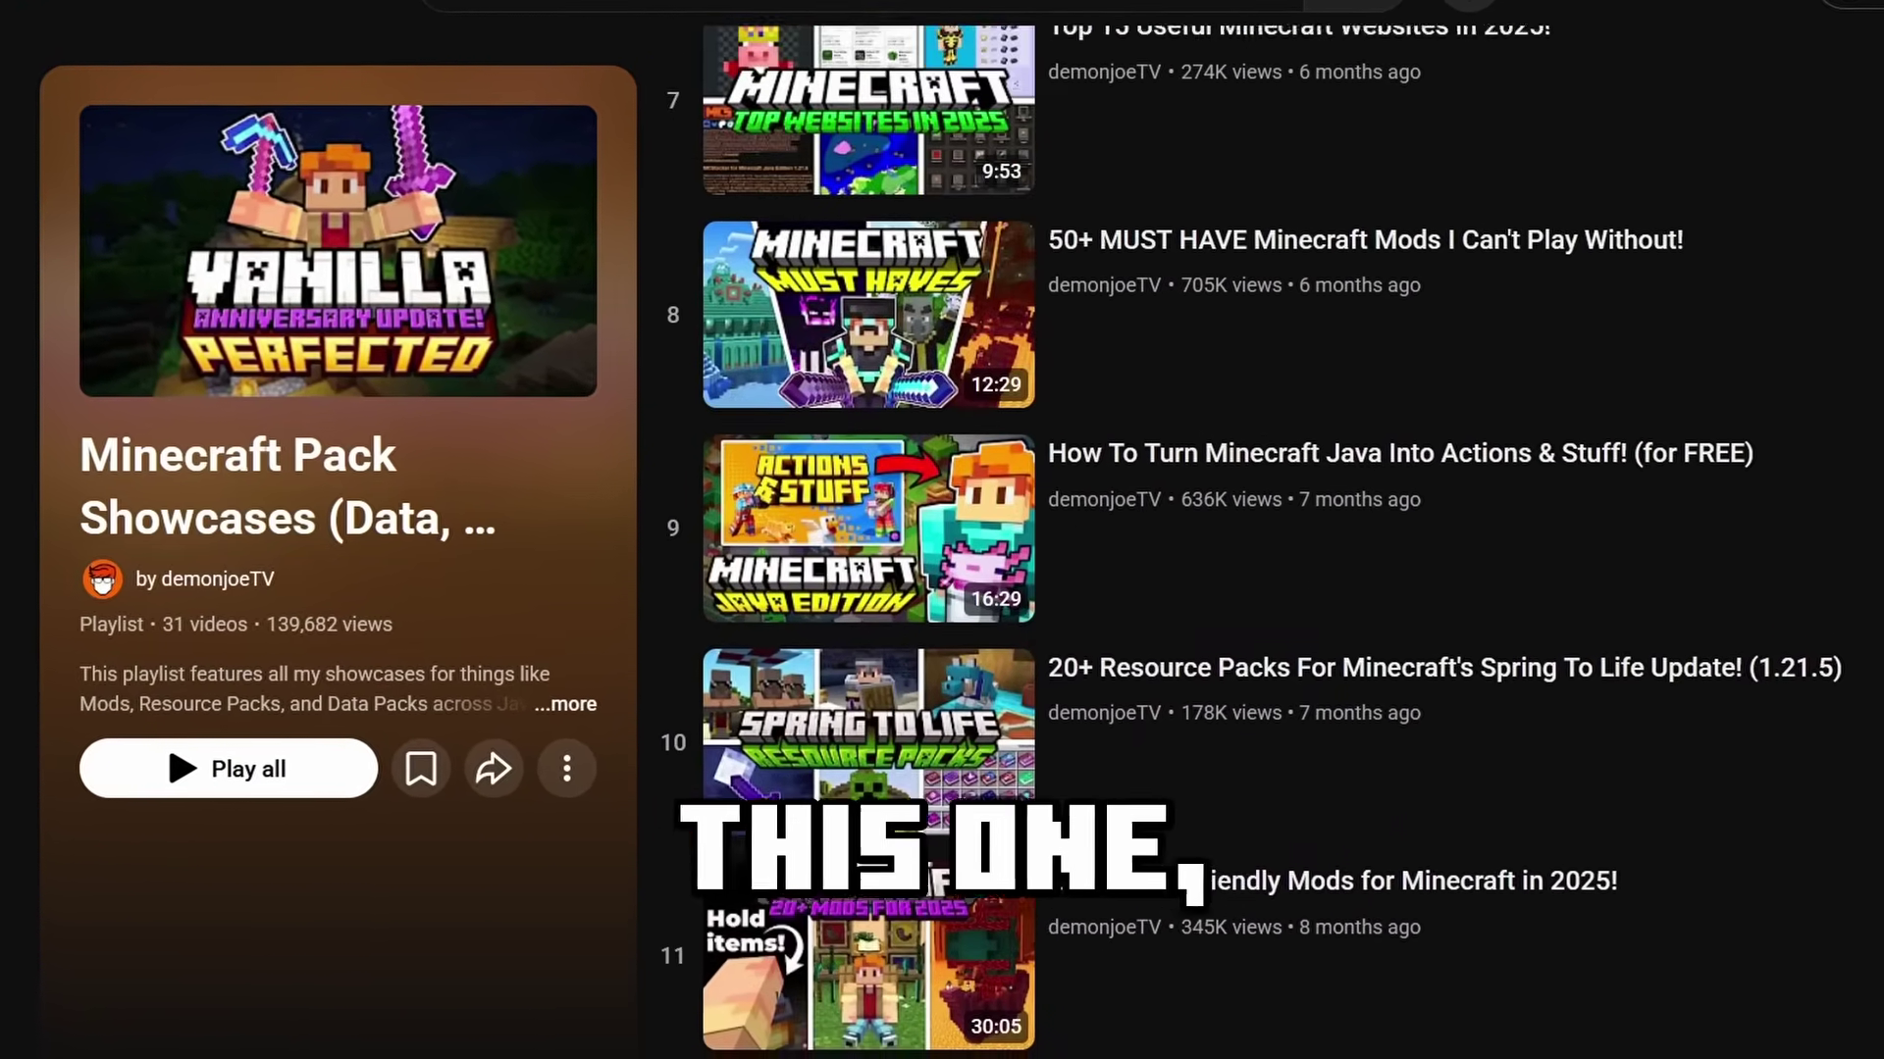
scroll(1276, 530, "up", 8)
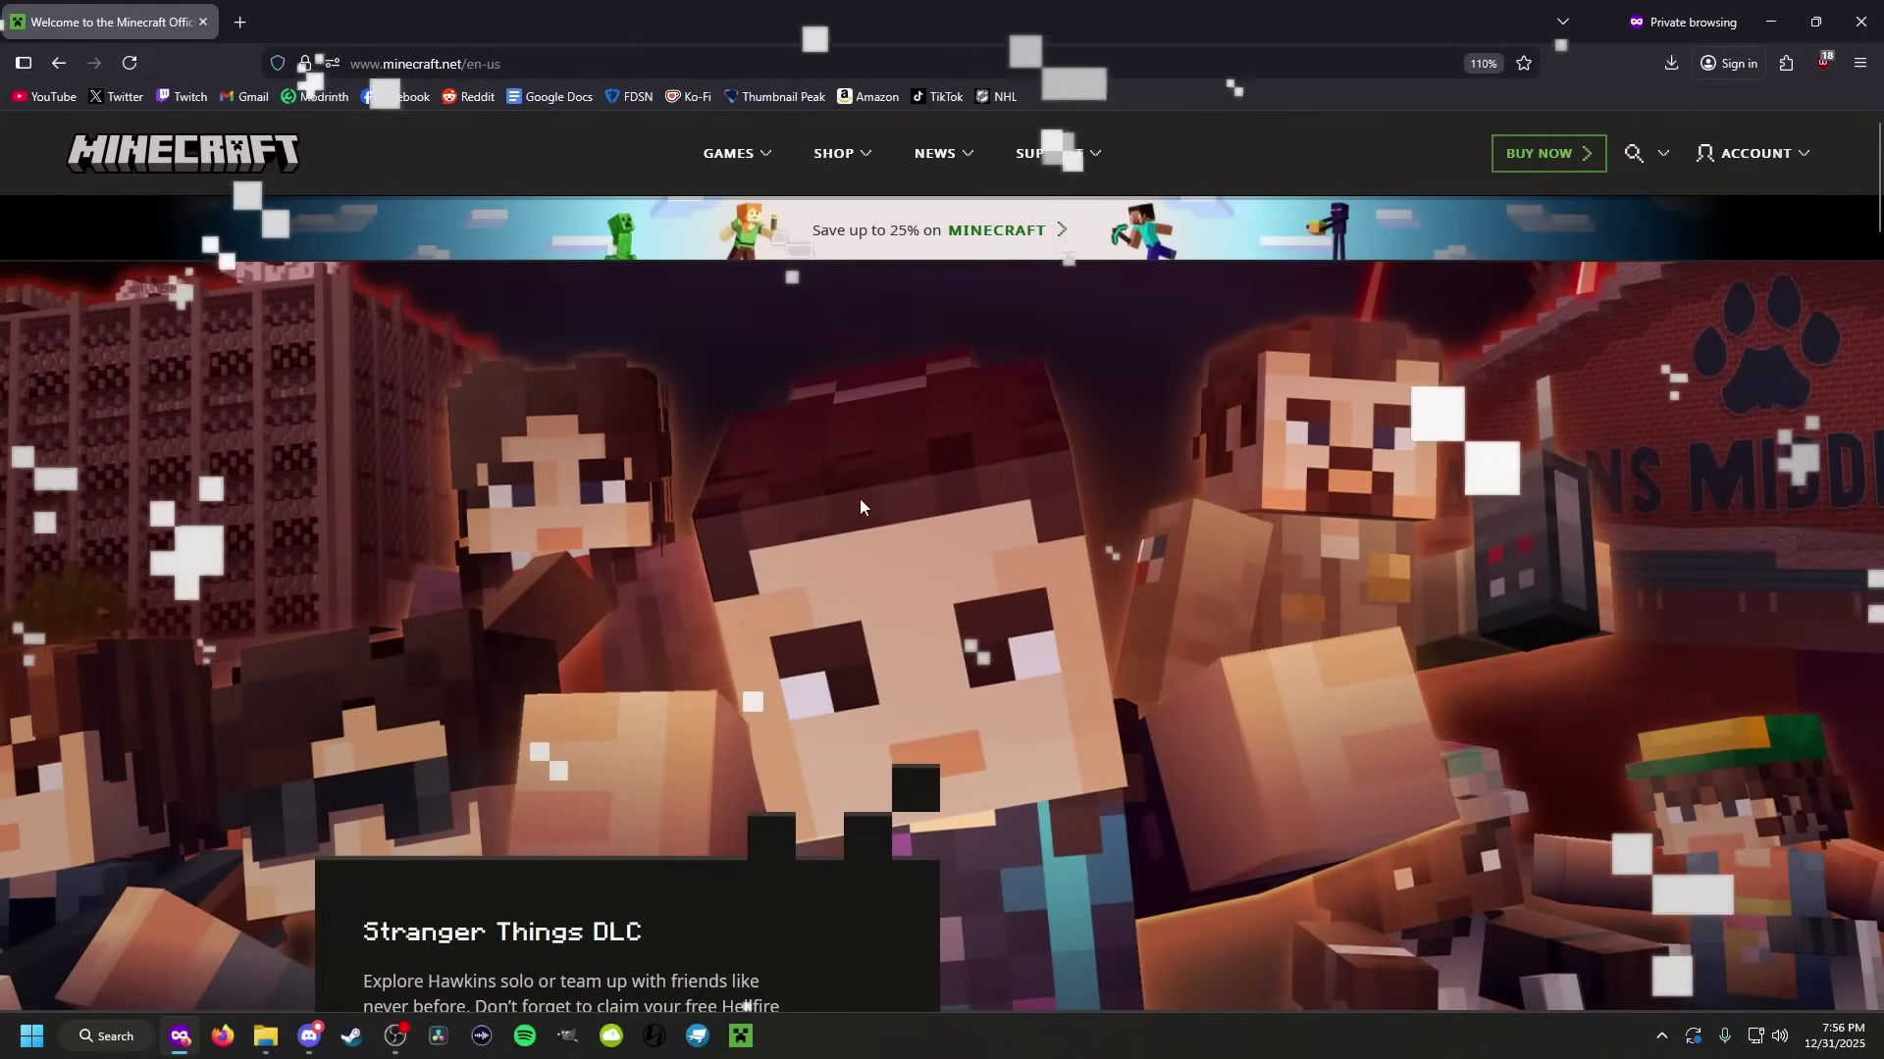
- Open the Choose Your Game store page listing Minecraft, Dungeons, Legends and the Triple Bundle
mouse_move(1881, 187)
left_mouse_down()
mouse_move(1880, 418)
mouse_move(1880, 181)
left_mouse_up()
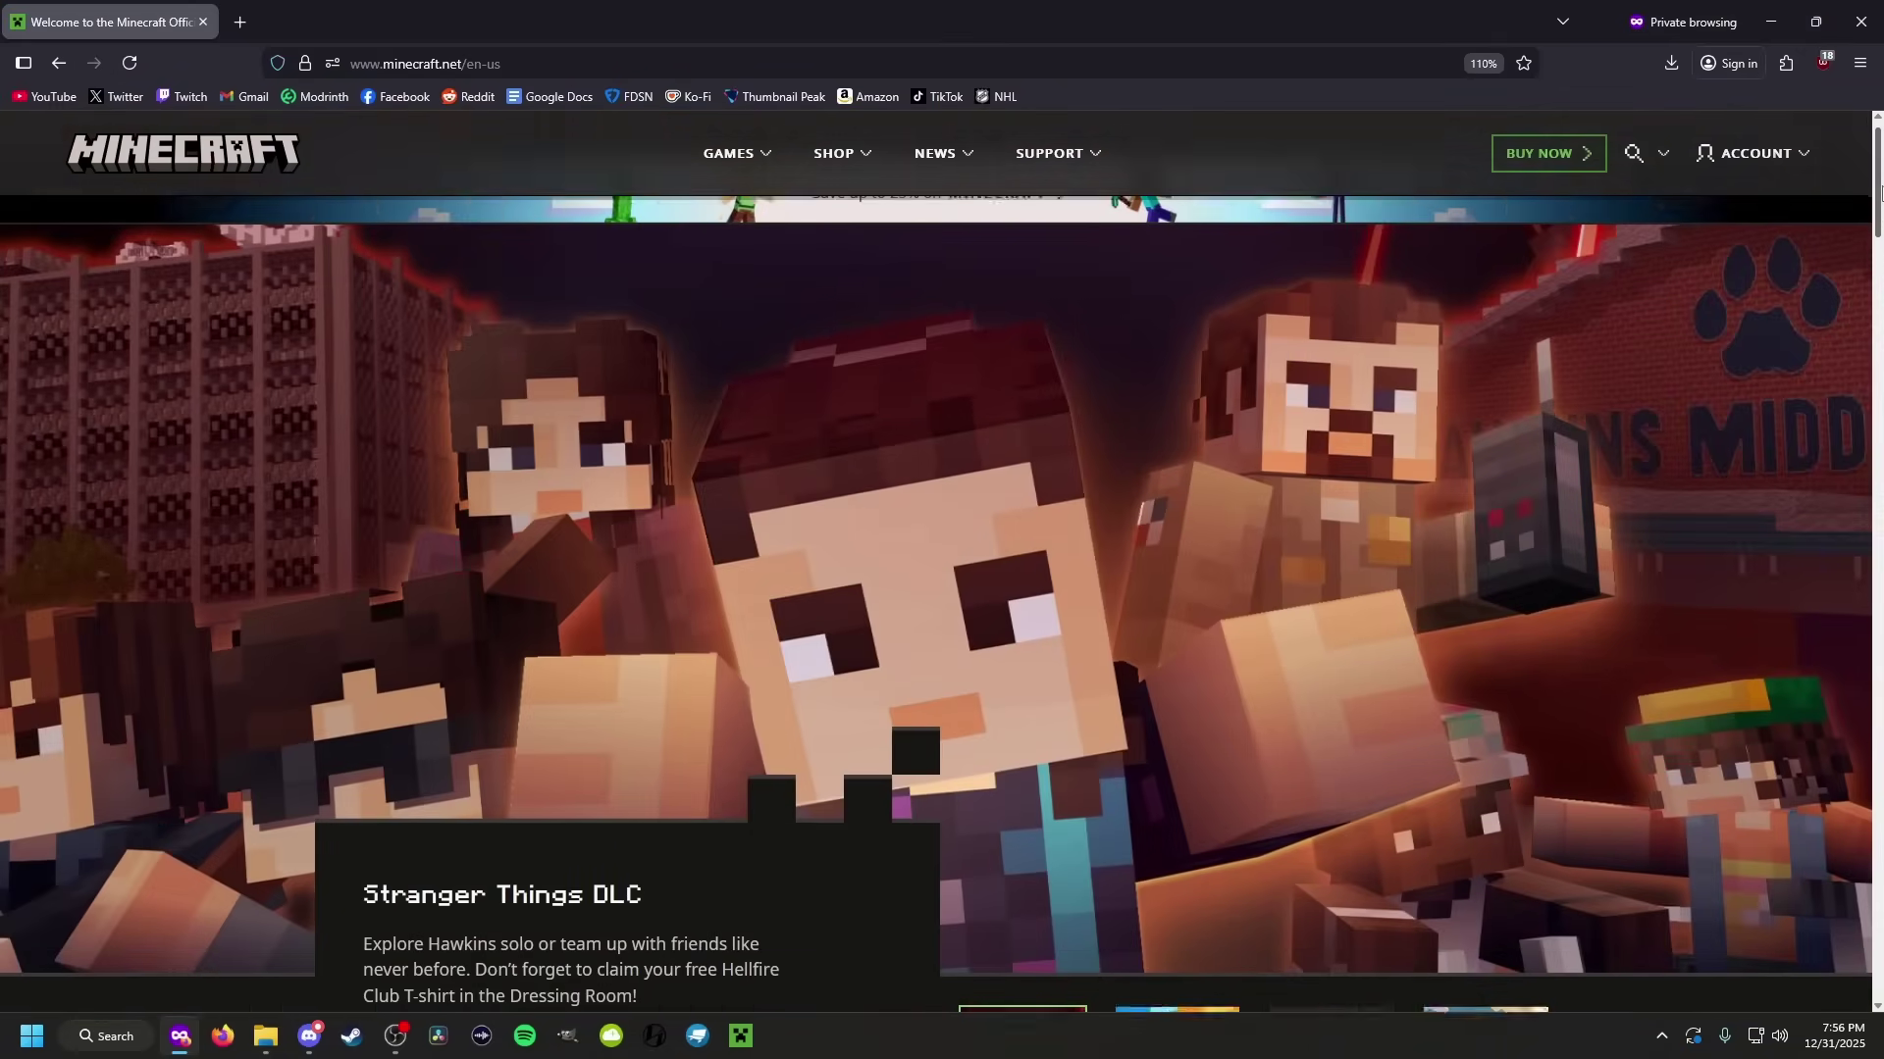
left_click(607, 75)
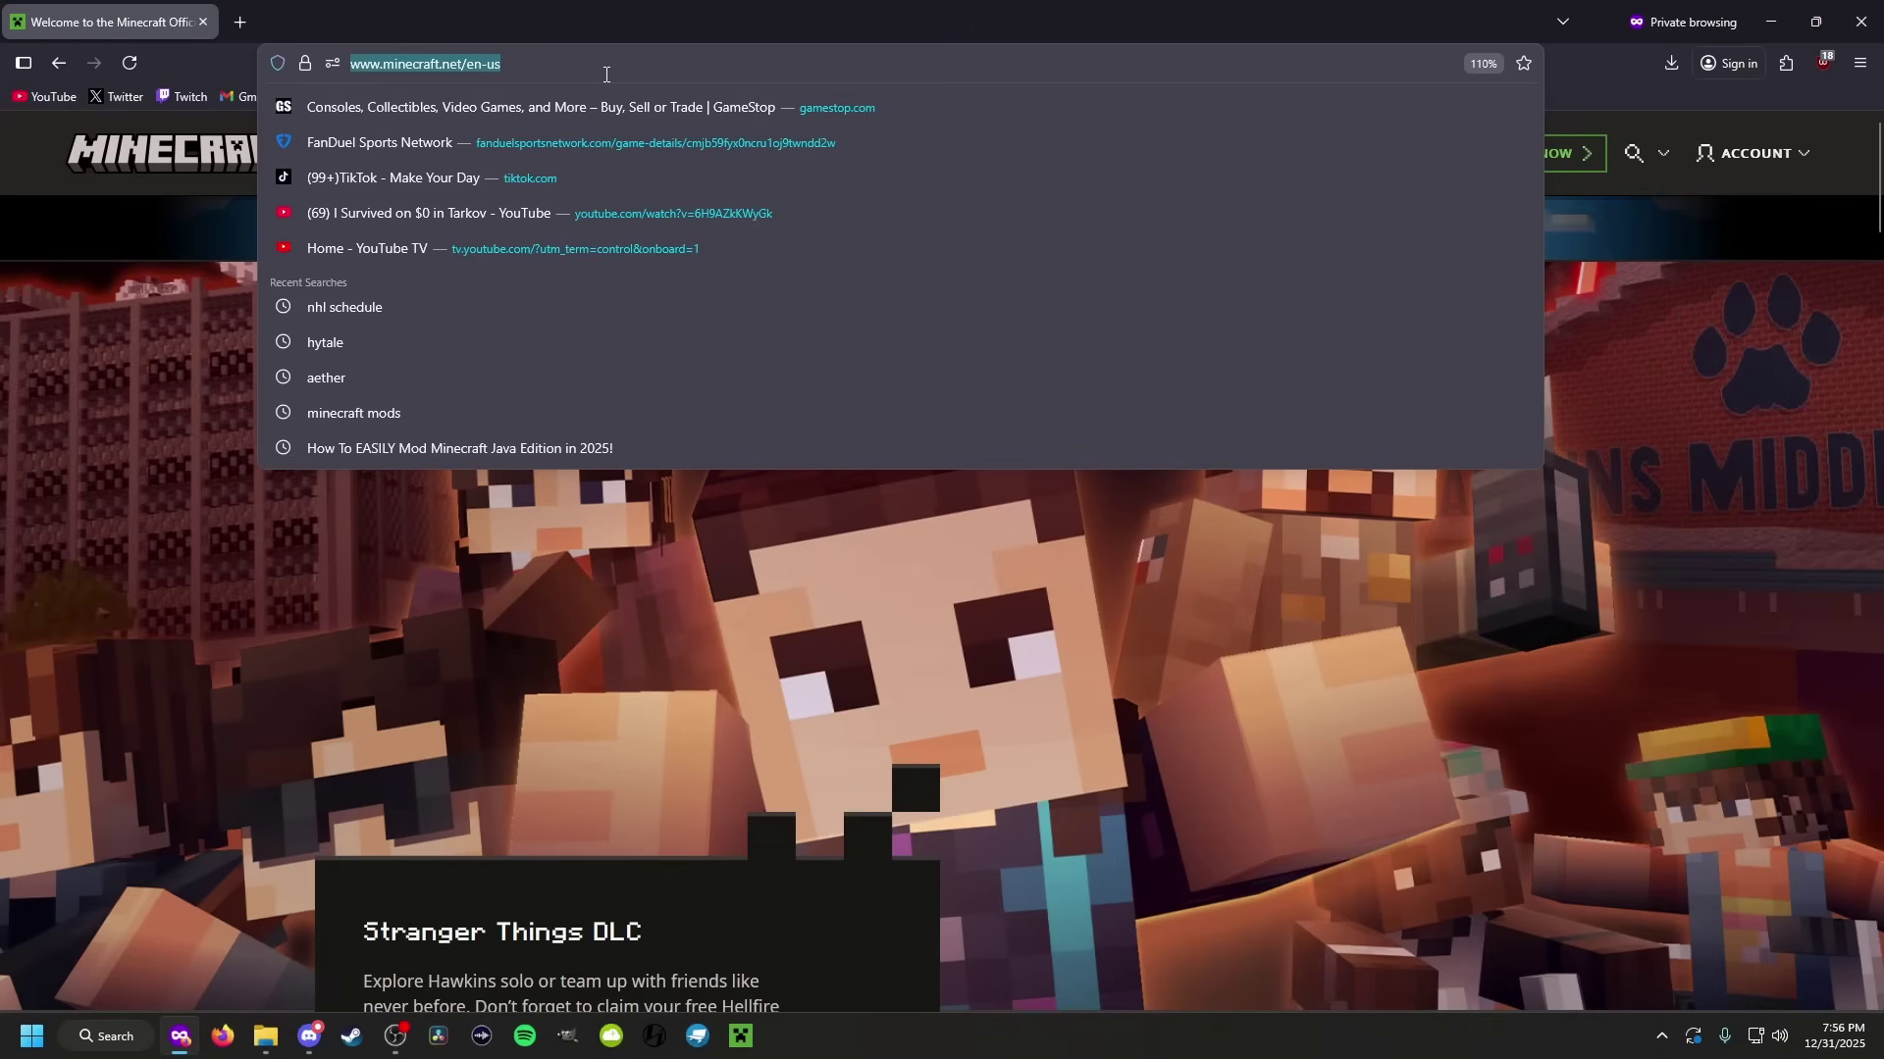
left_click(133, 420)
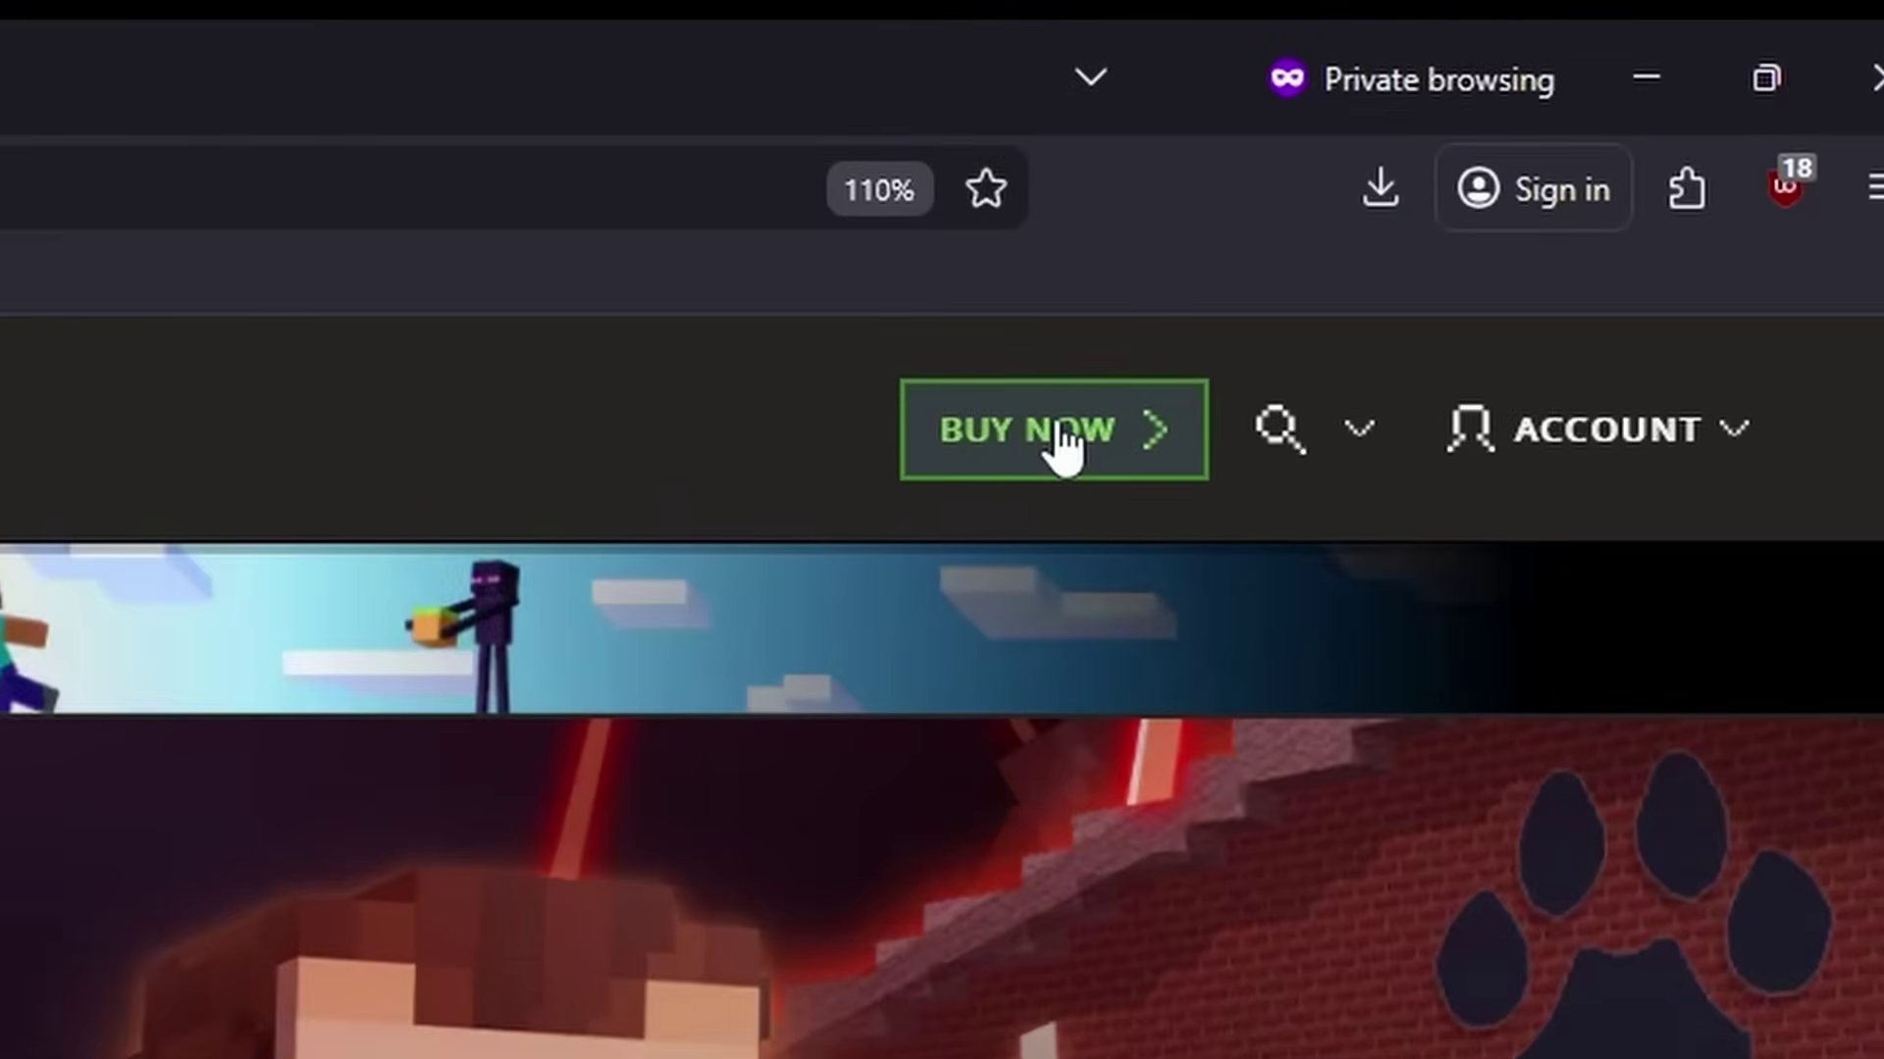
left_click(1060, 430)
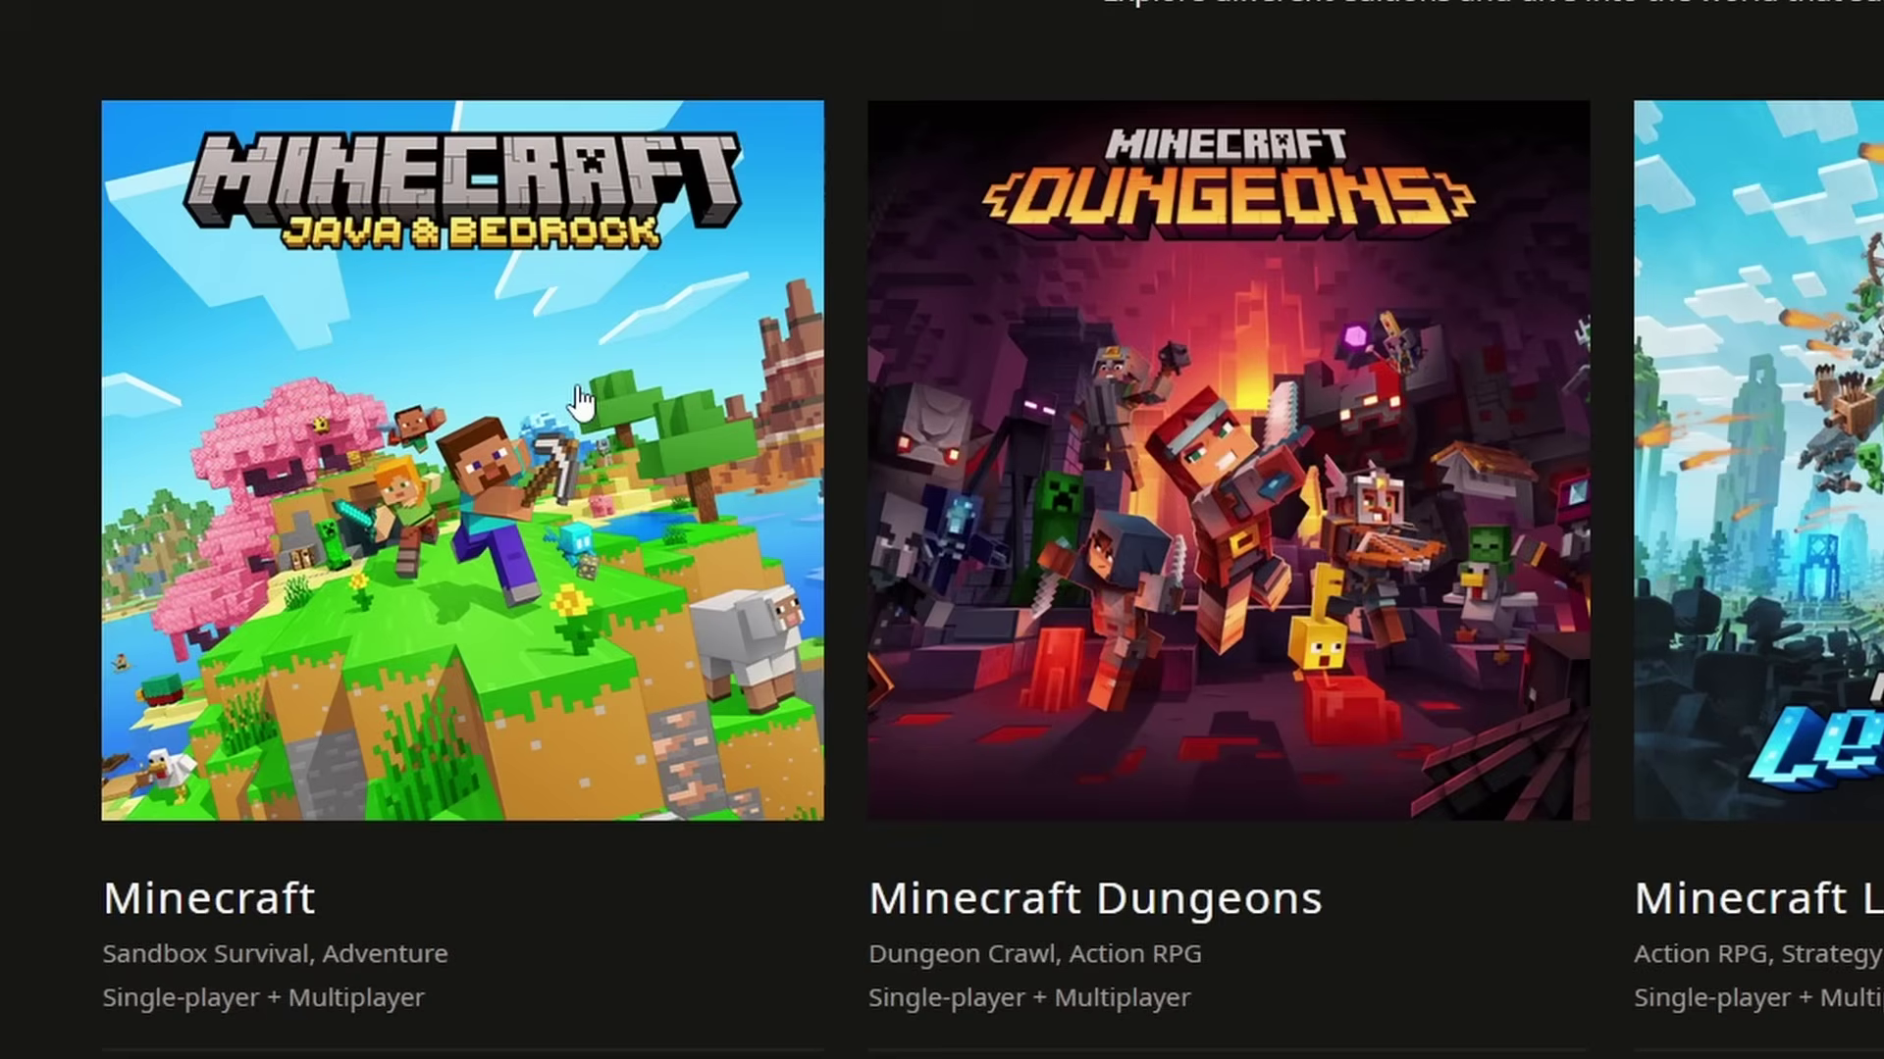
- Pick Minecraft: Java & Bedrock for PC and settle on the $22.49 Standard PC Edition
left_click(579, 398)
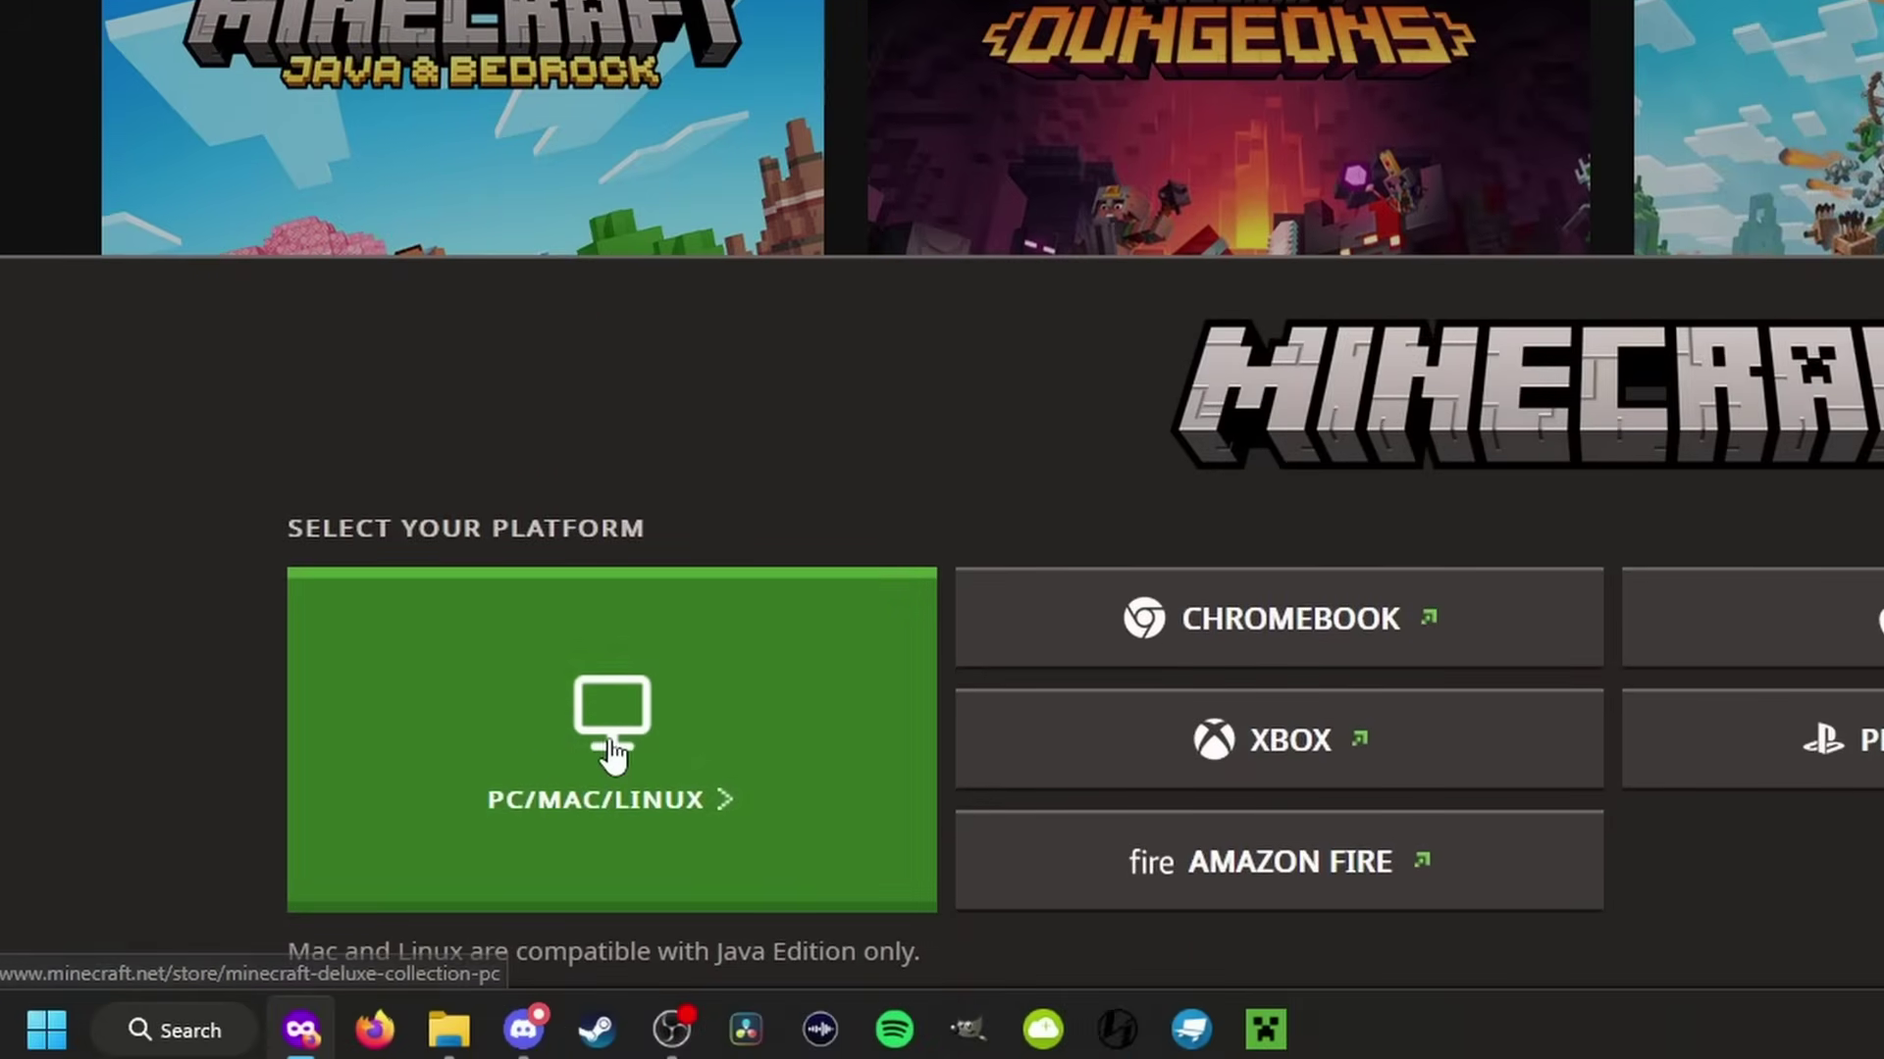
left_click(612, 753)
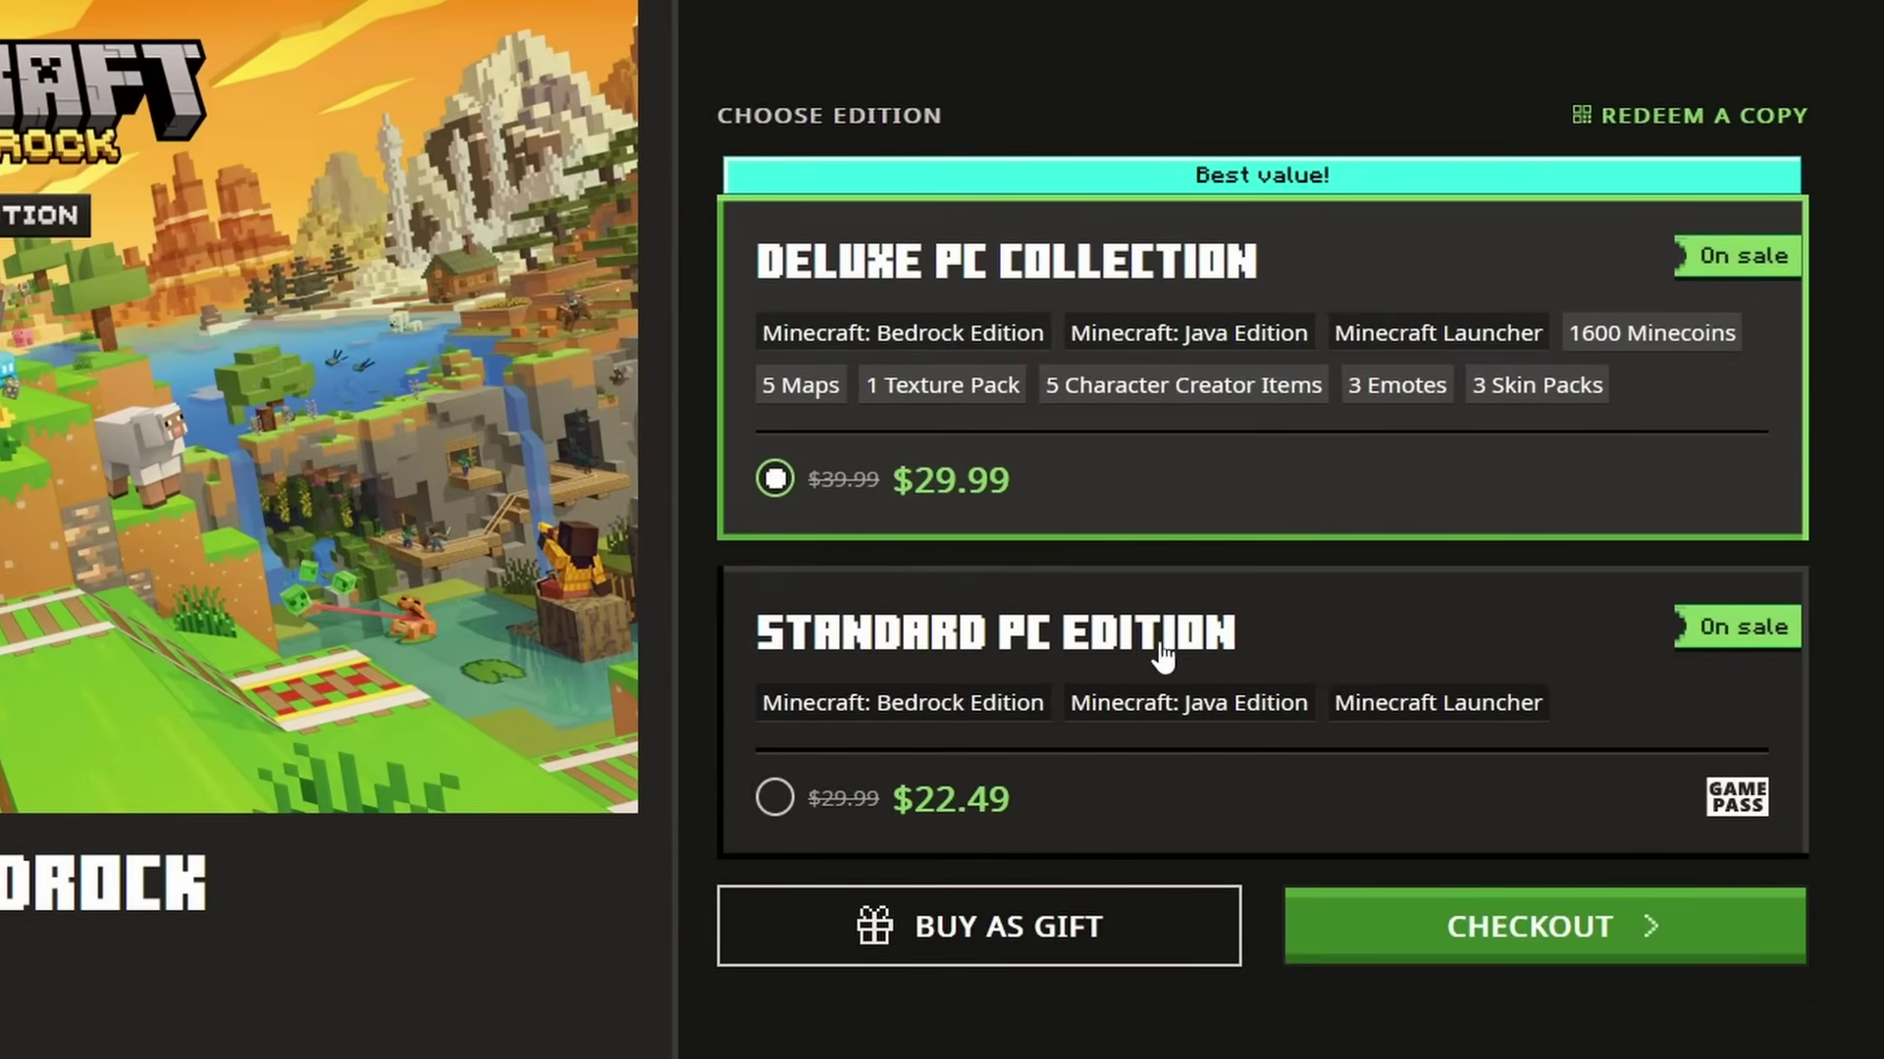
left_click(1161, 653)
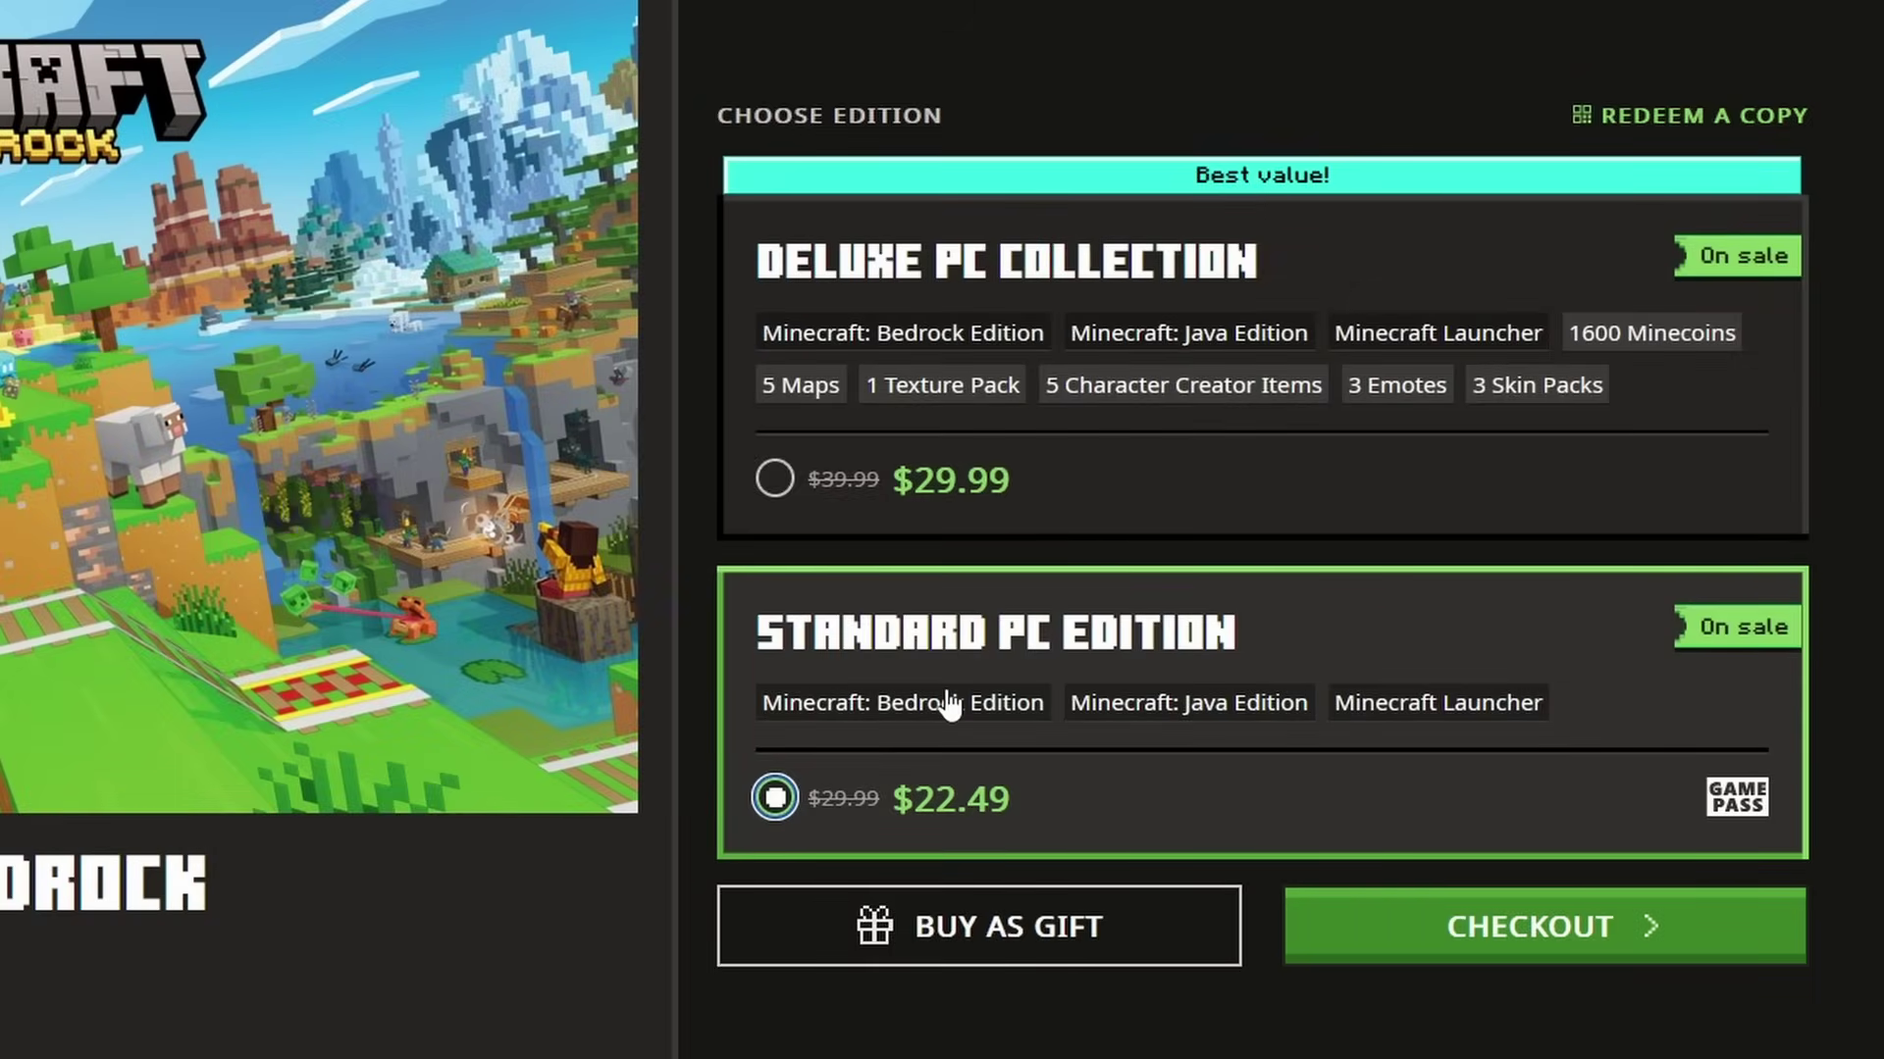
left_click(1115, 457)
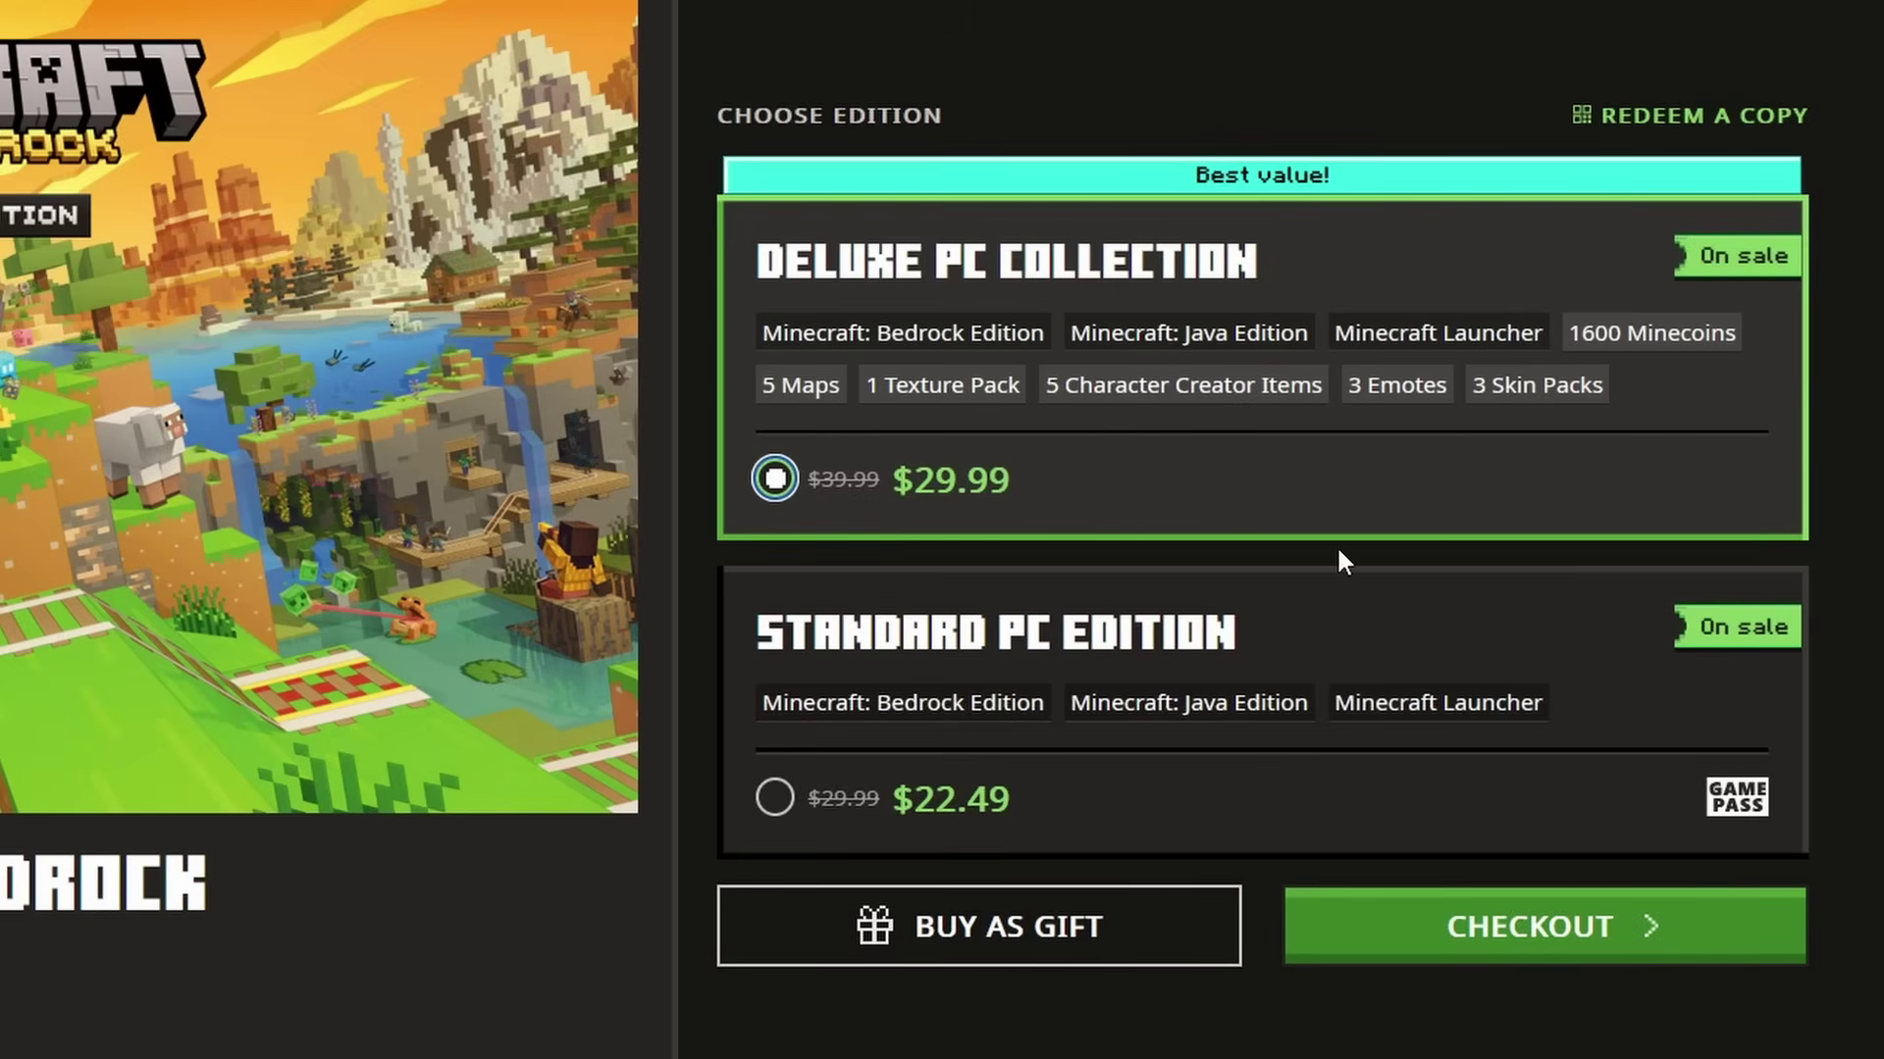
left_click(1358, 646)
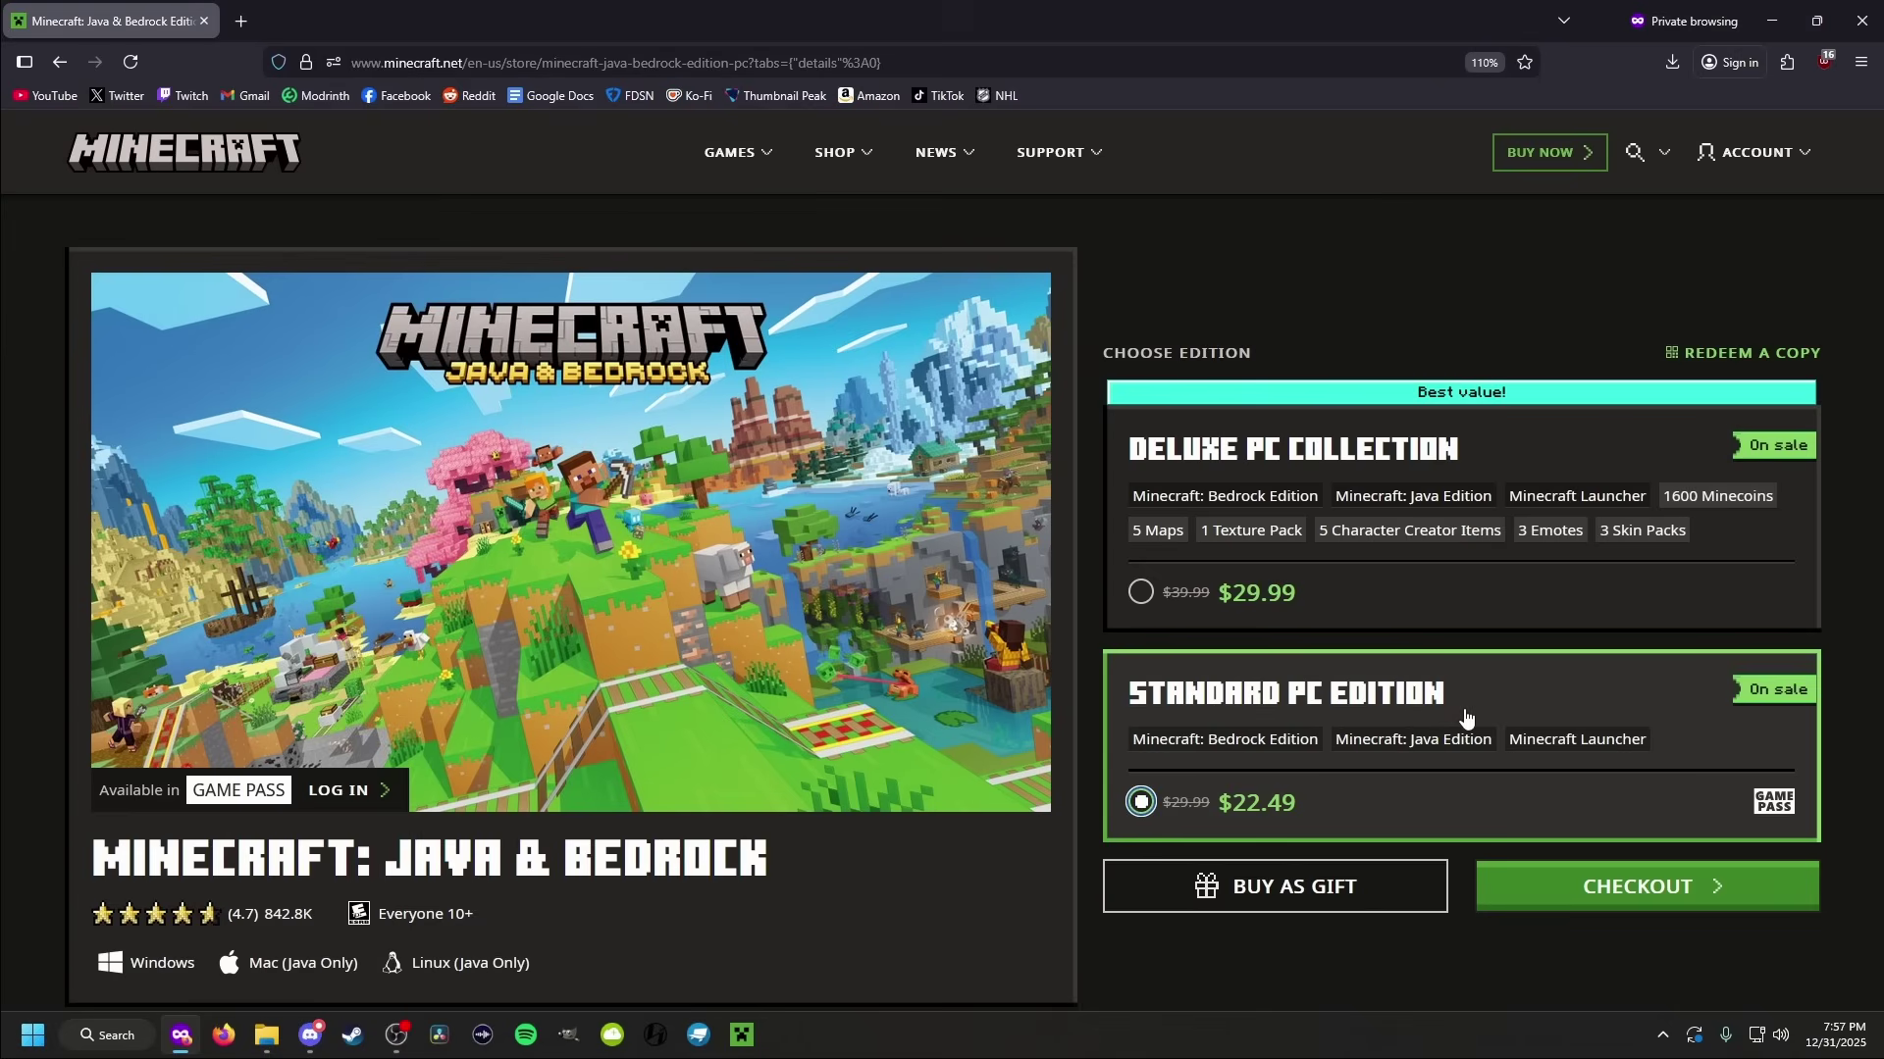
- Check out and sign in with the Microsoft account's e-mail and password, choosing to stay signed in
left_click(1618, 889)
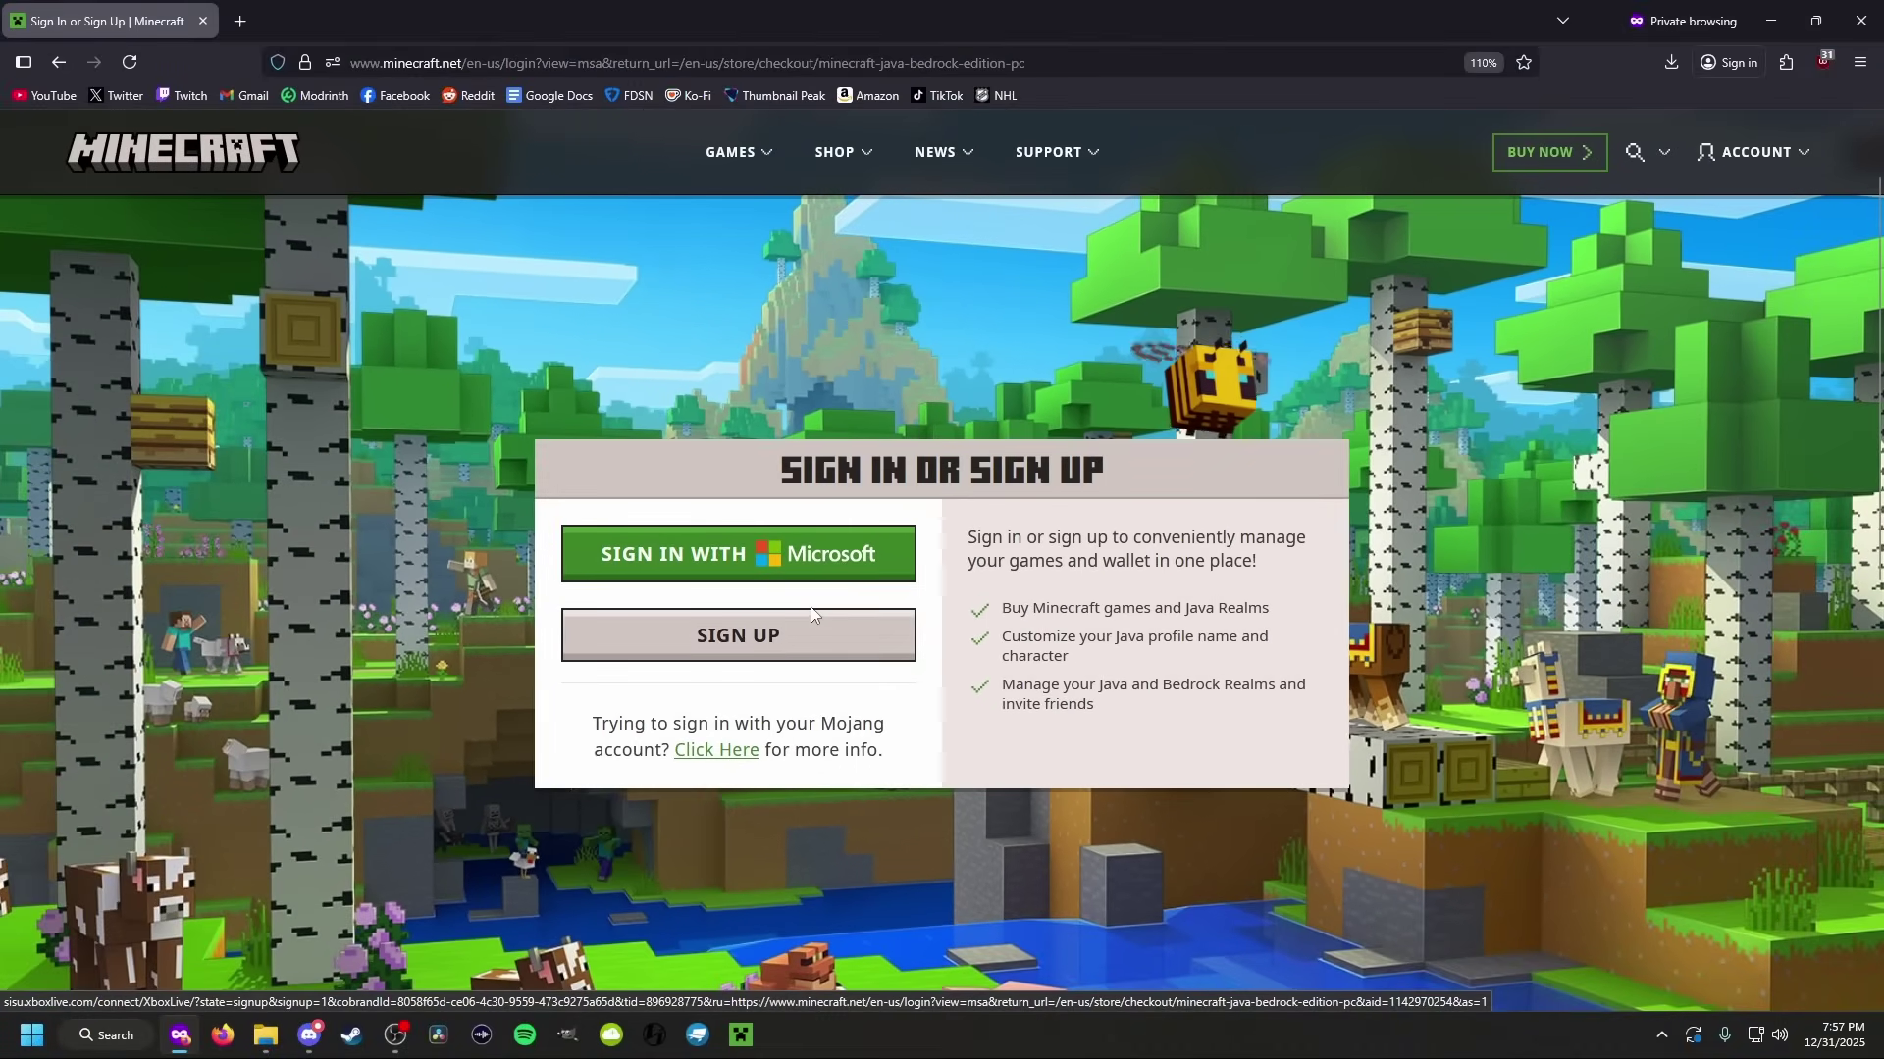
left_click(762, 557)
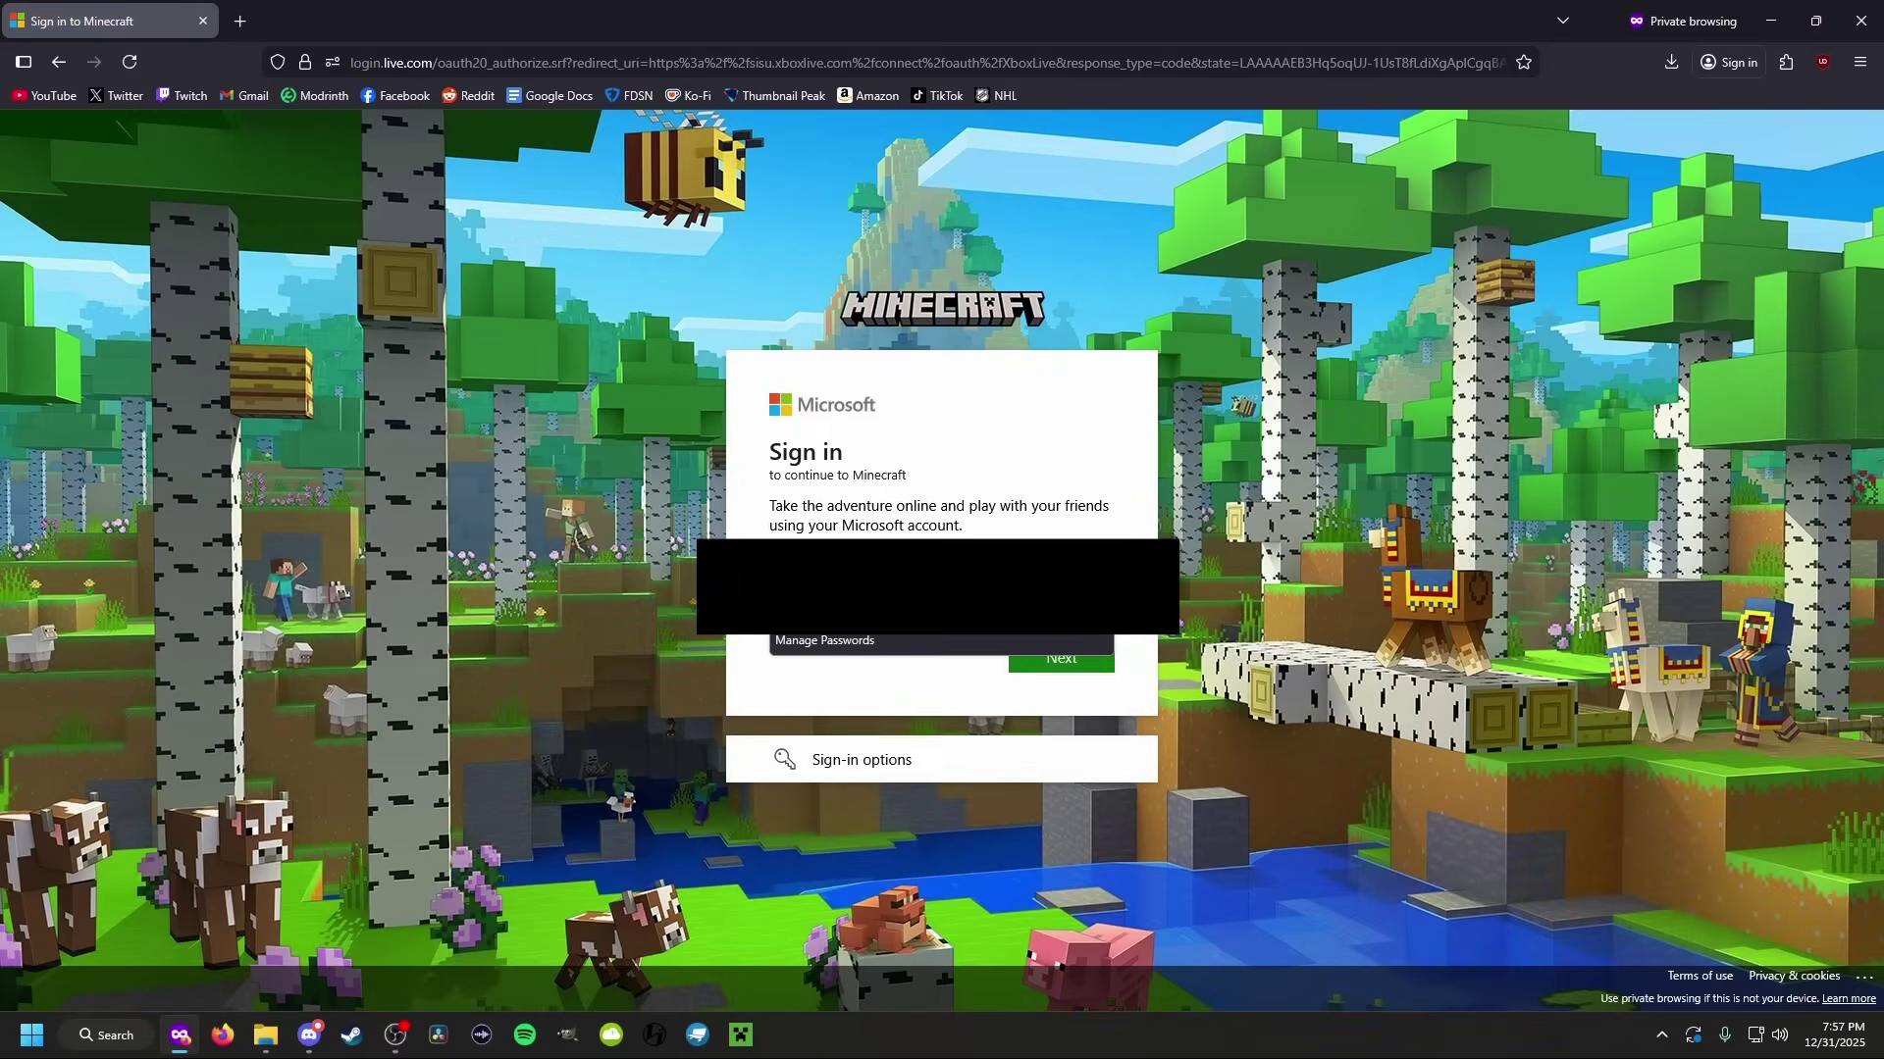
key("Return")
key("Return")
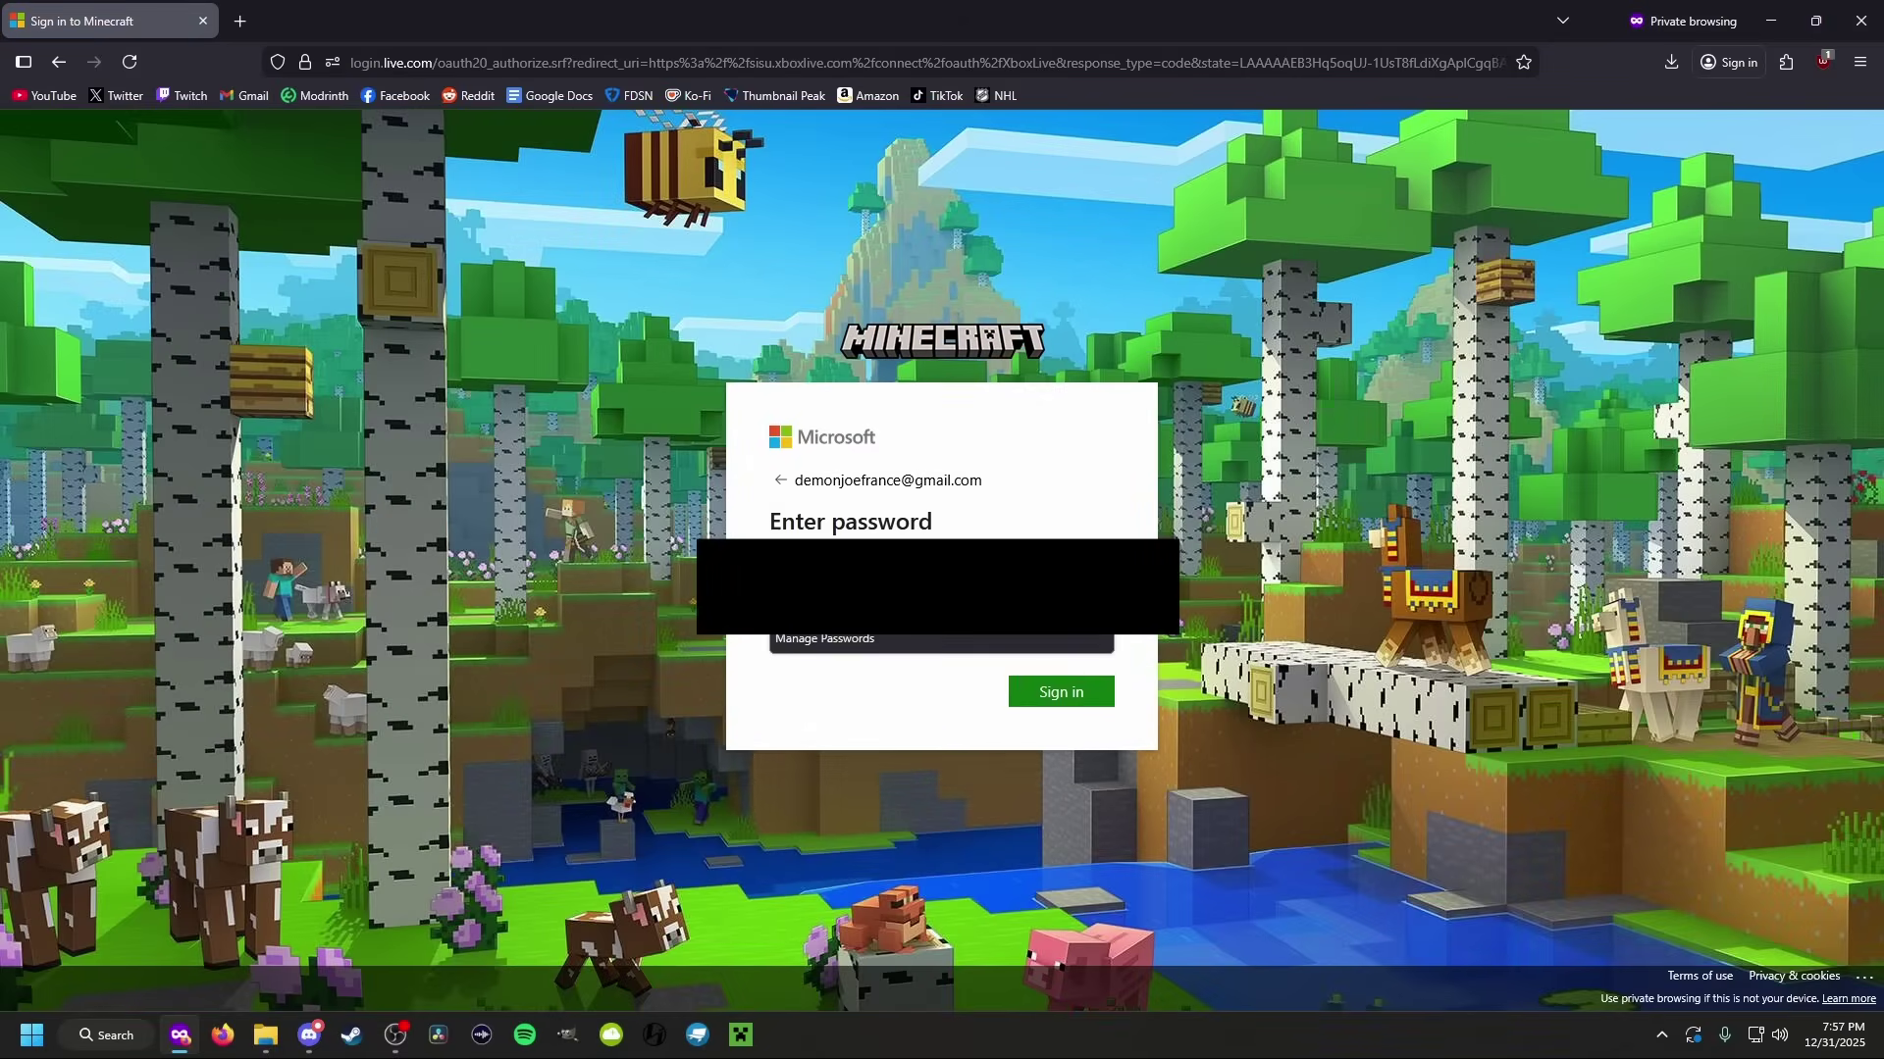
left_click(1034, 689)
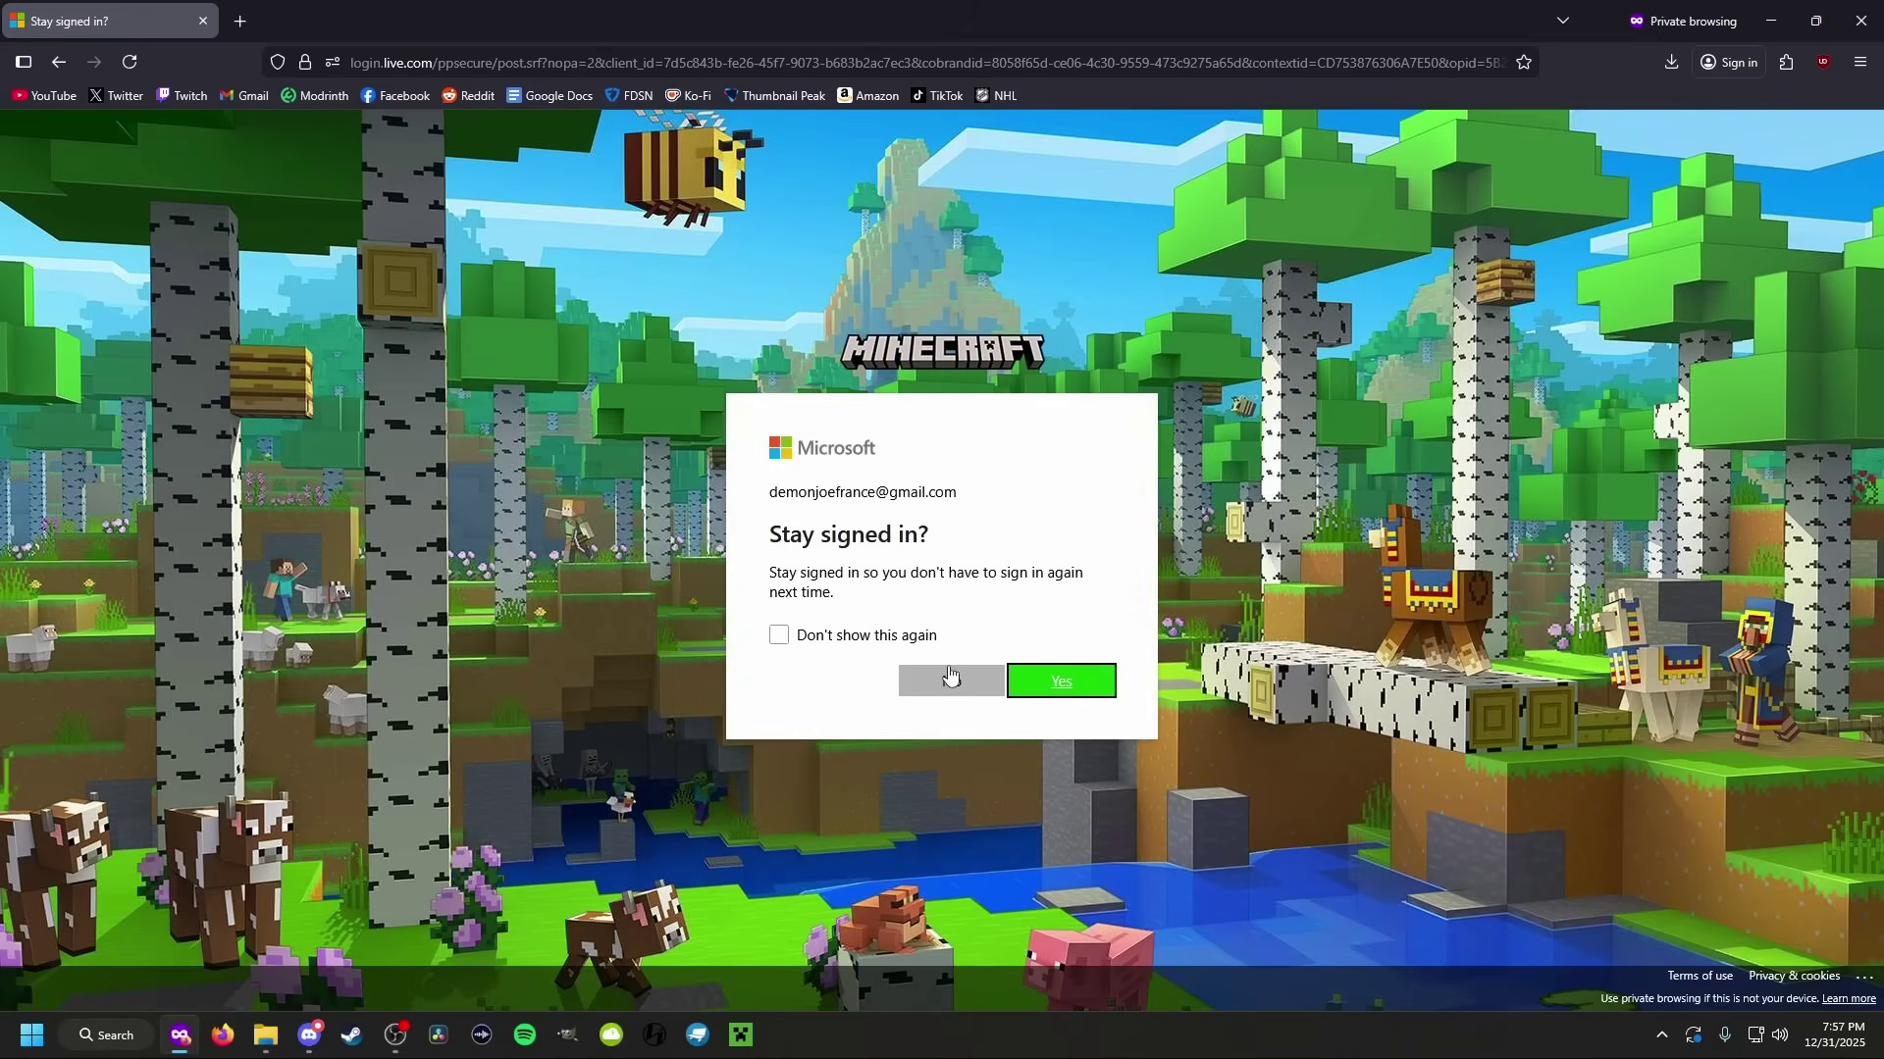
left_click(1064, 682)
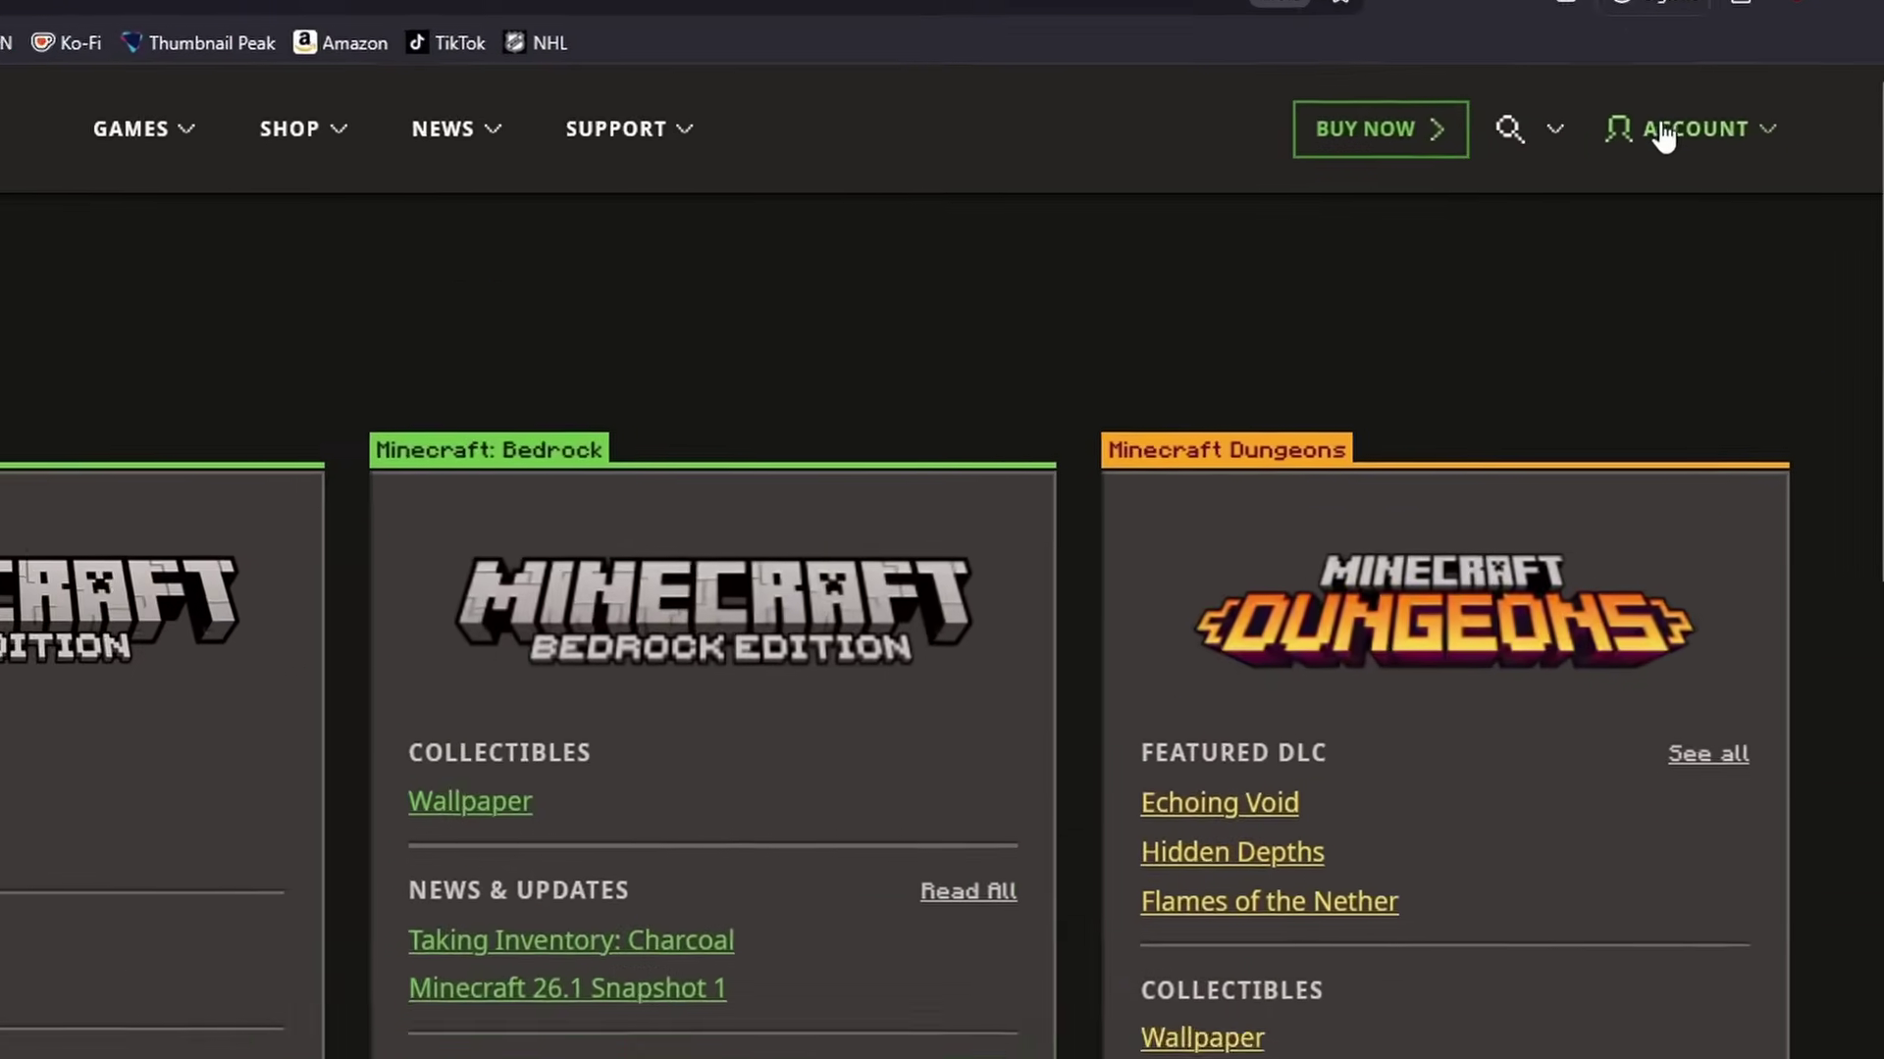
- Check the Account menu and scroll through the owned Java, Bedrock and Dungeons game cards
left_click(1736, 157)
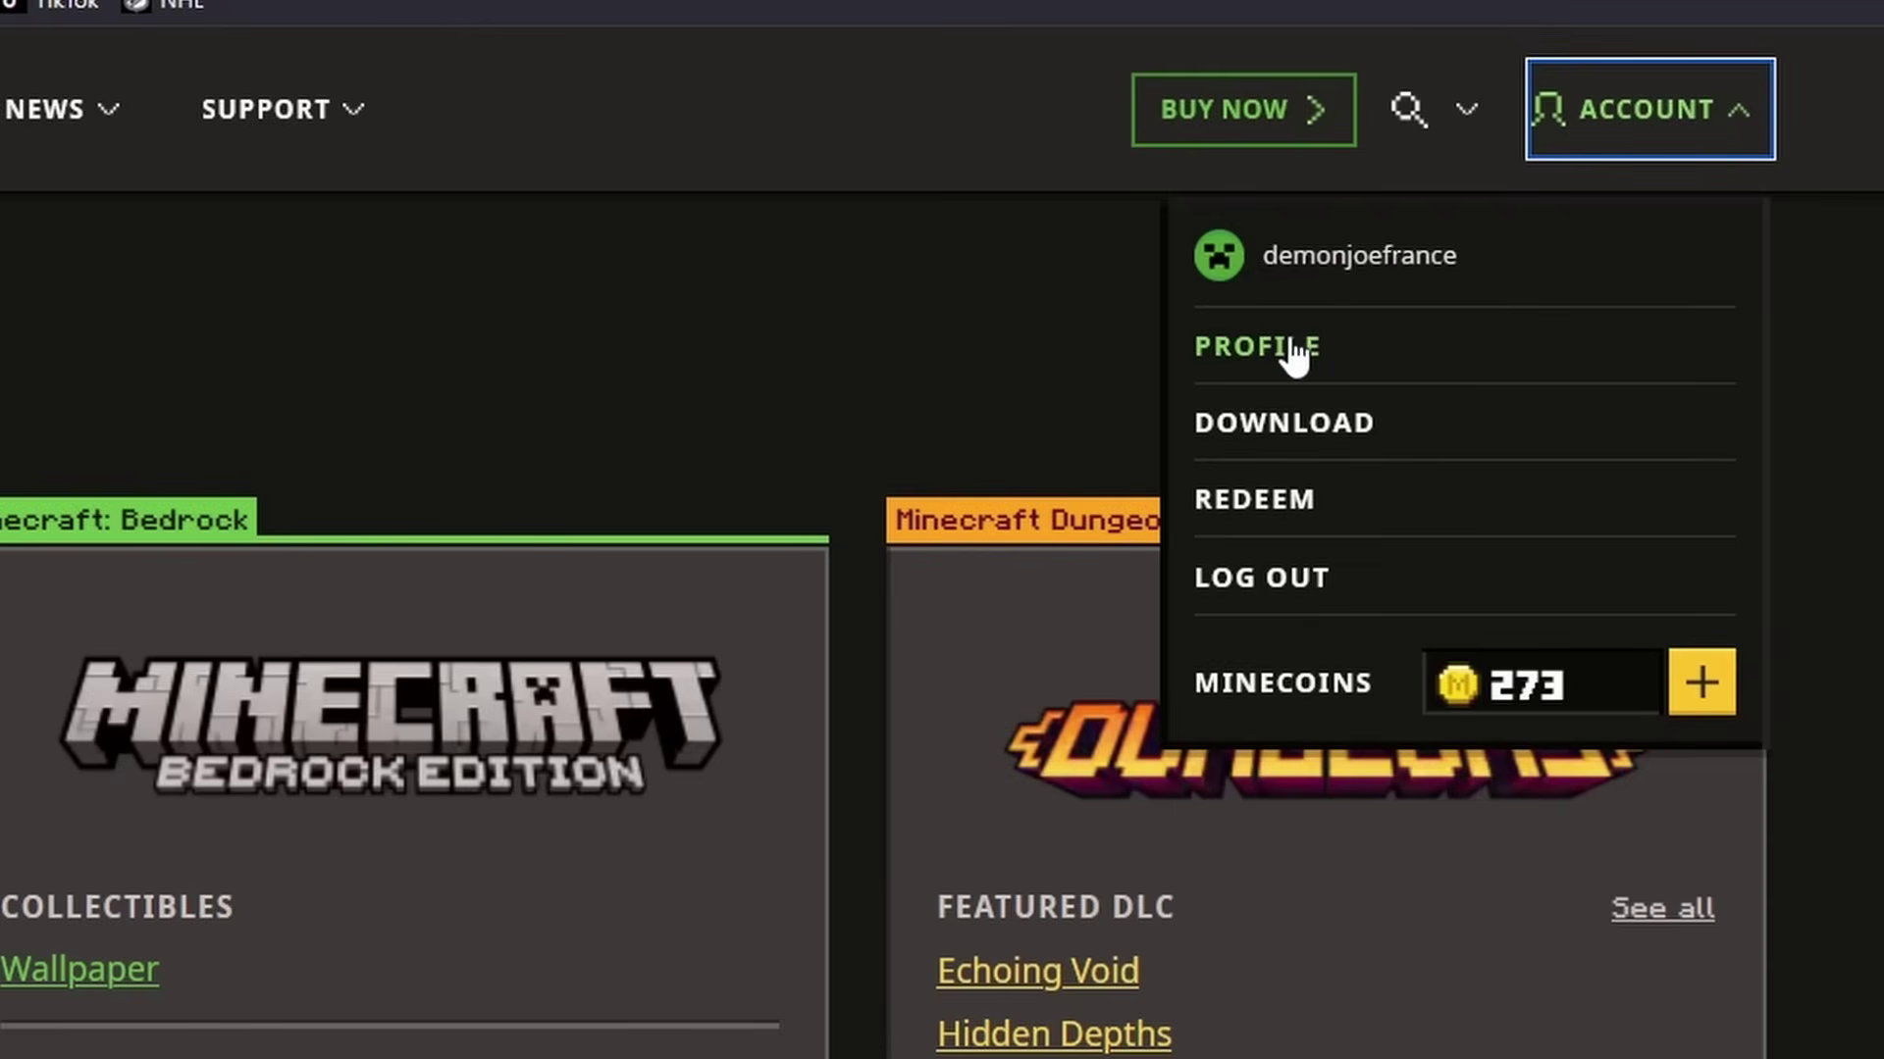
left_click(449, 341)
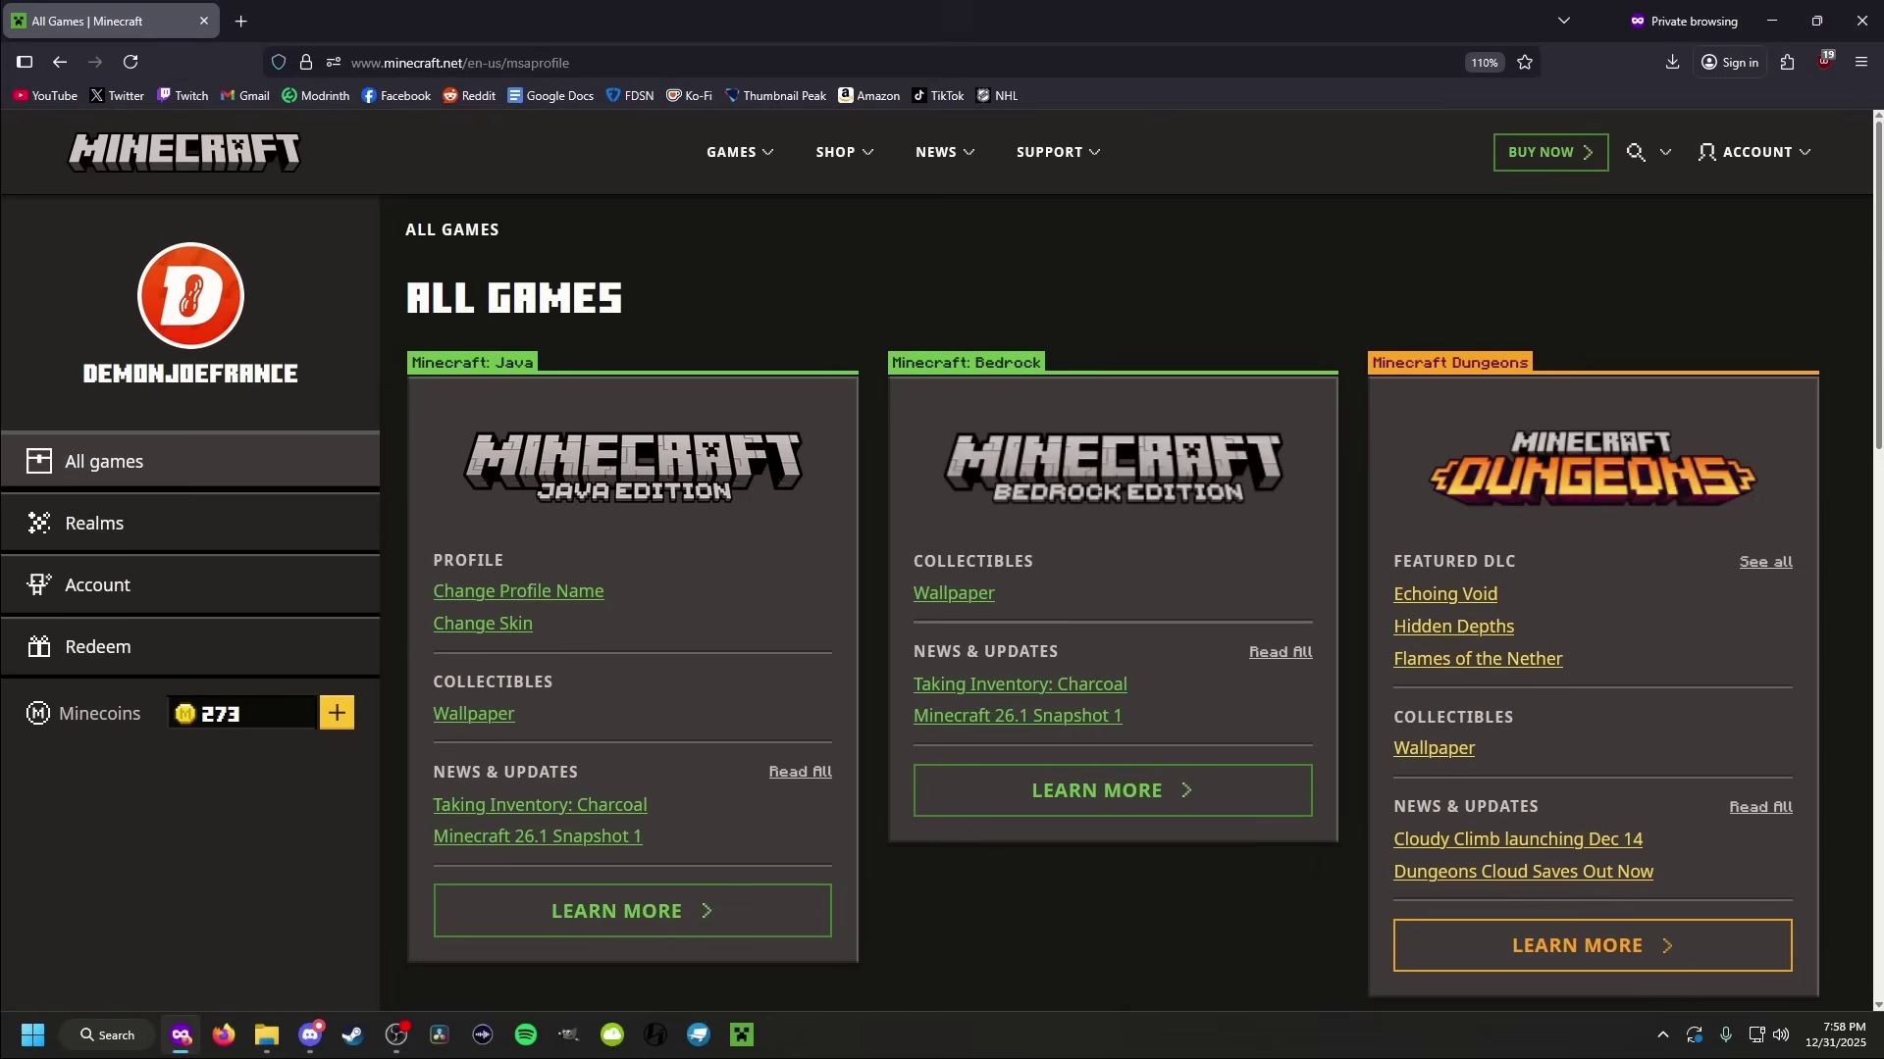
mouse_move(1875, 313)
left_mouse_down()
mouse_move(1874, 580)
mouse_move(1861, 344)
left_mouse_up()
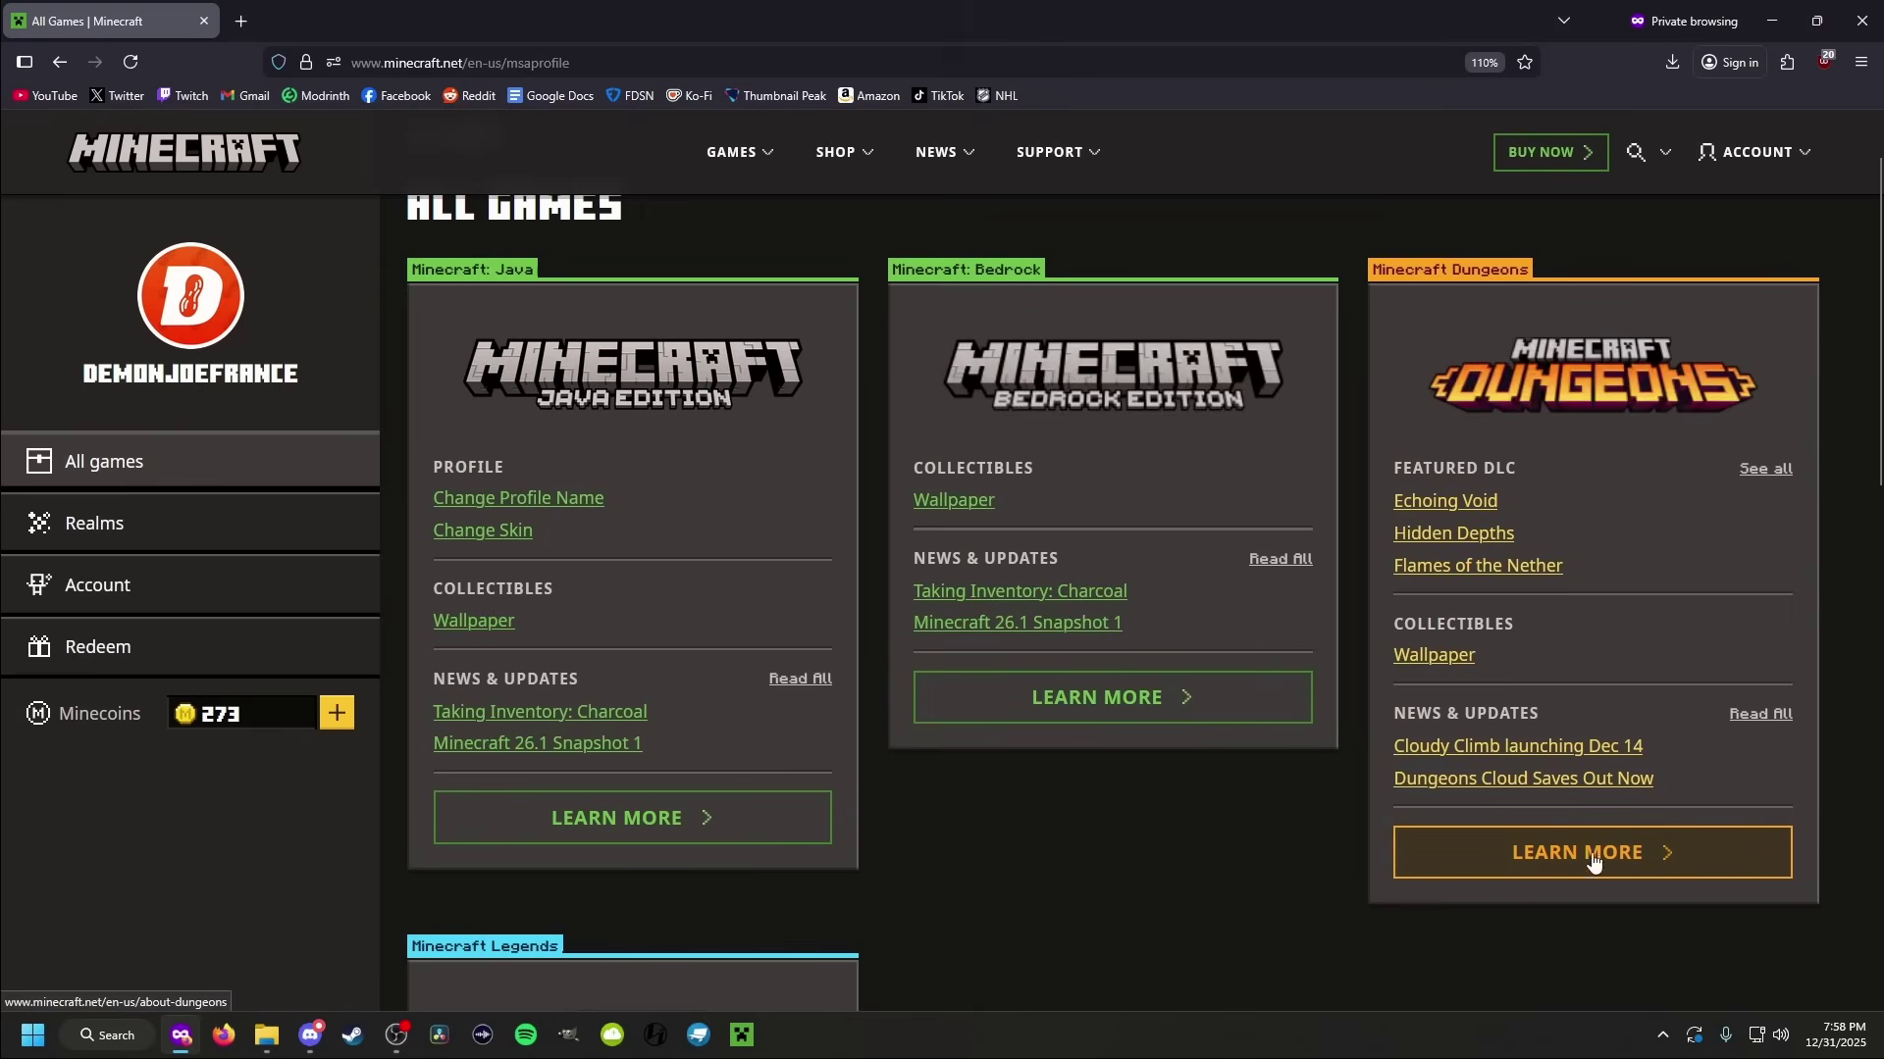
scroll(1609, 854, "down", 5)
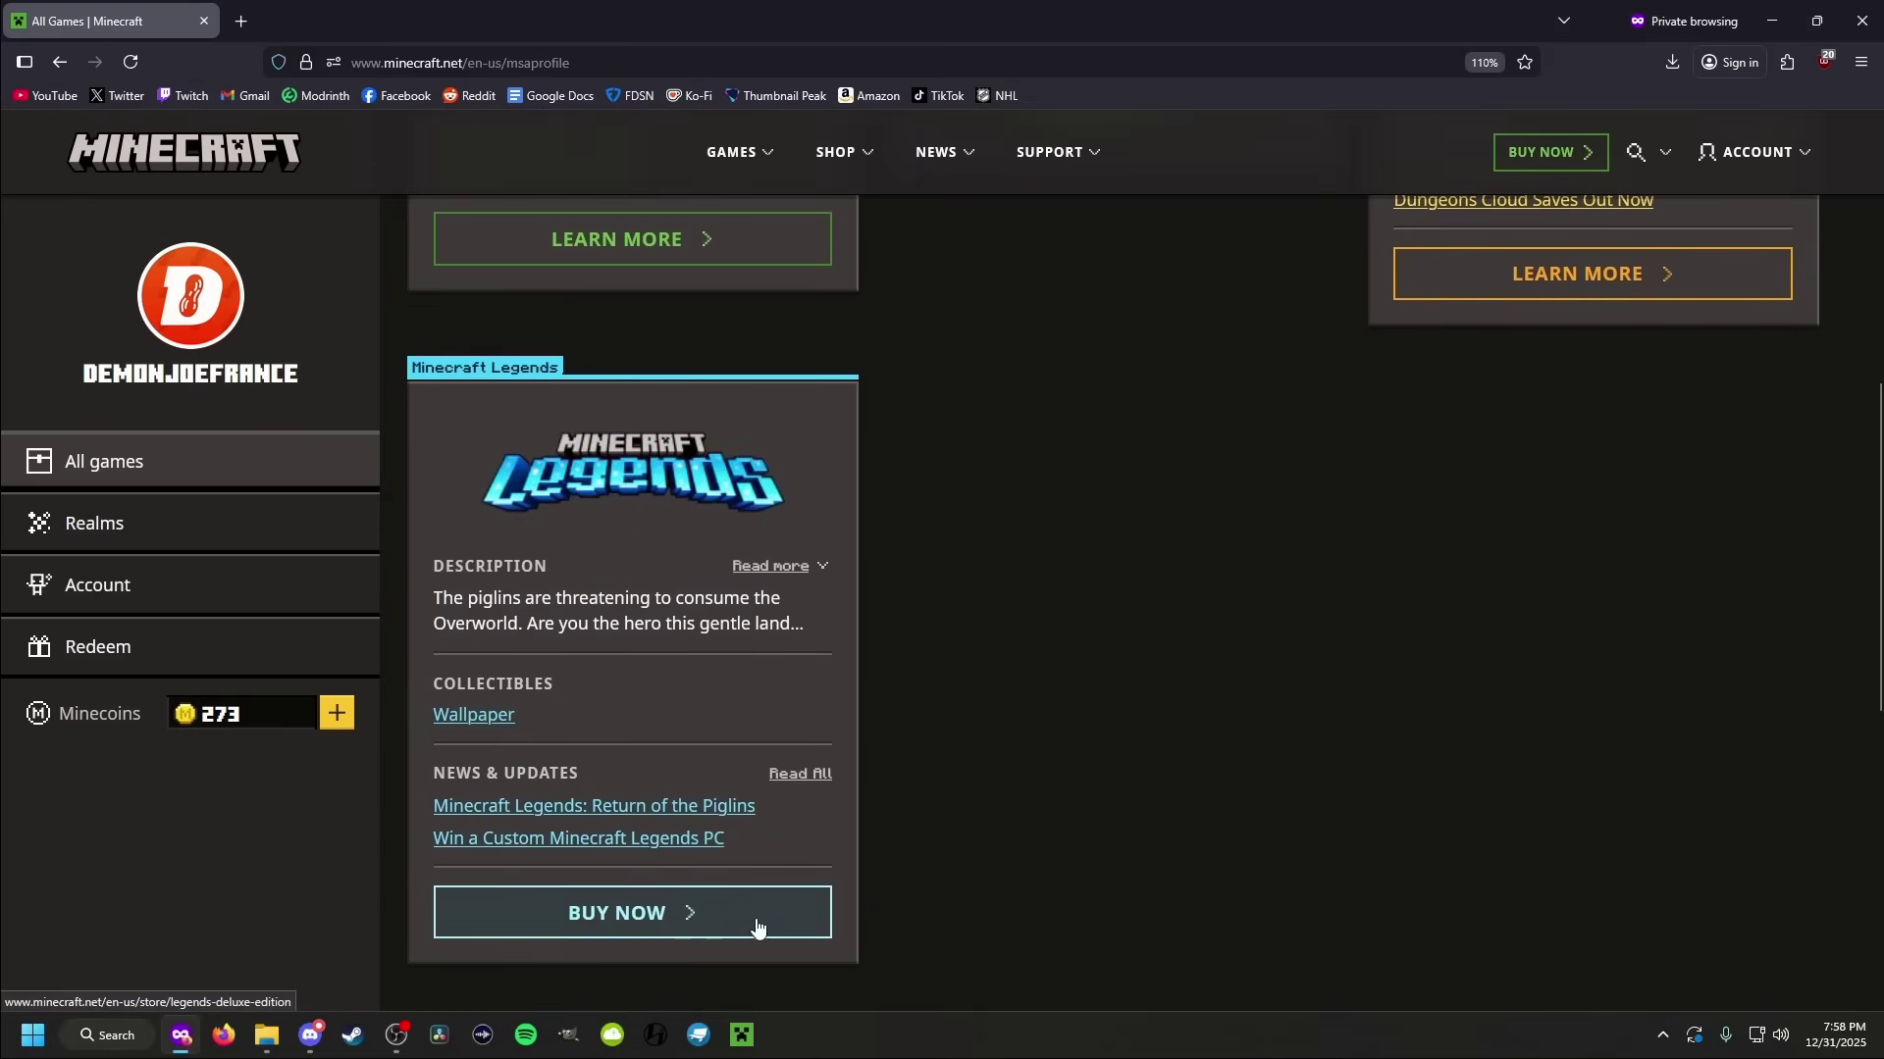
scroll(1208, 775, "up", 5)
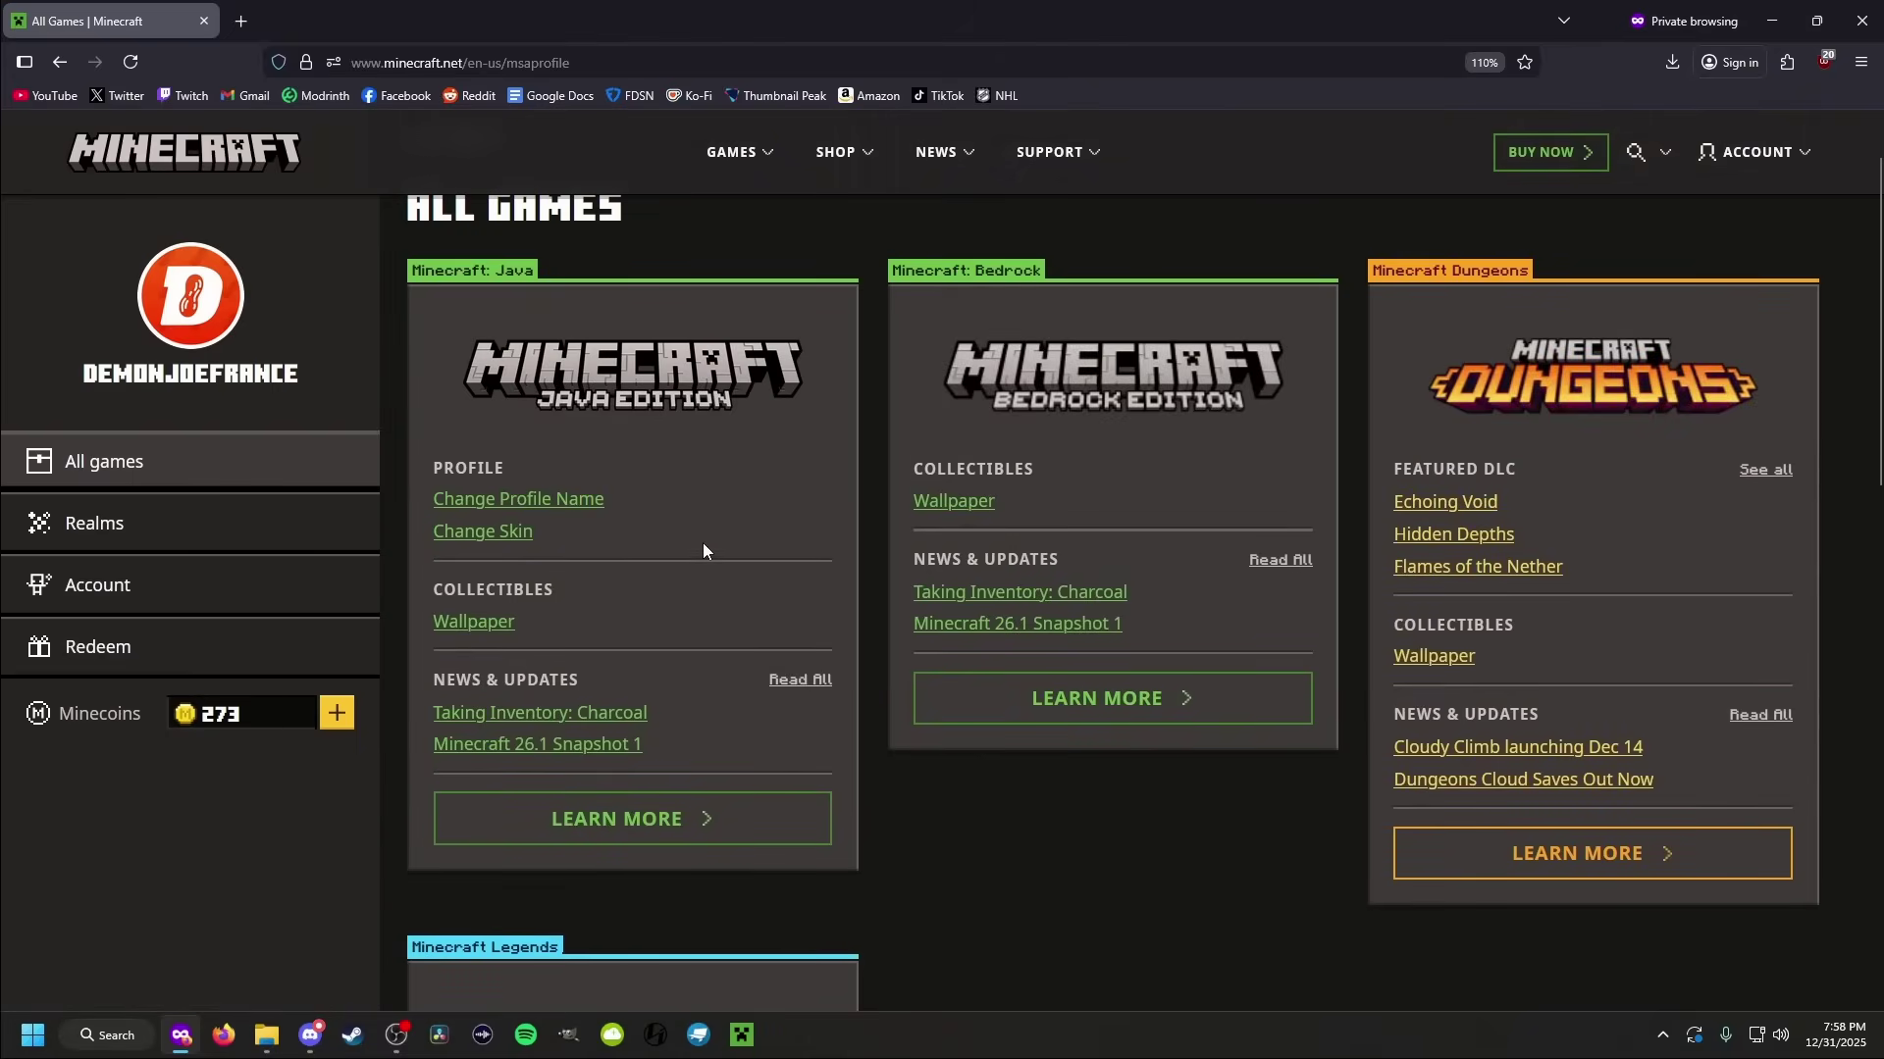
scroll(703, 550, "up", 1)
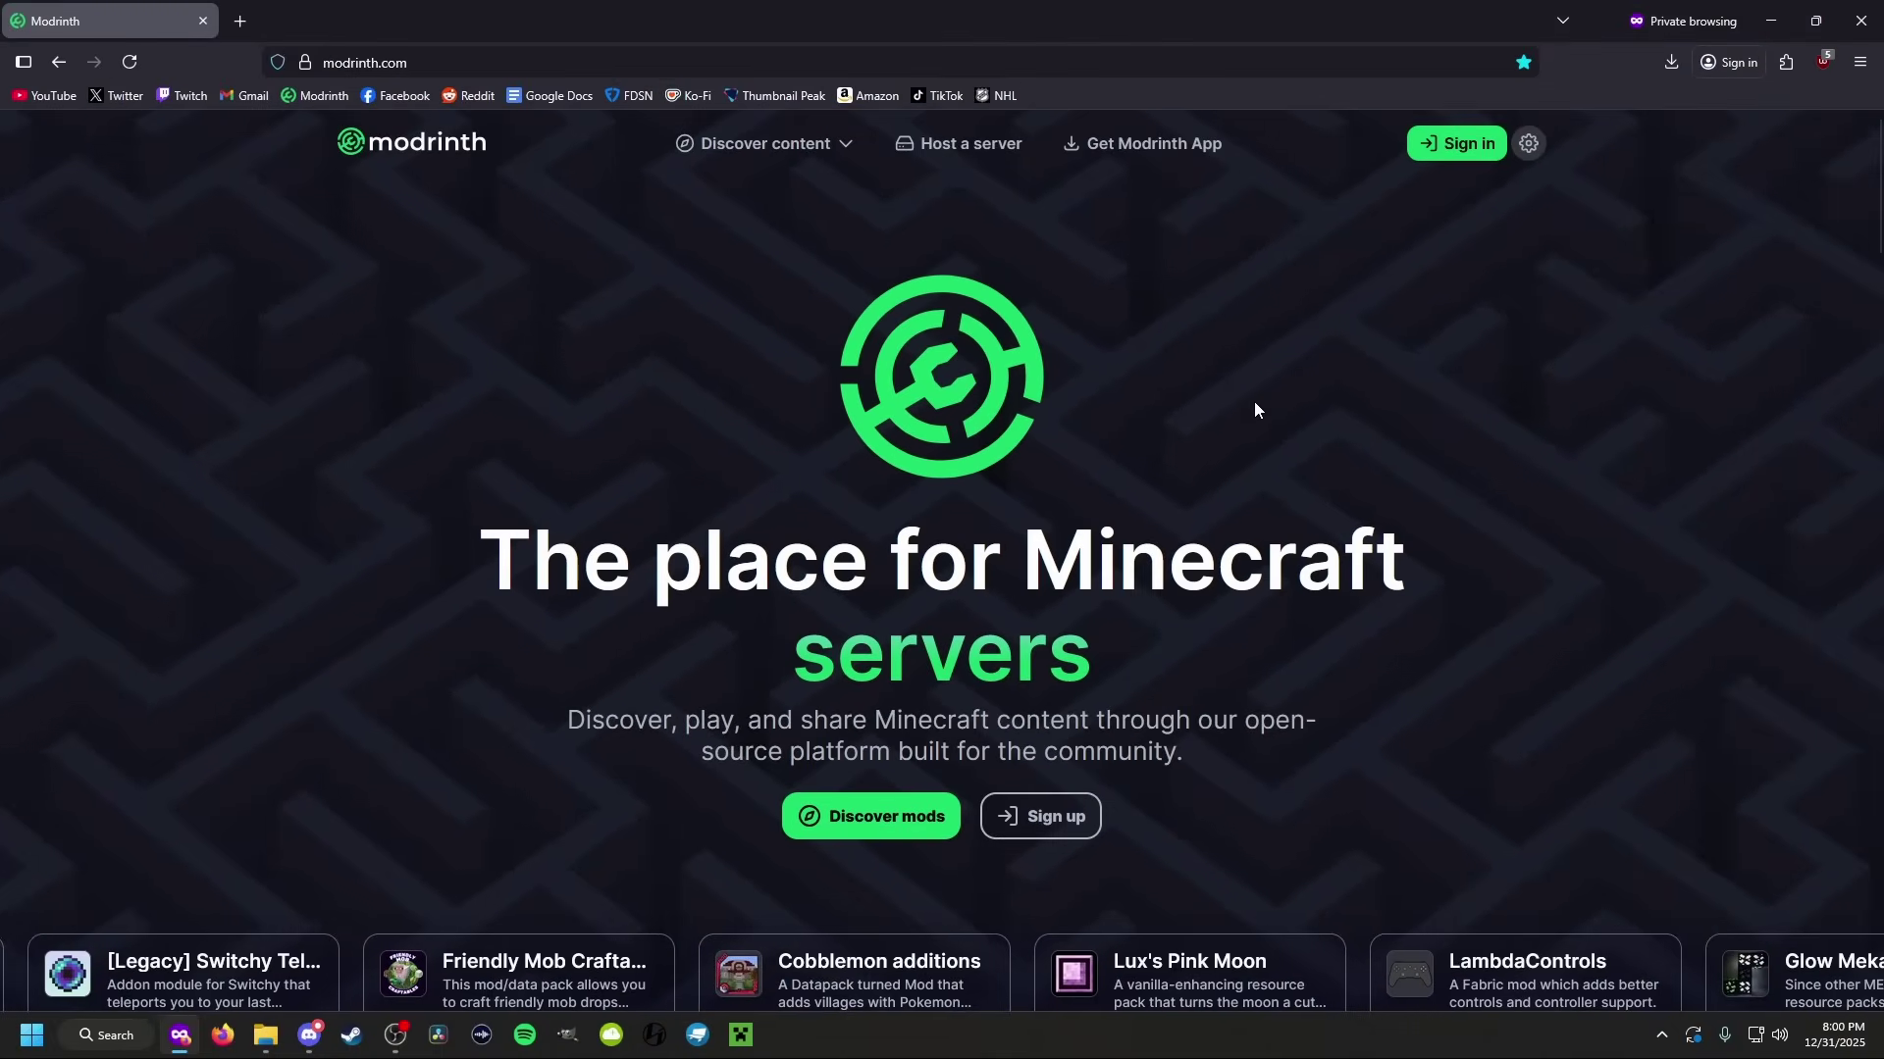
- Scroll through the featured projects on the modrinth.com homepage and return to the top
scroll(1810, 286, "down", 4)
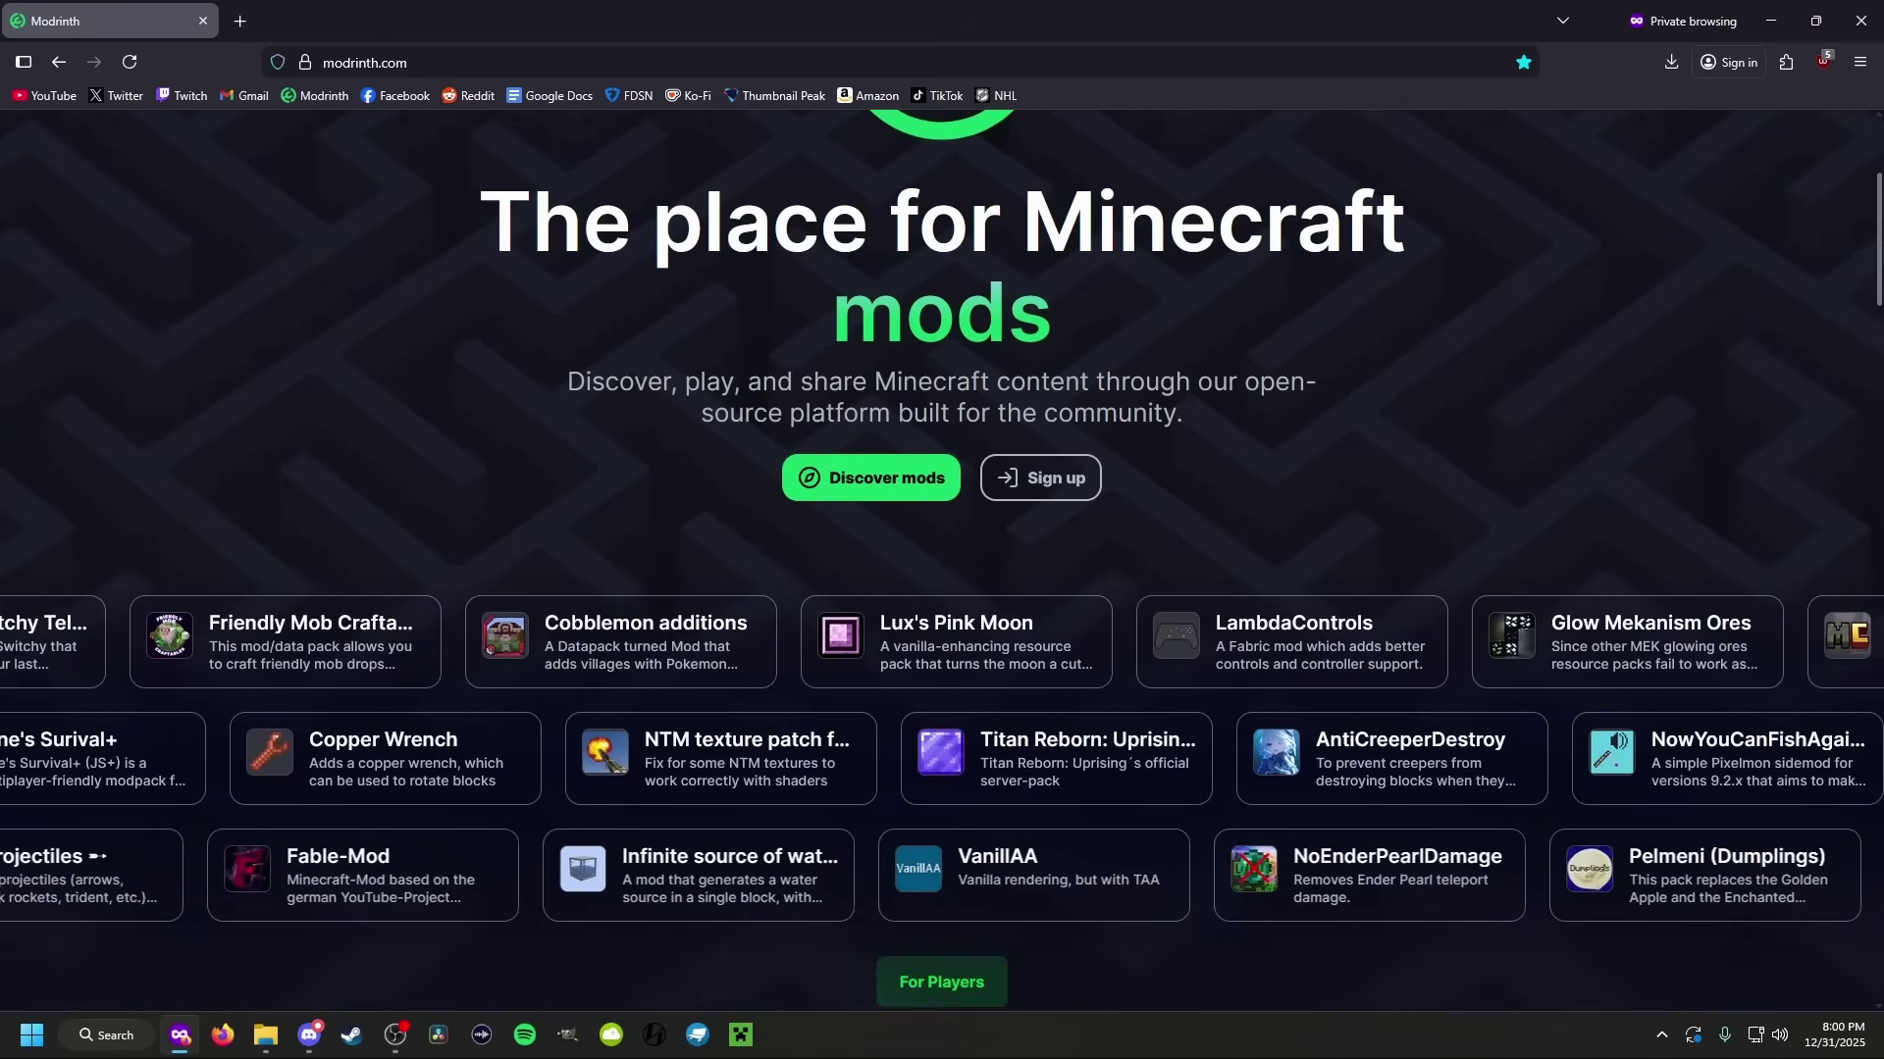
scroll(942, 549, "down", 2)
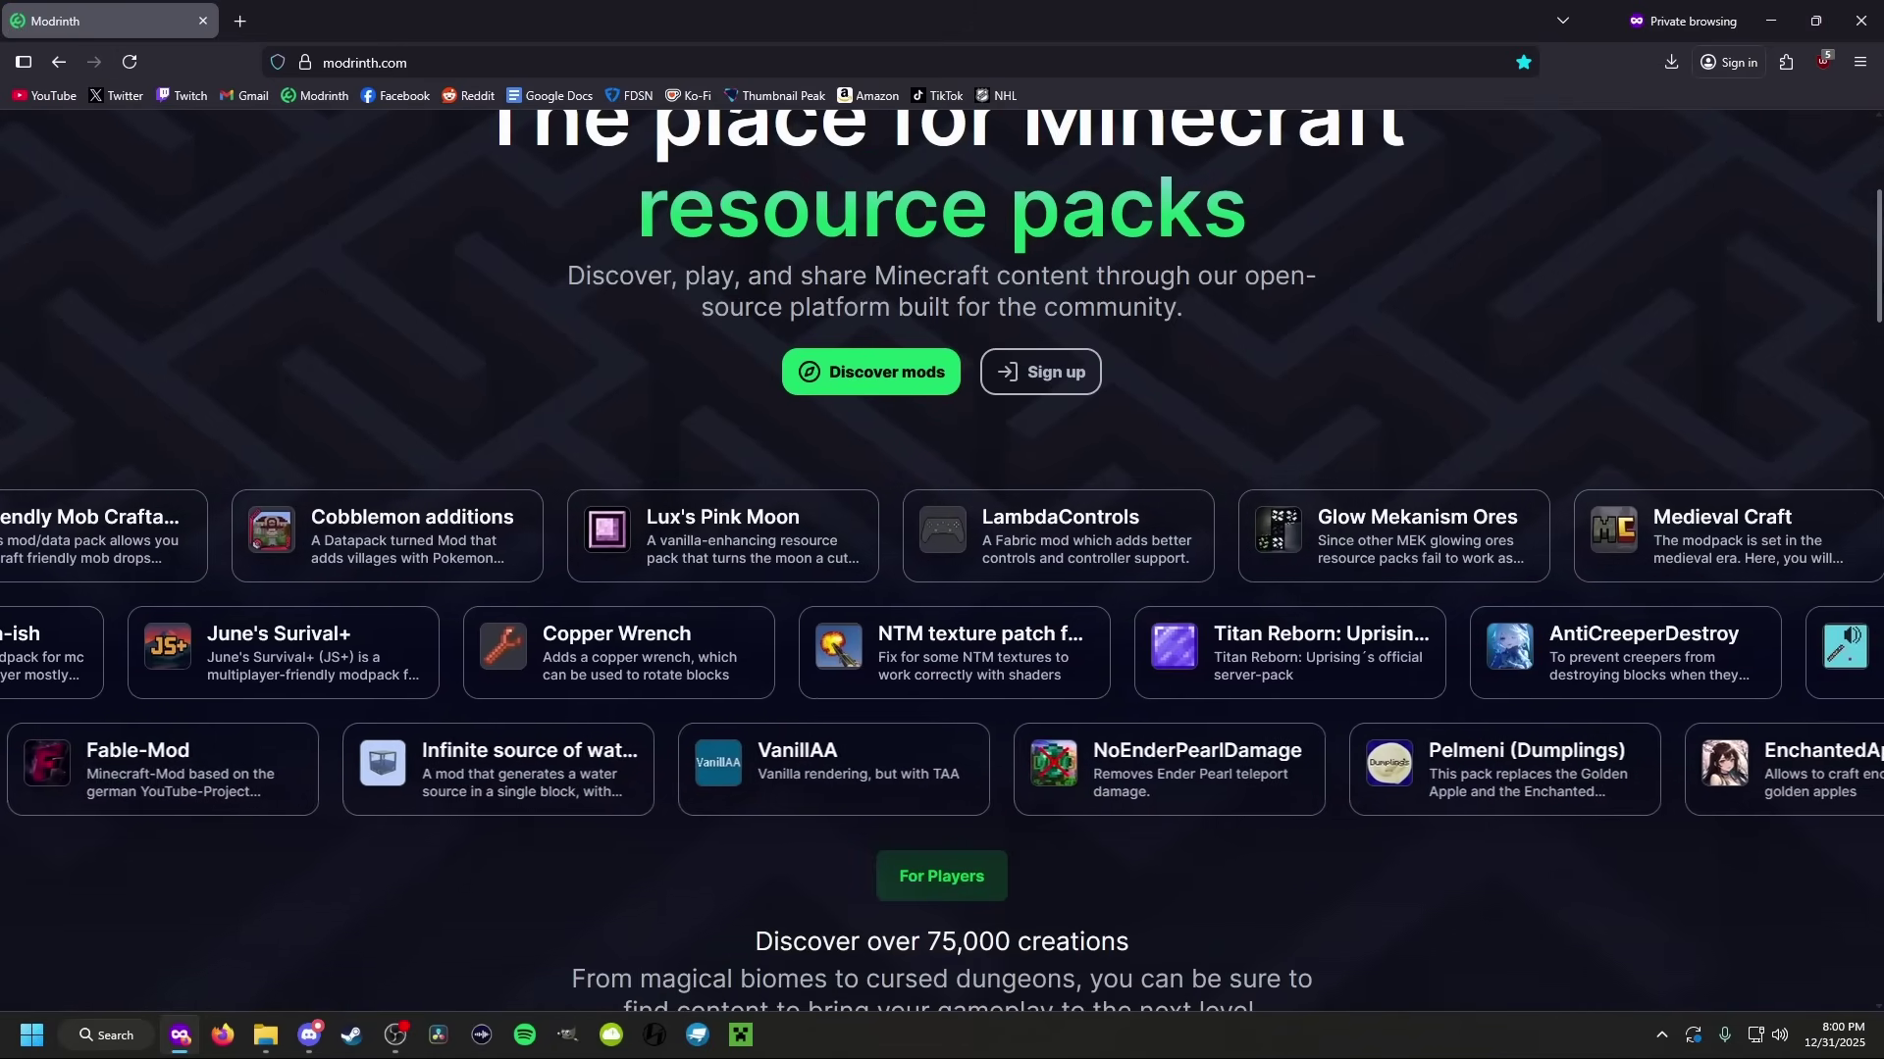
scroll(1875, 295, "down", 3)
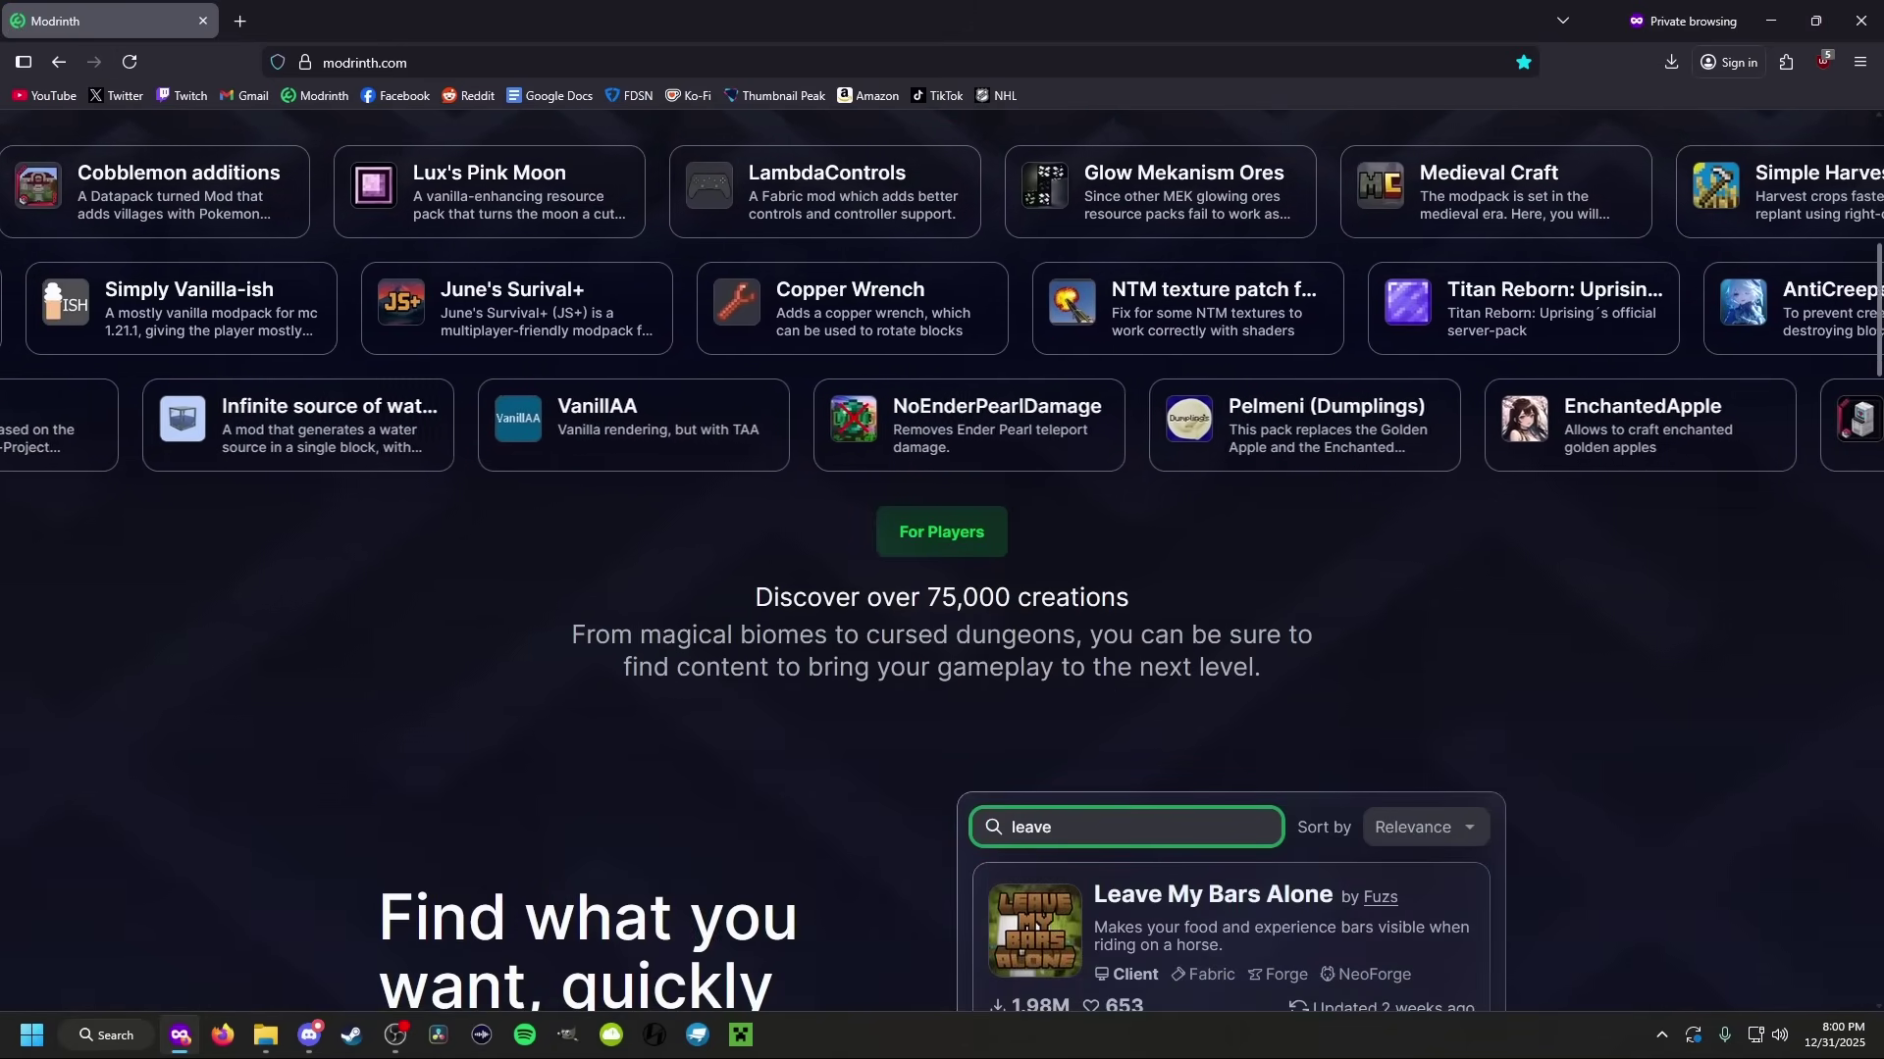
left_click_drag(1877, 323, 1874, 177)
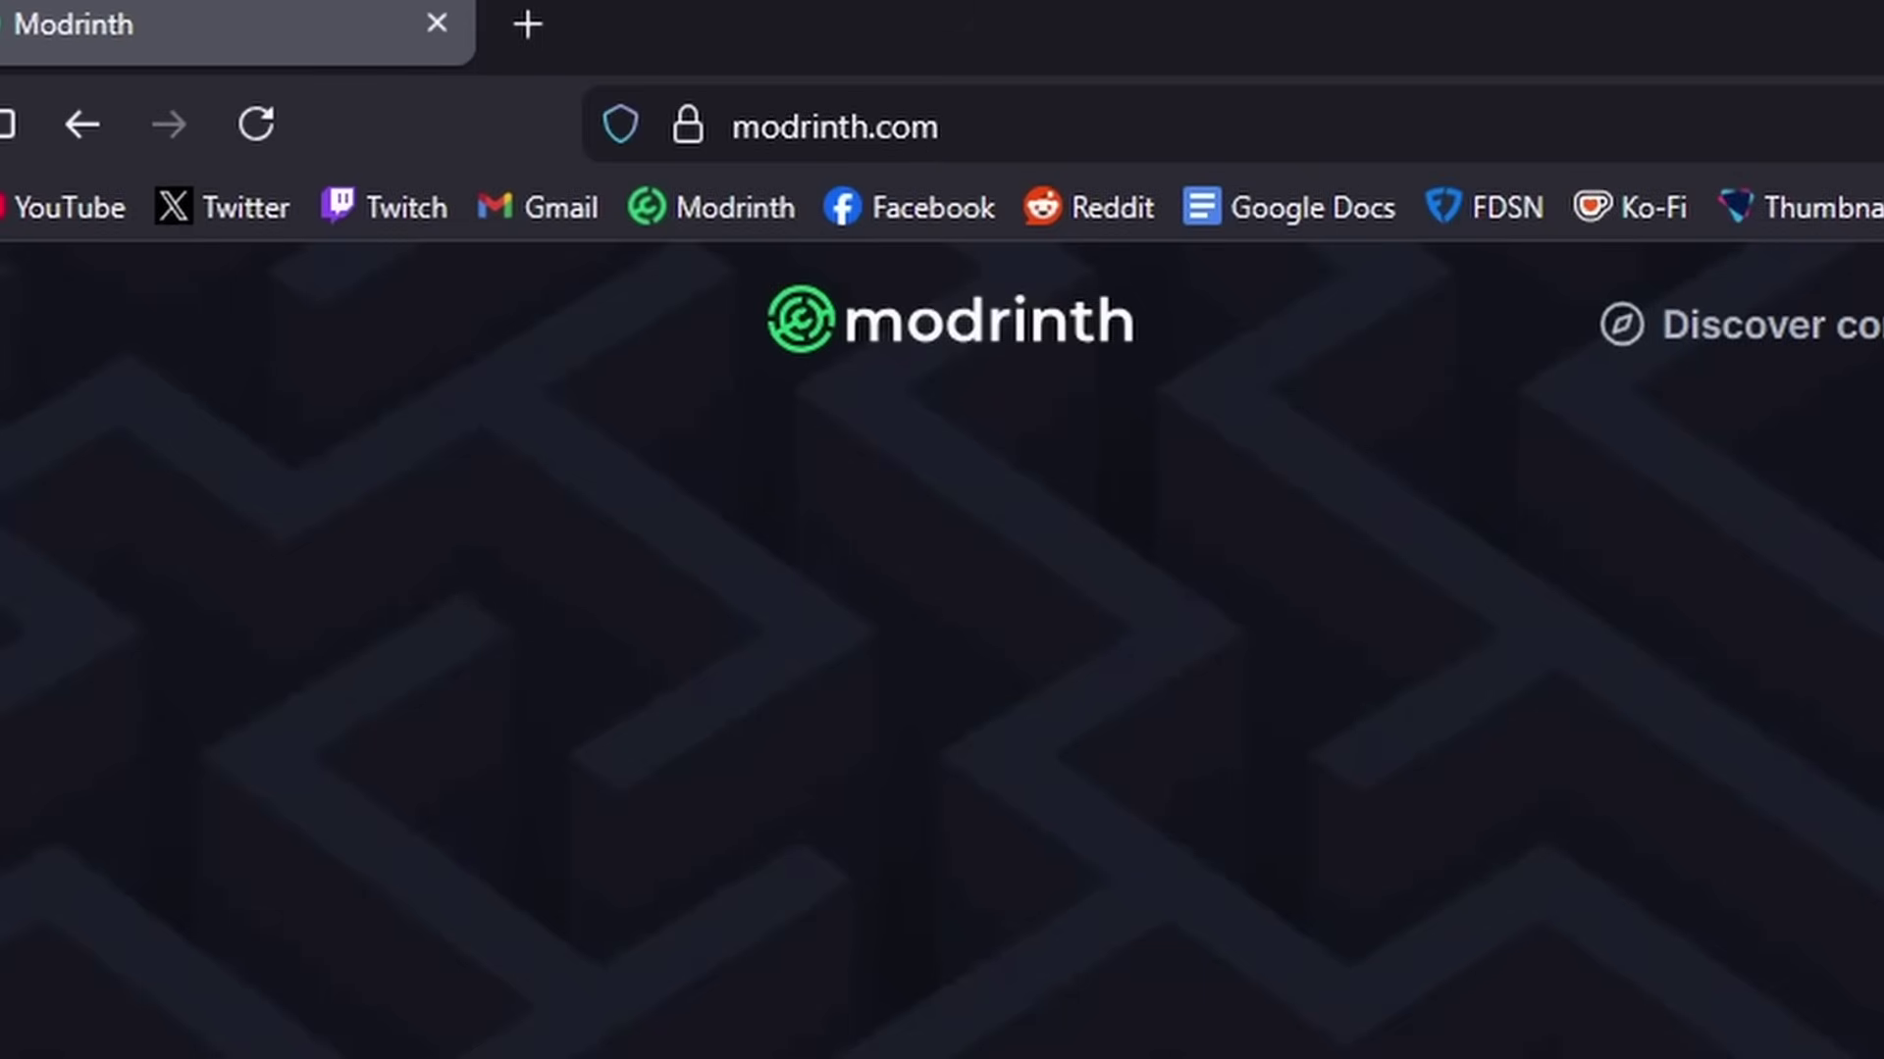
- Download the Modrinth App 0.10.24 Windows installer and run it to reach the Setup welcome
left_click(917, 353)
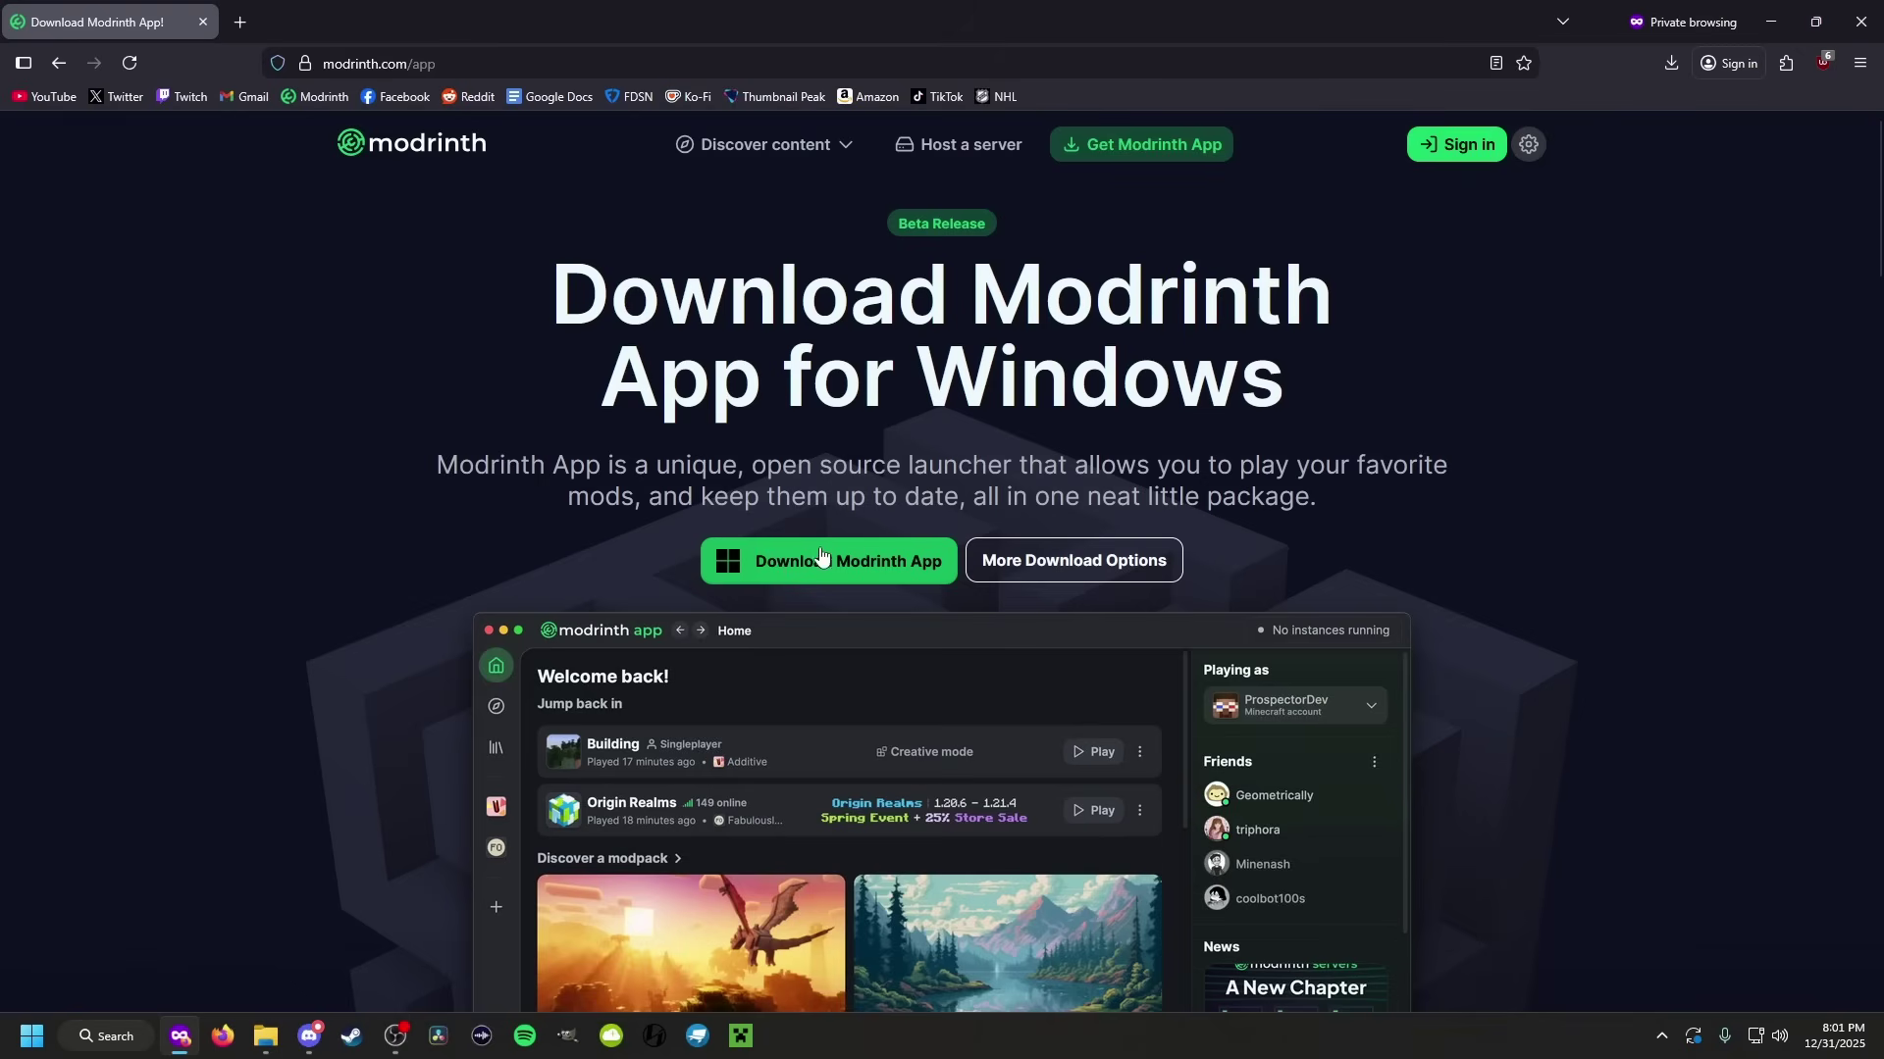
left_click(821, 557)
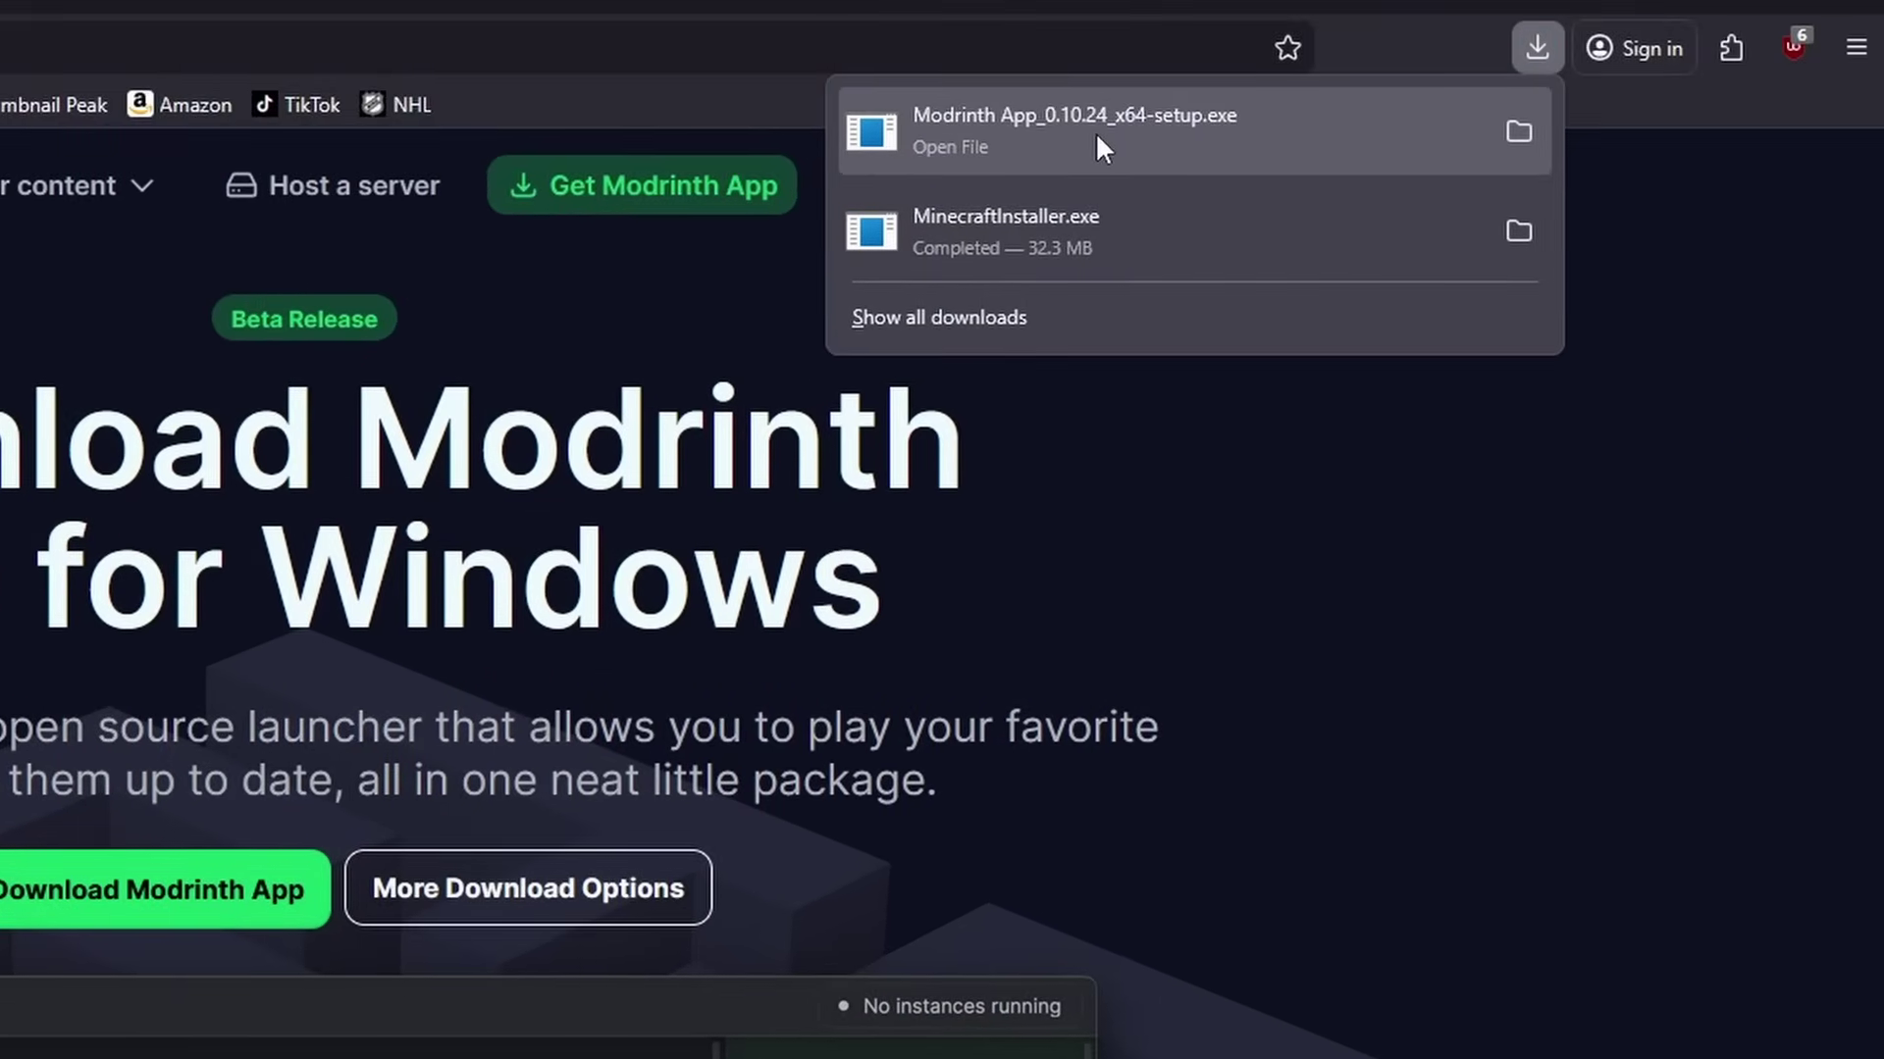
left_click(1097, 137)
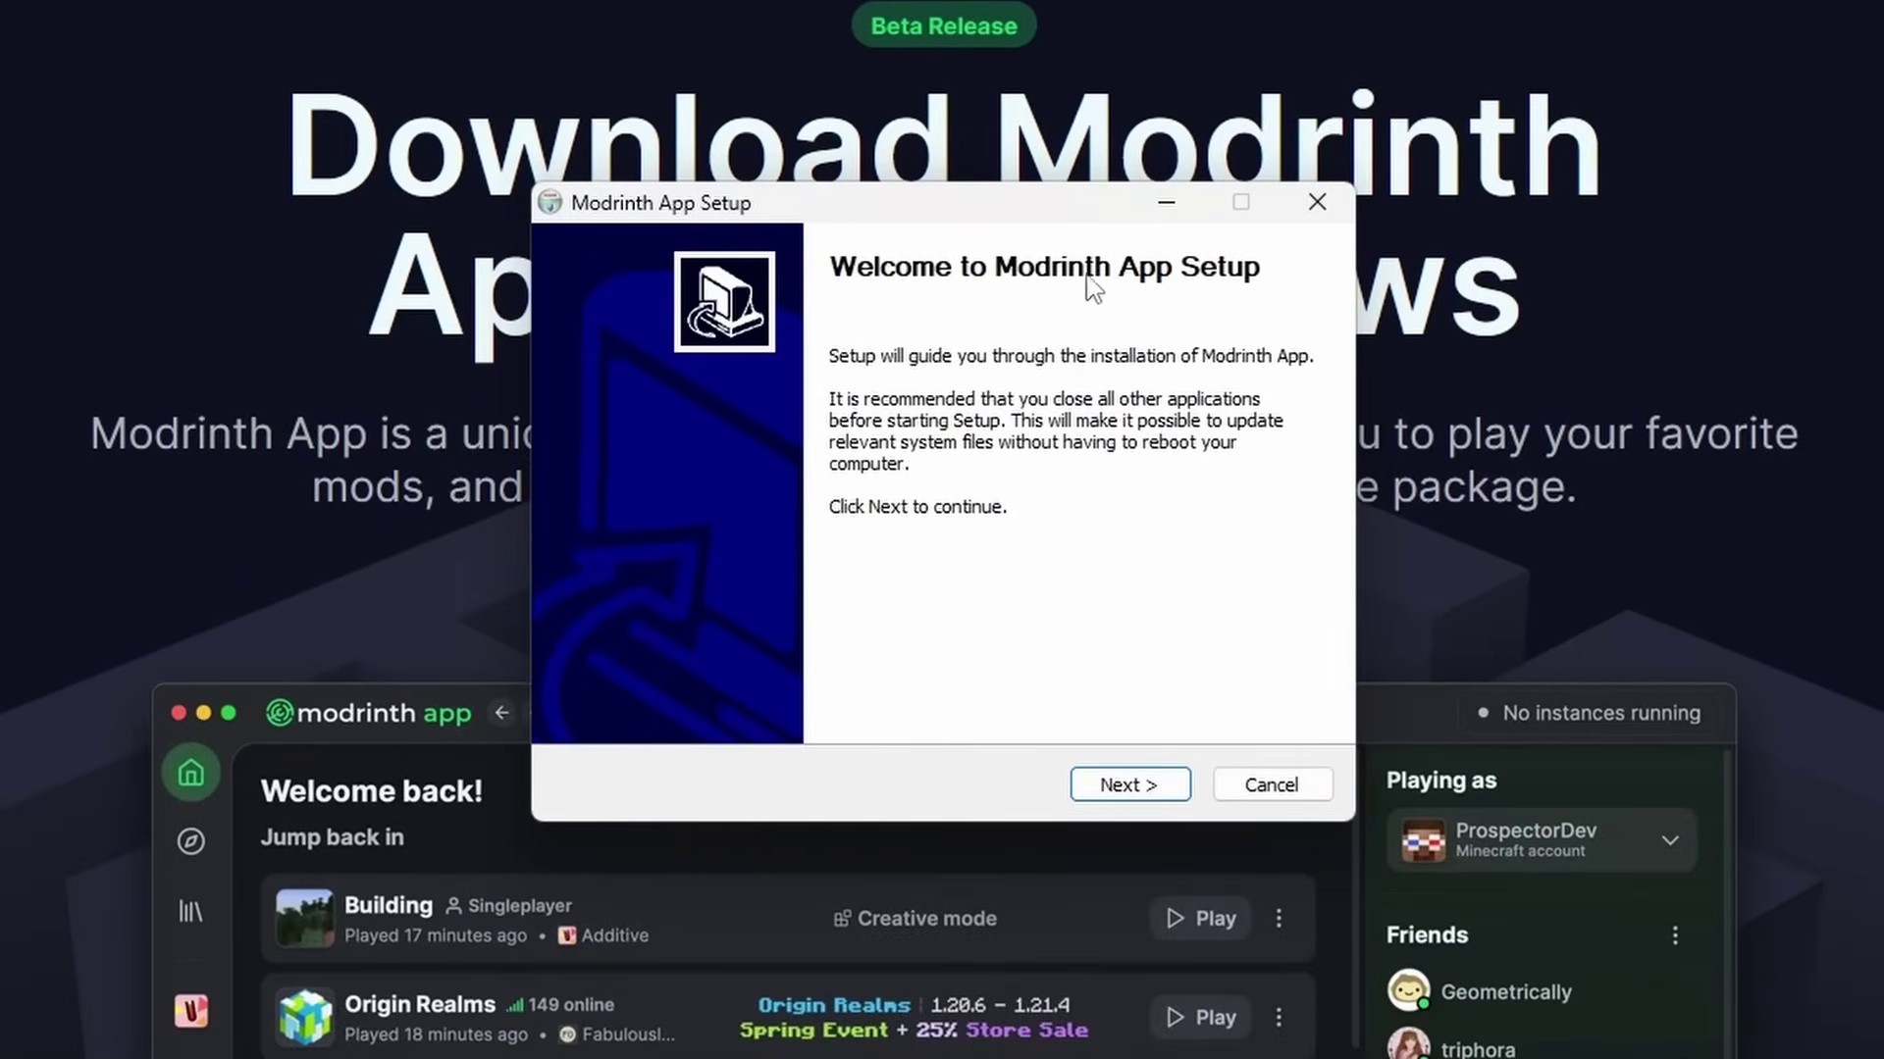
- Install Modrinth App into the default destination folder and finish setup to launch it
left_click(1143, 791)
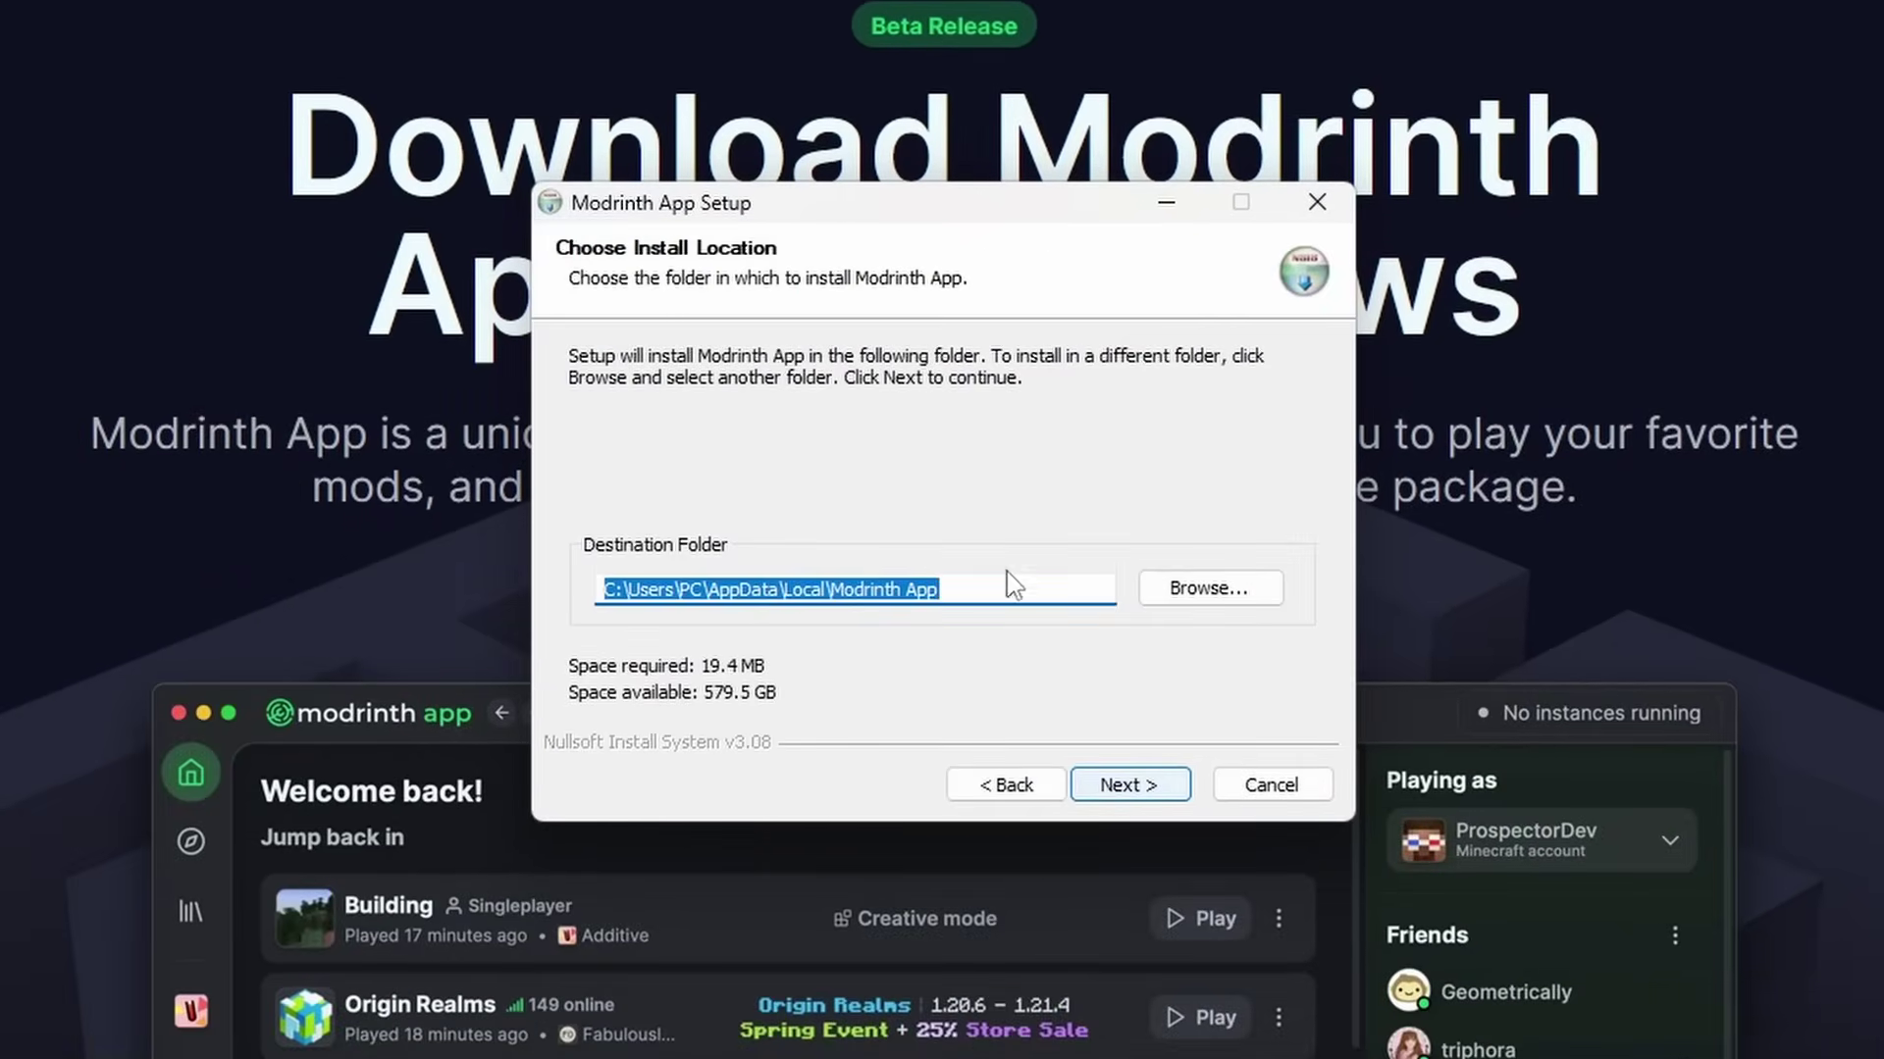
left_click(1124, 792)
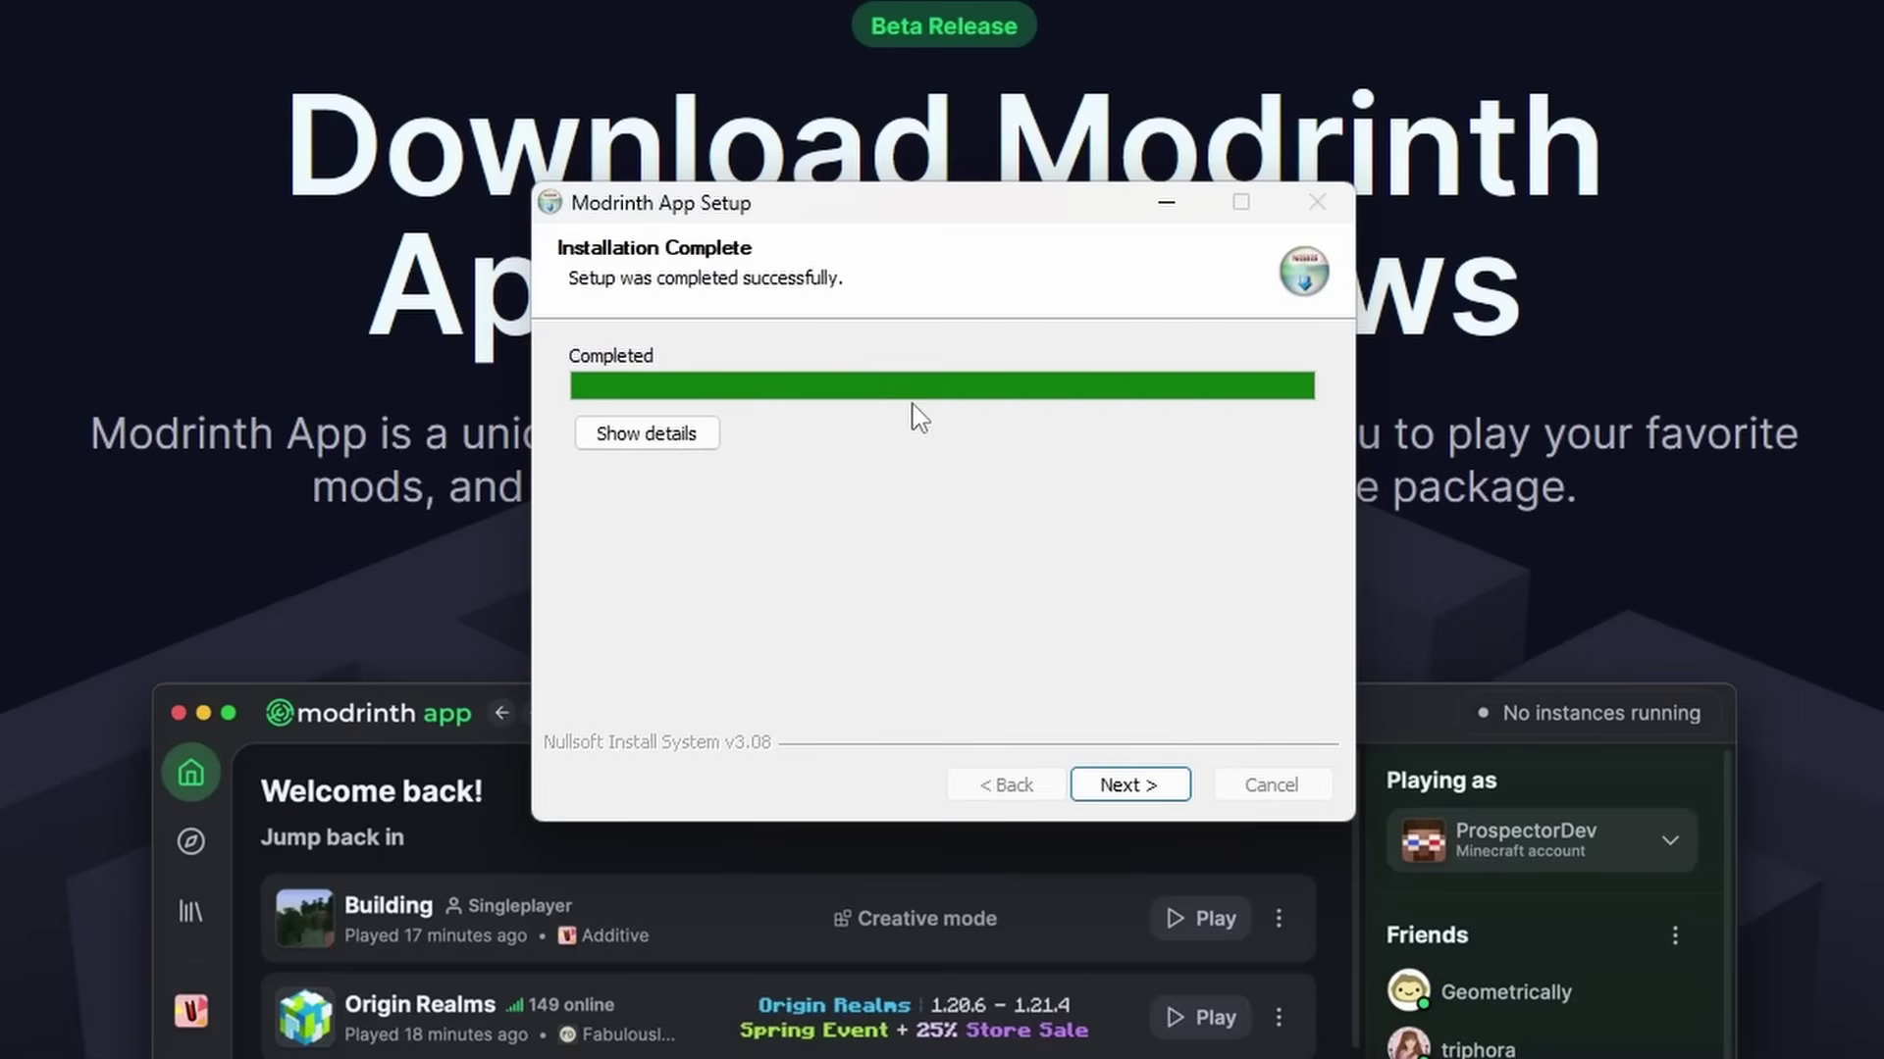
left_click(1138, 786)
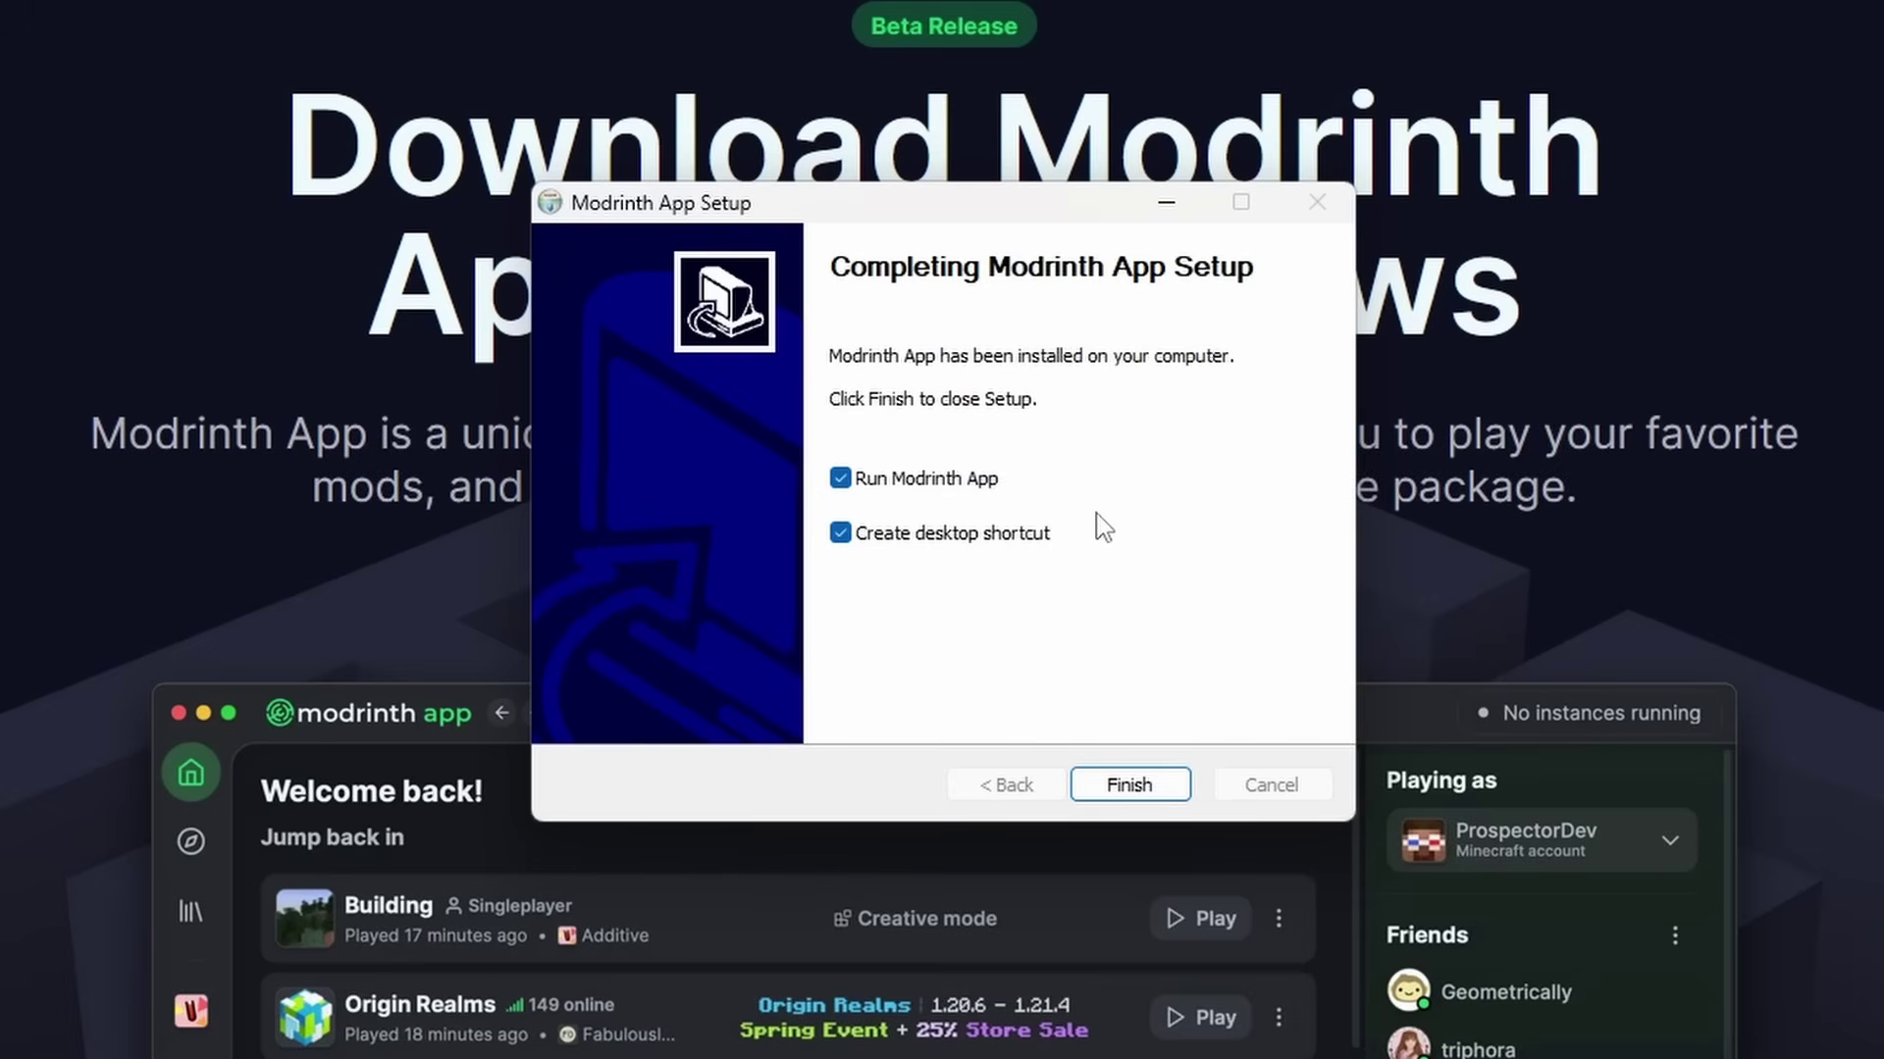
left_click(1118, 784)
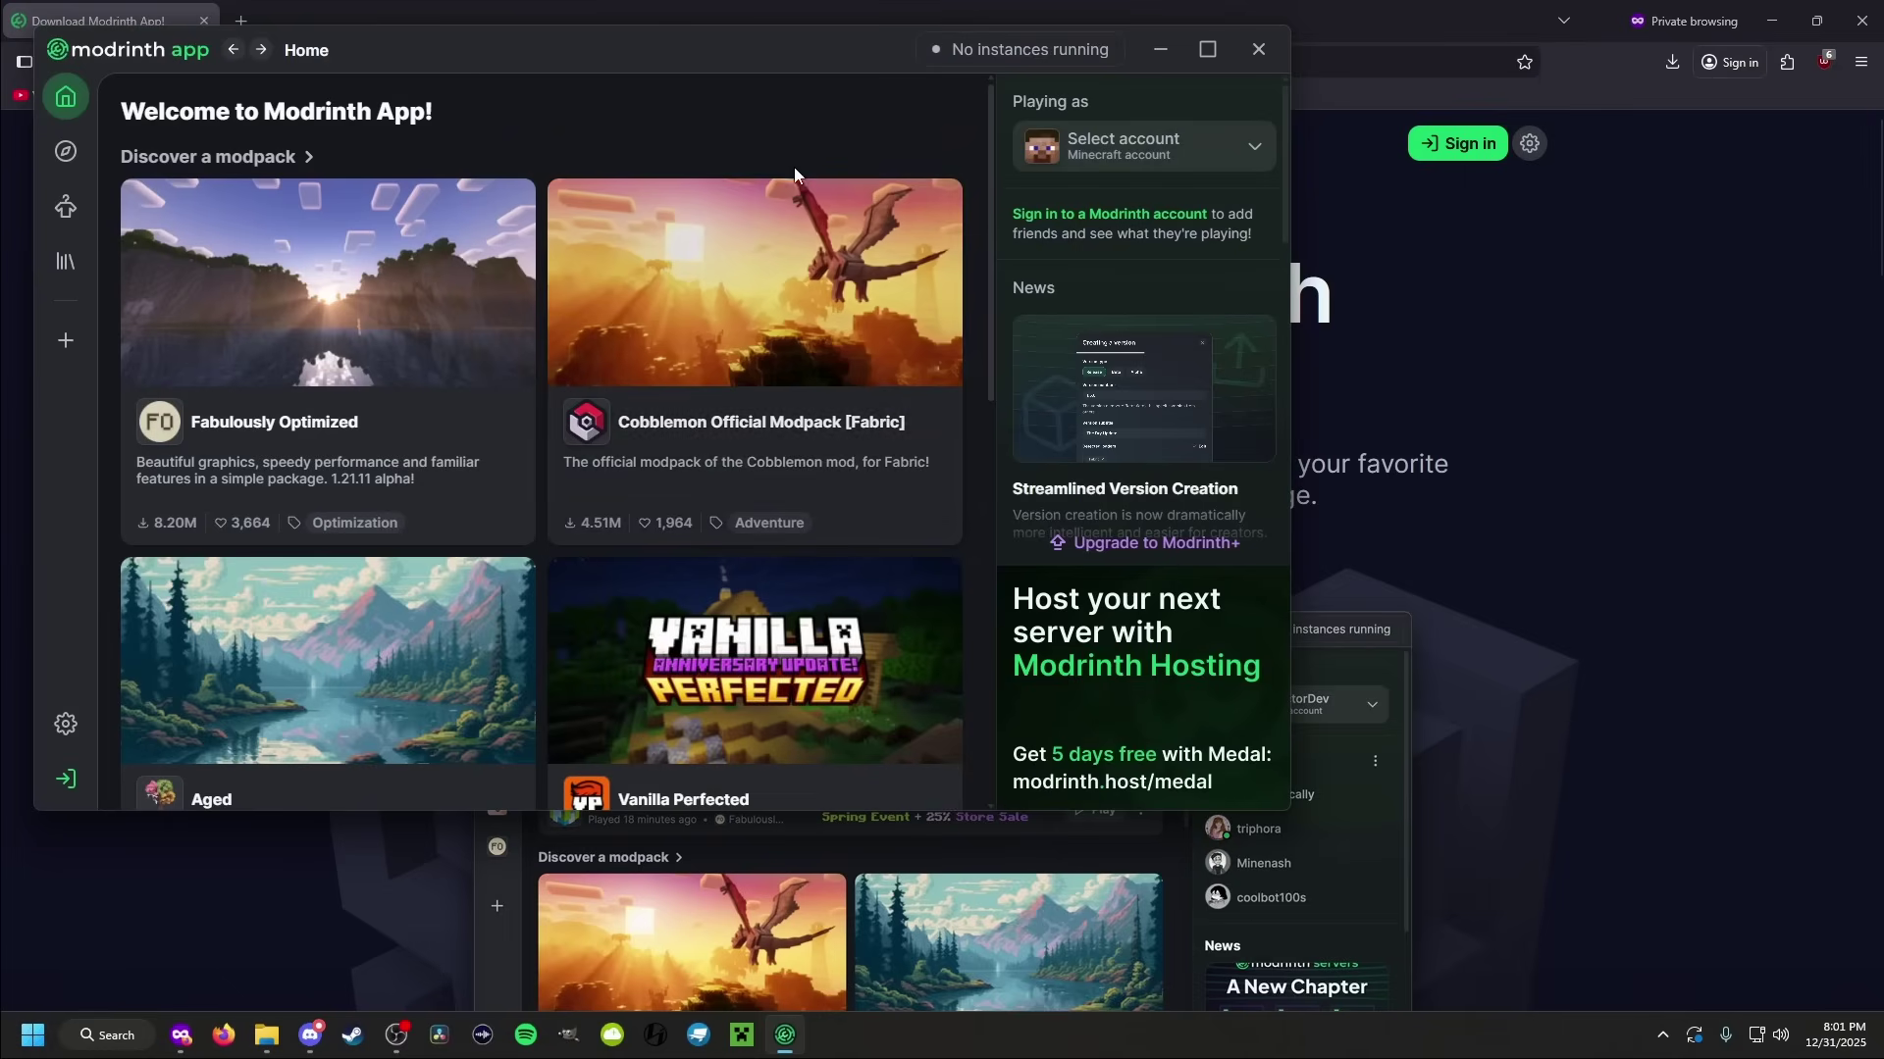
- Maximise the Modrinth App window so Home and its Discover mods row fill the screen
left_click_drag(768, 58, 1007, 5)
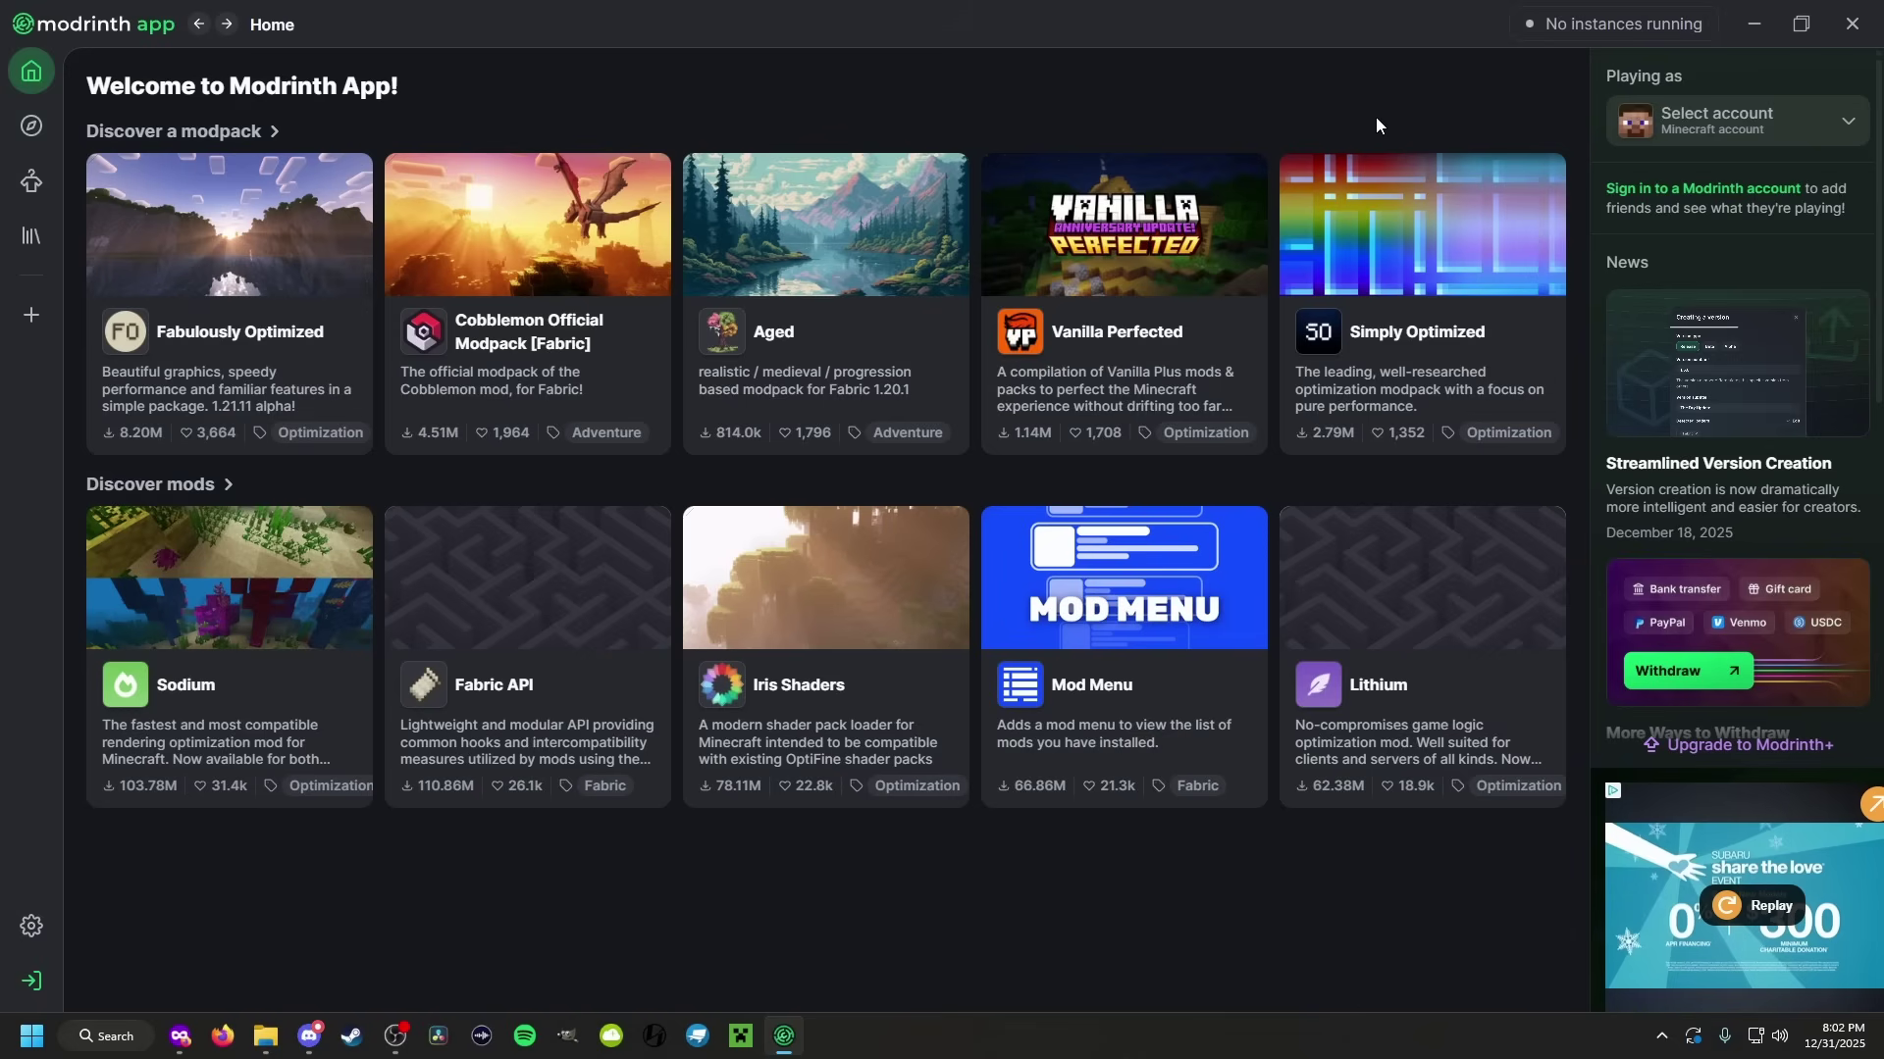
triple_click(1658, 80)
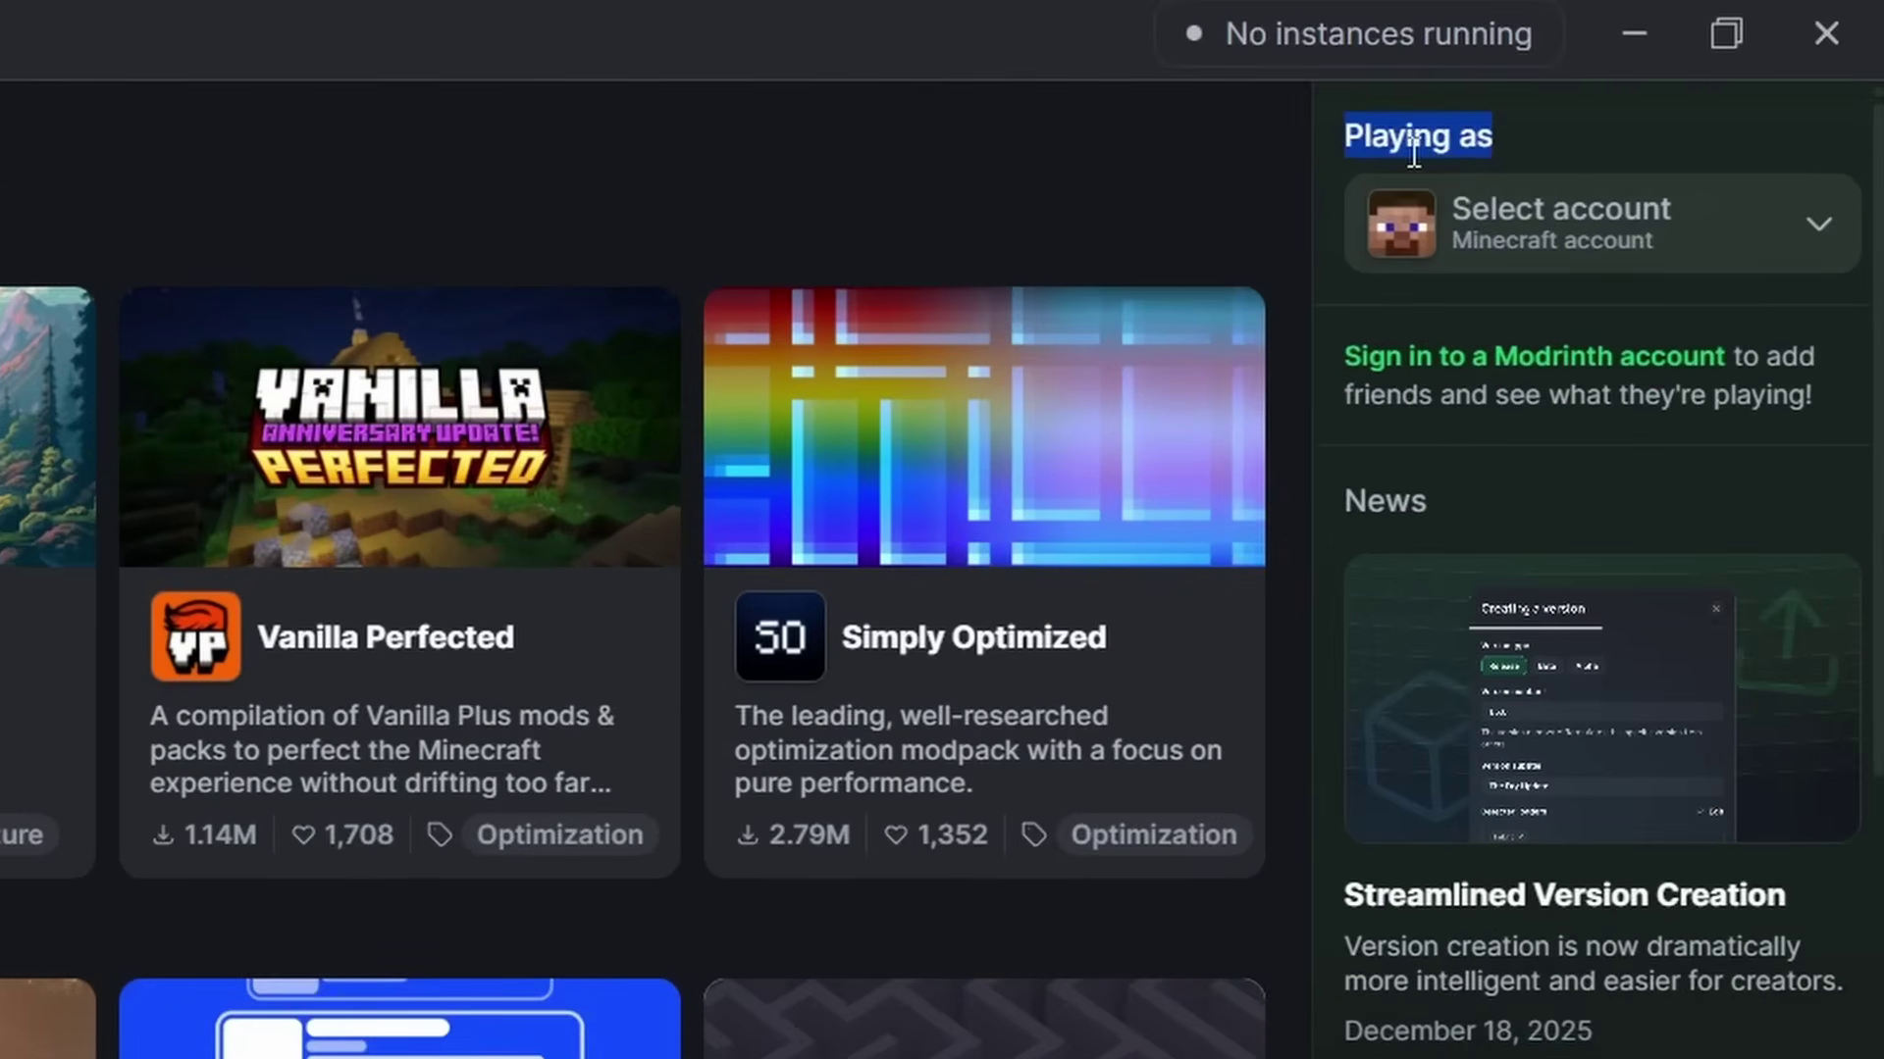
- Sign in with the Microsoft Minecraft account so it becomes the Playing as profile
left_click(1552, 246)
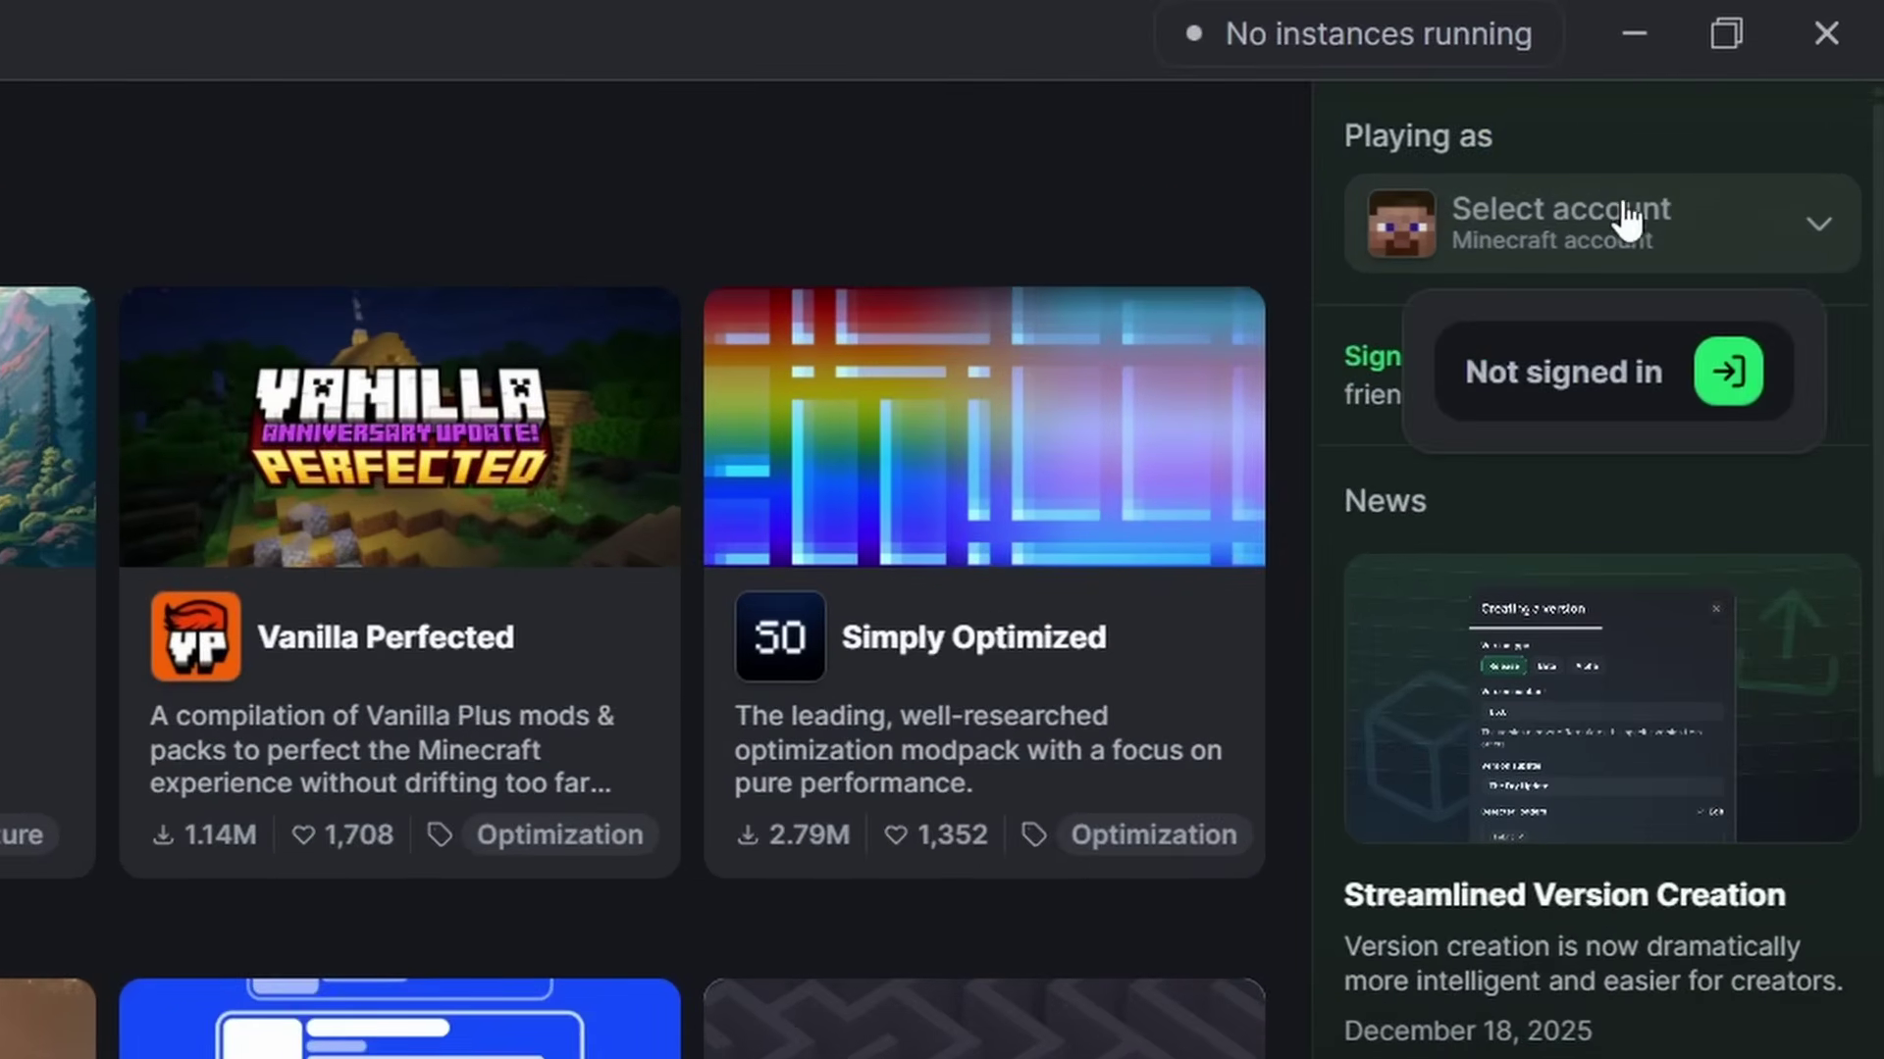
left_click(1719, 370)
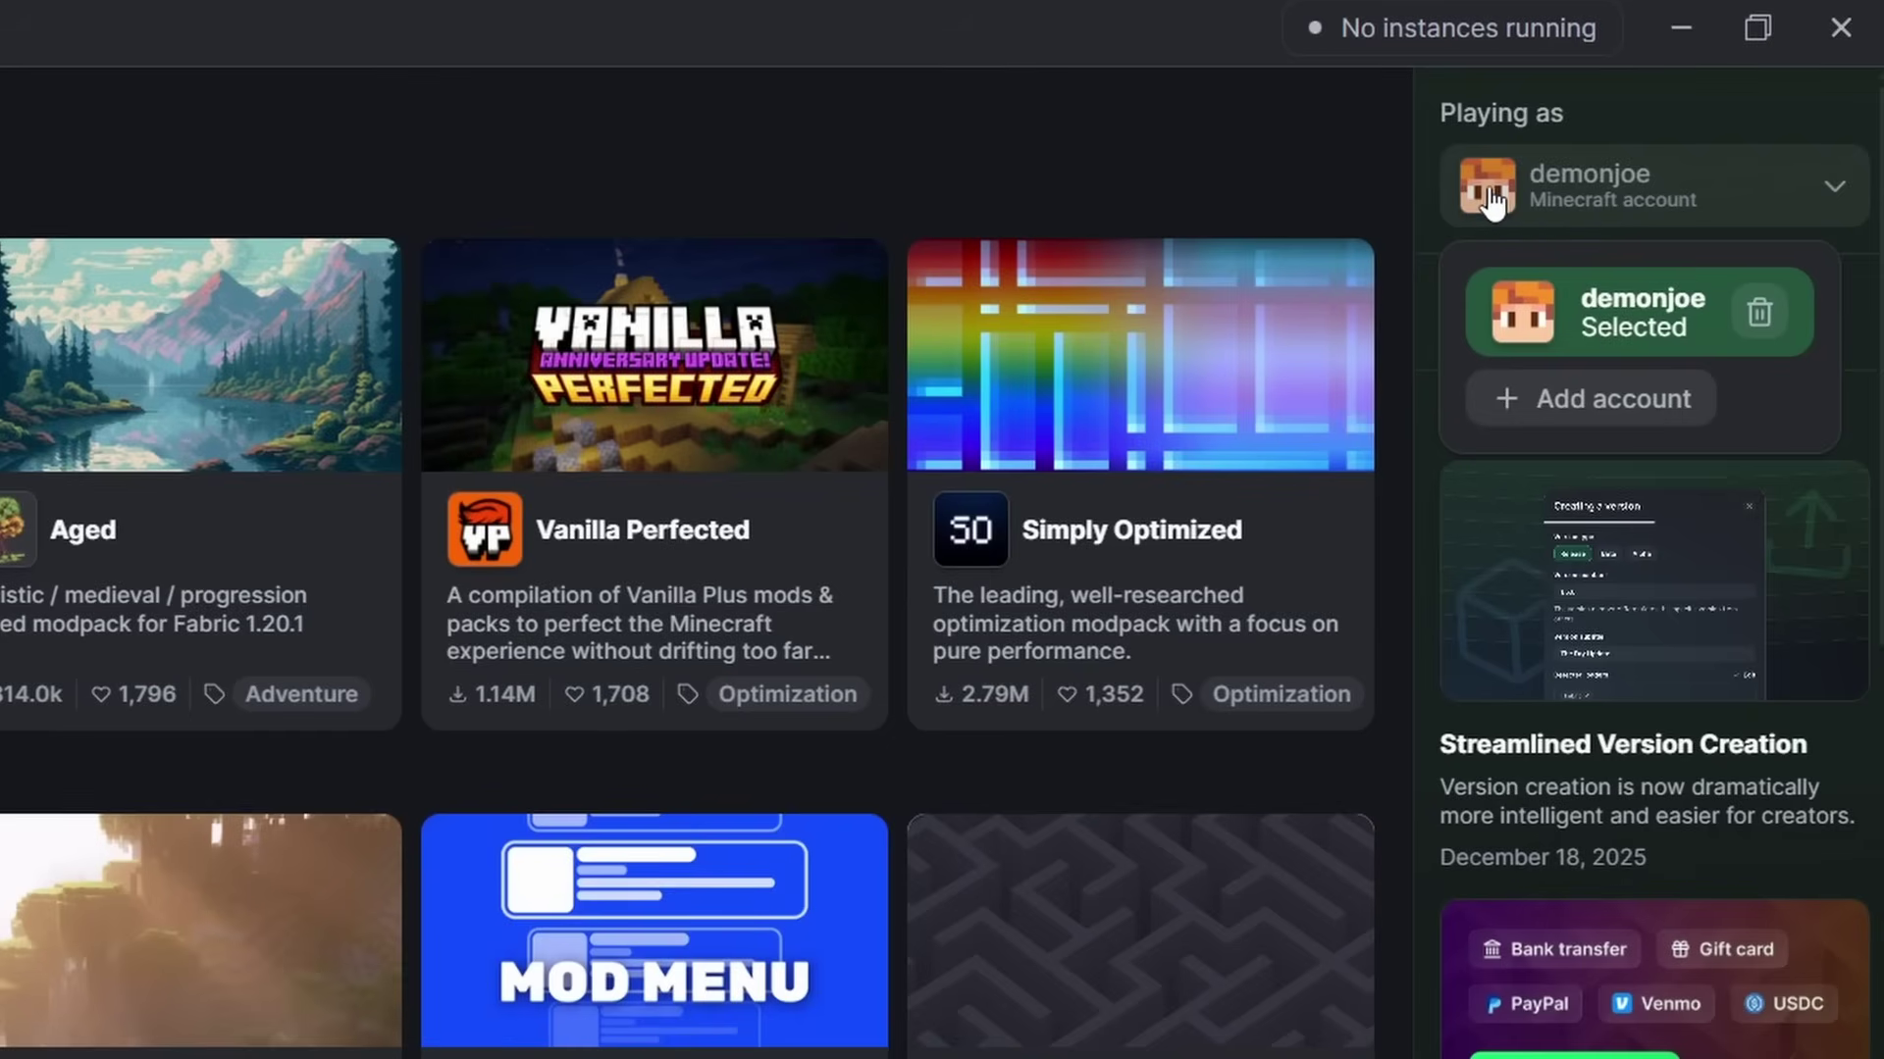
left_click(1628, 201)
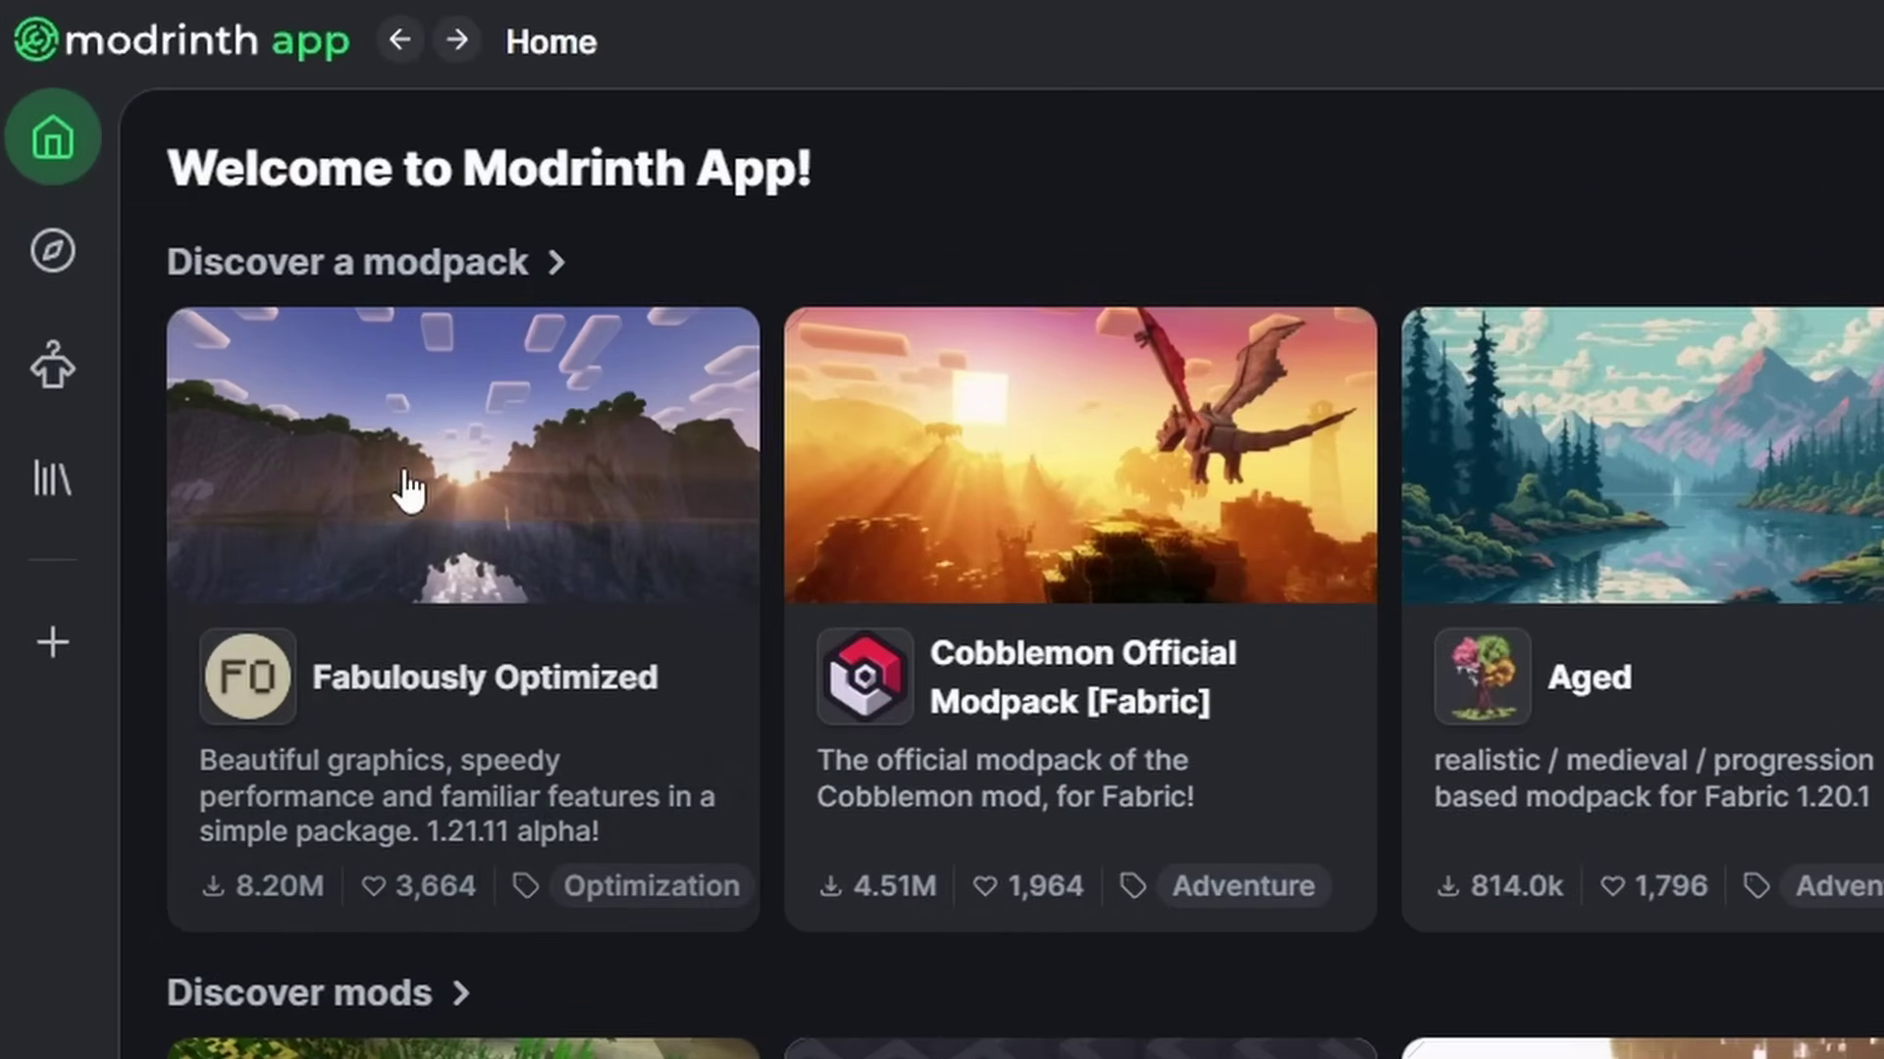
- In Discover, browse modpacks, then mods, resource packs, data packs and shaders
left_click(67, 255)
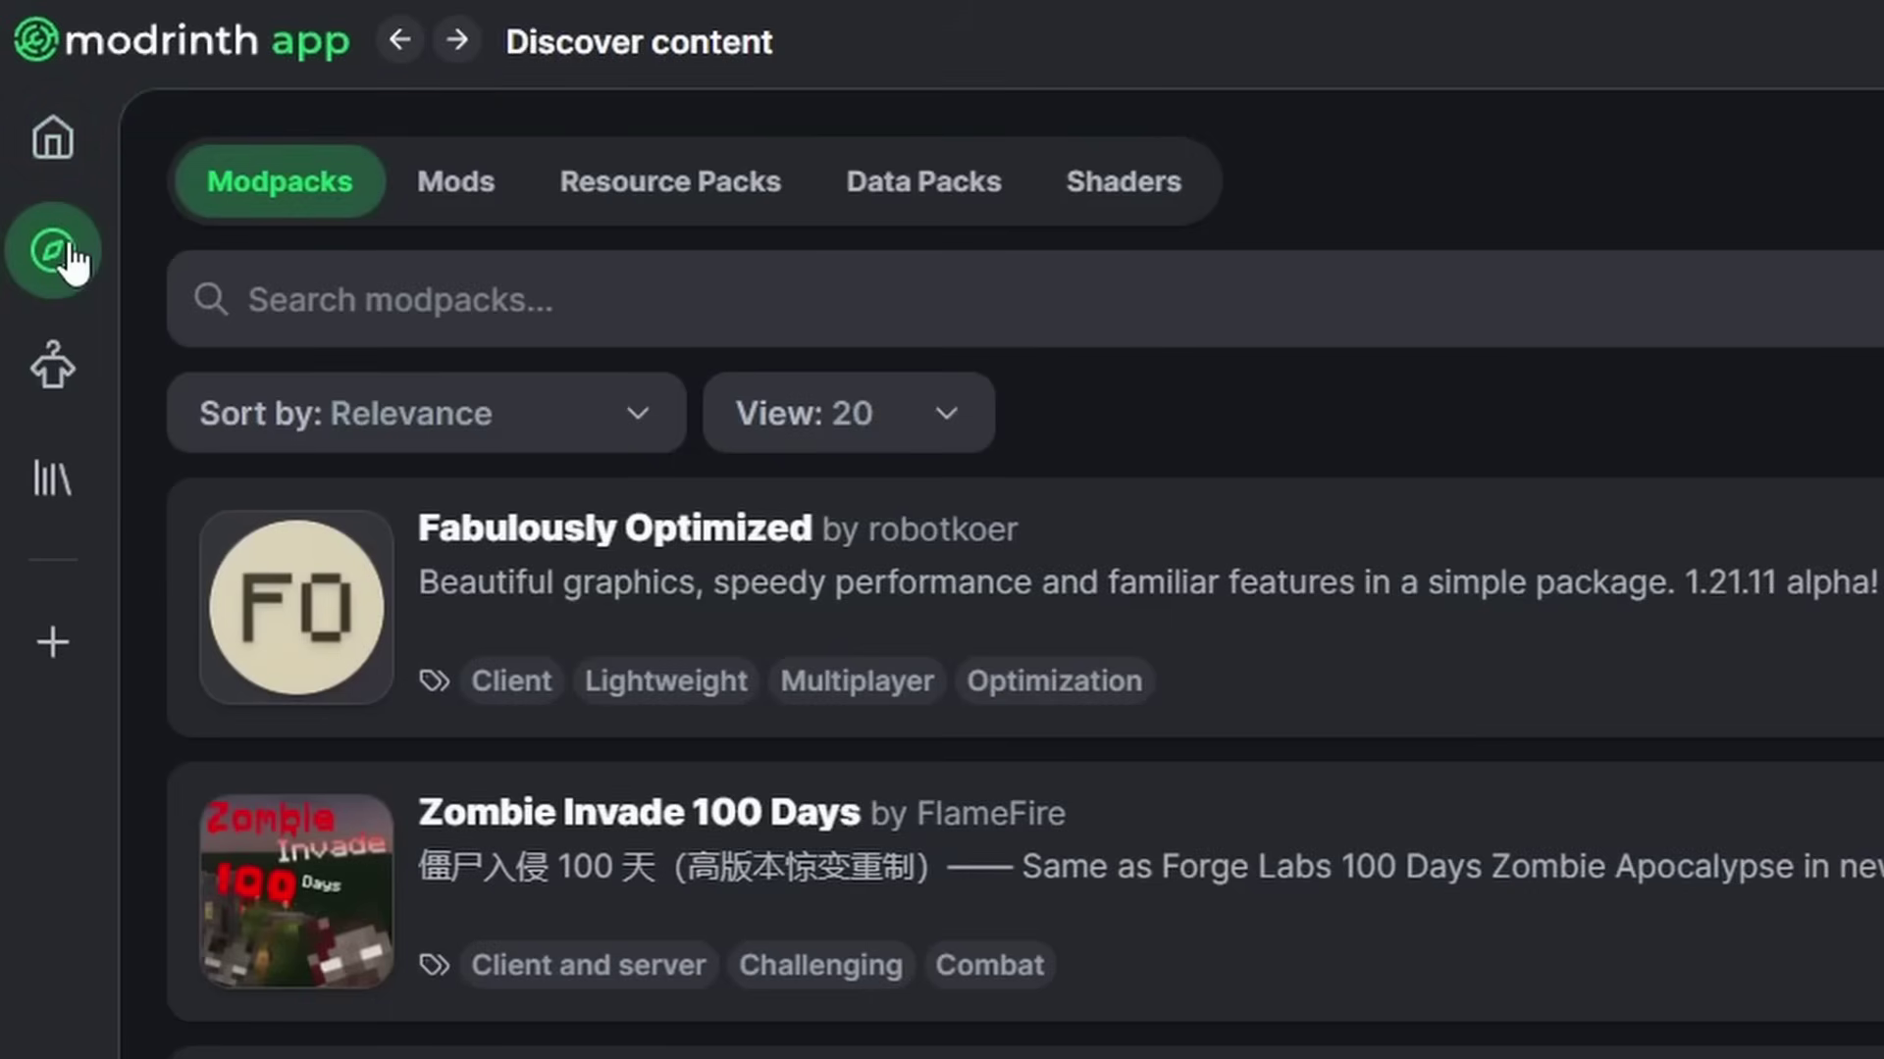
left_click(442, 191)
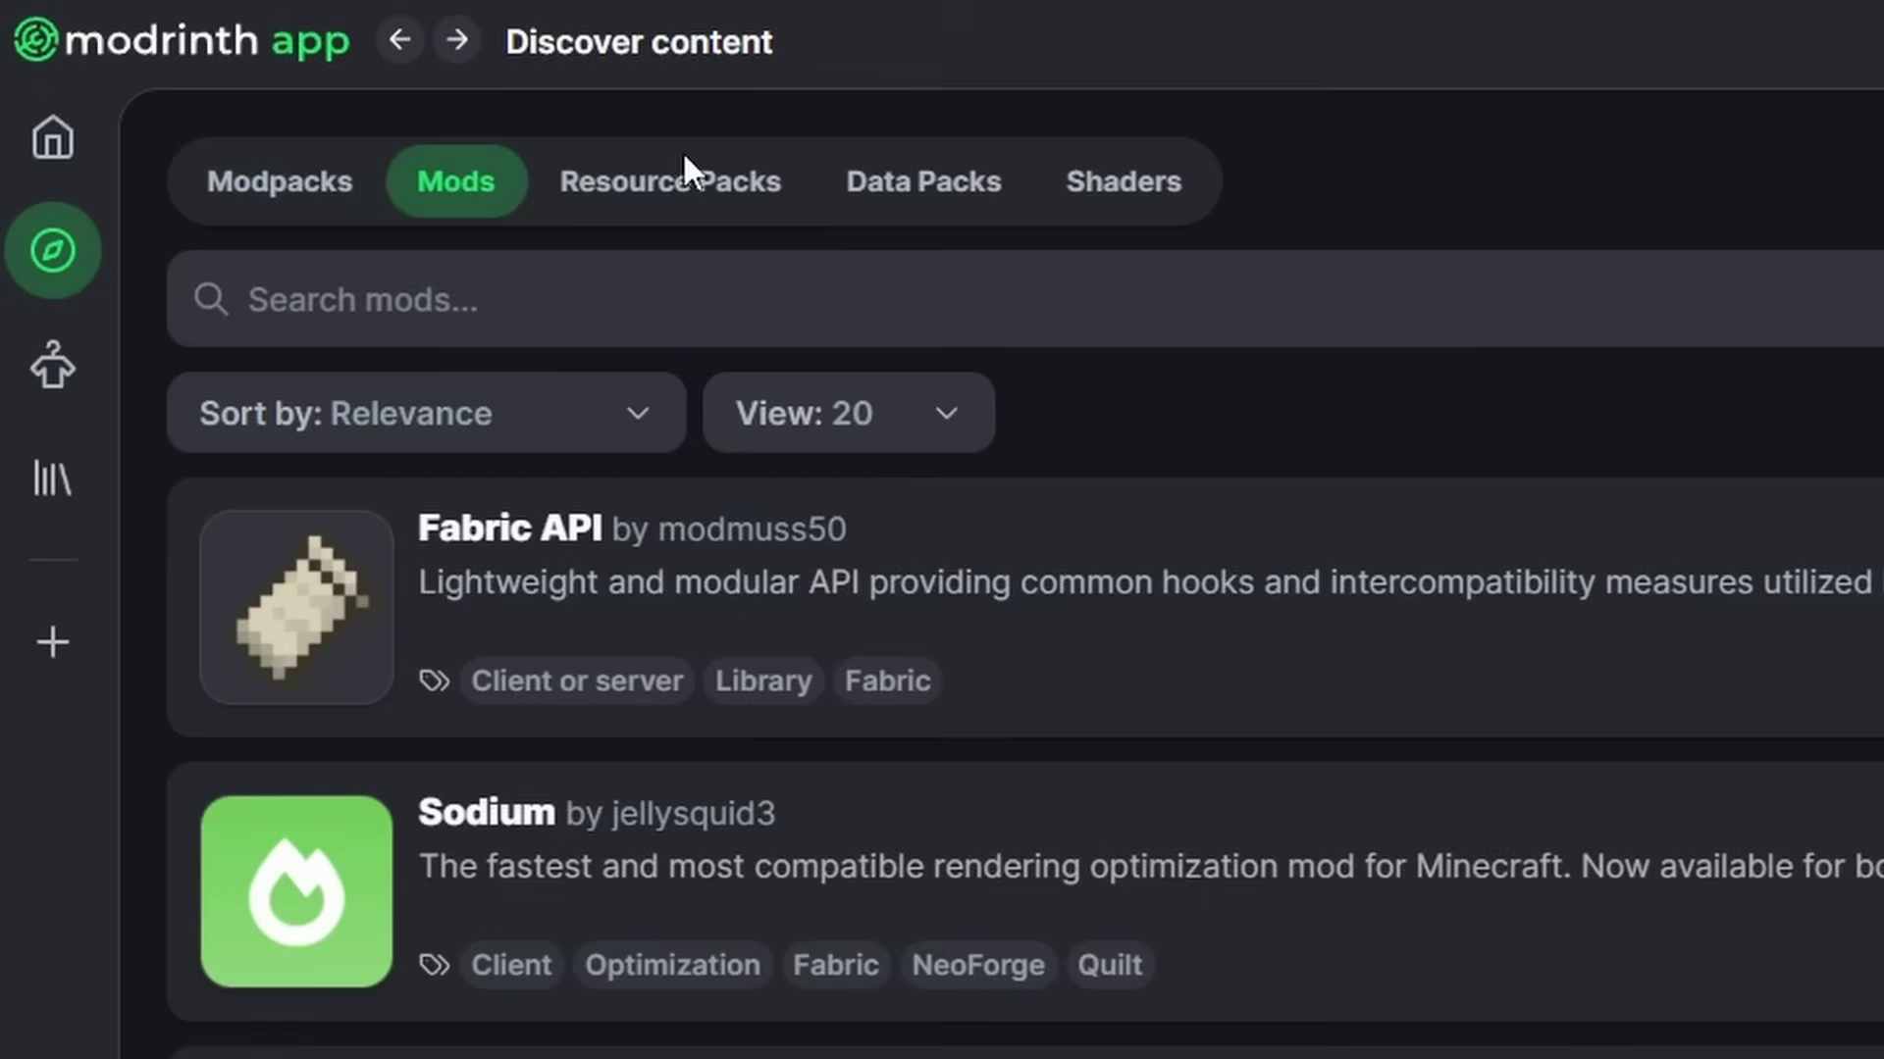
left_click(684, 165)
left_click(930, 186)
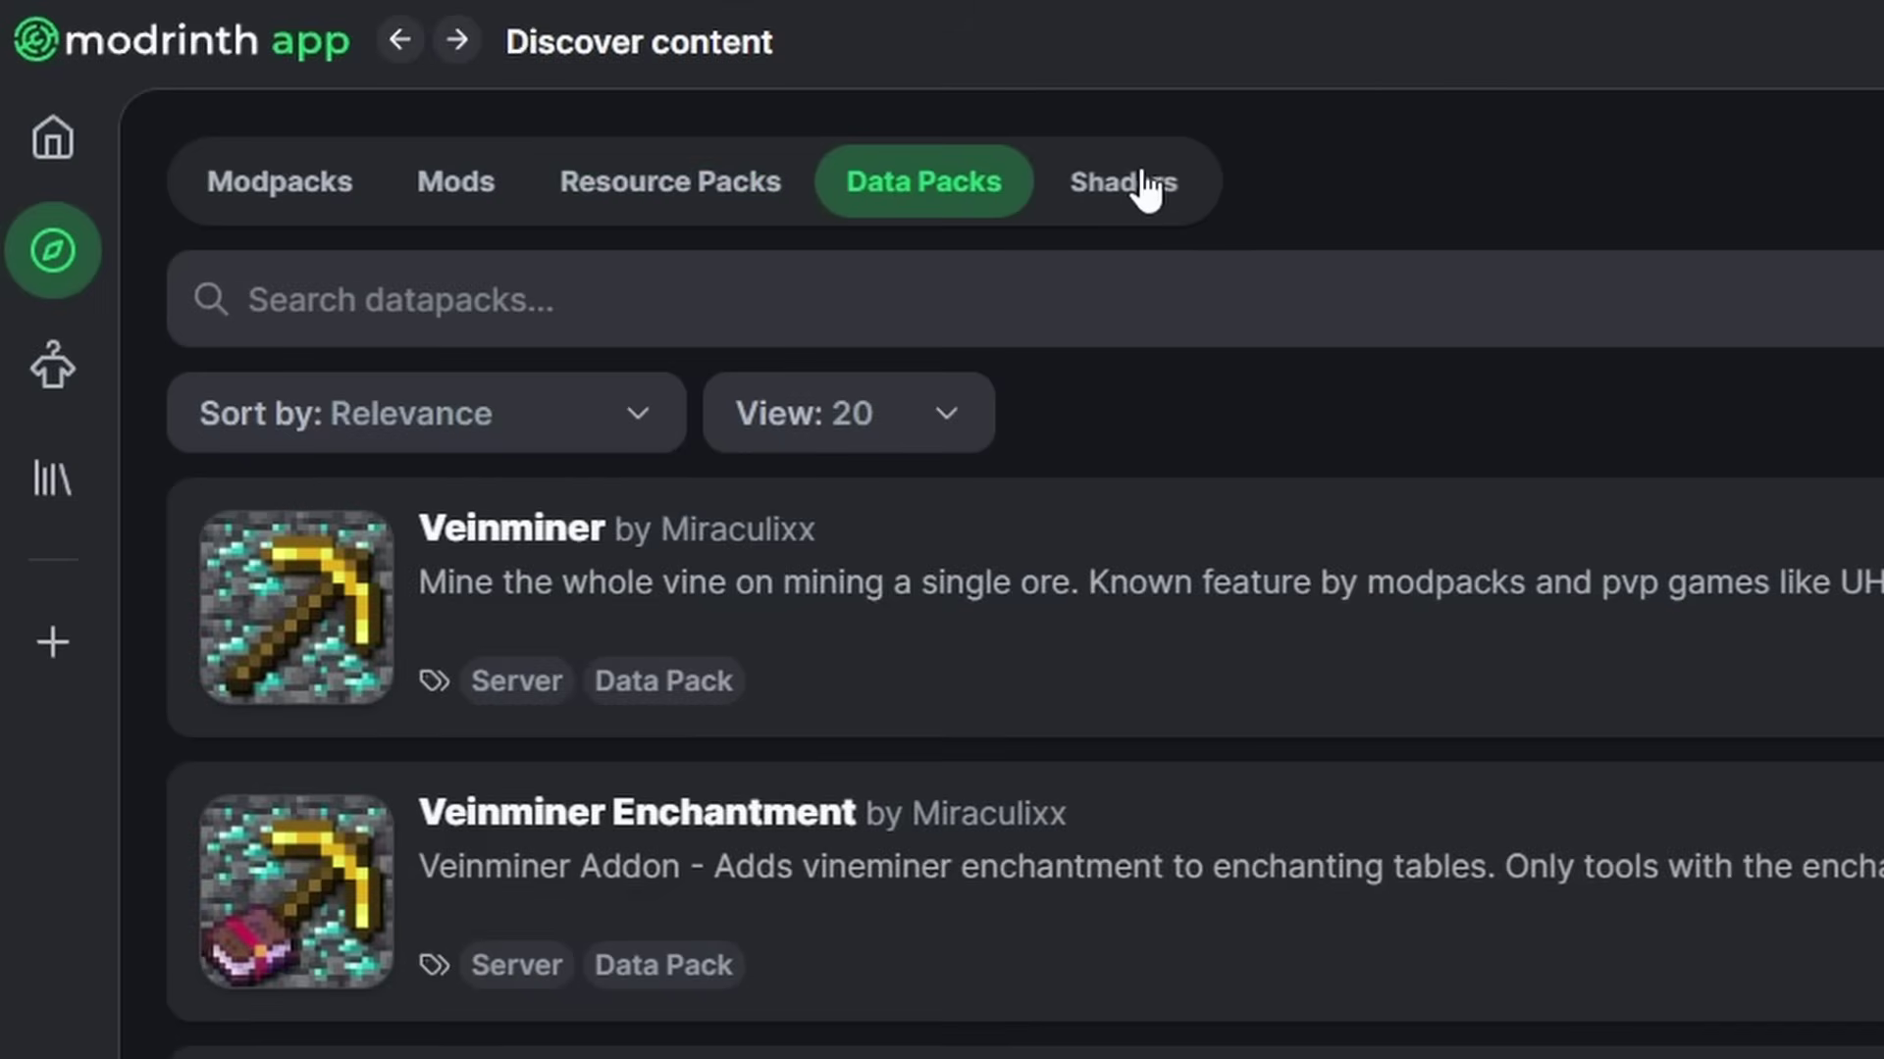
left_click(1145, 186)
- Review the available sort orders for shaders without changing them
left_click(423, 294)
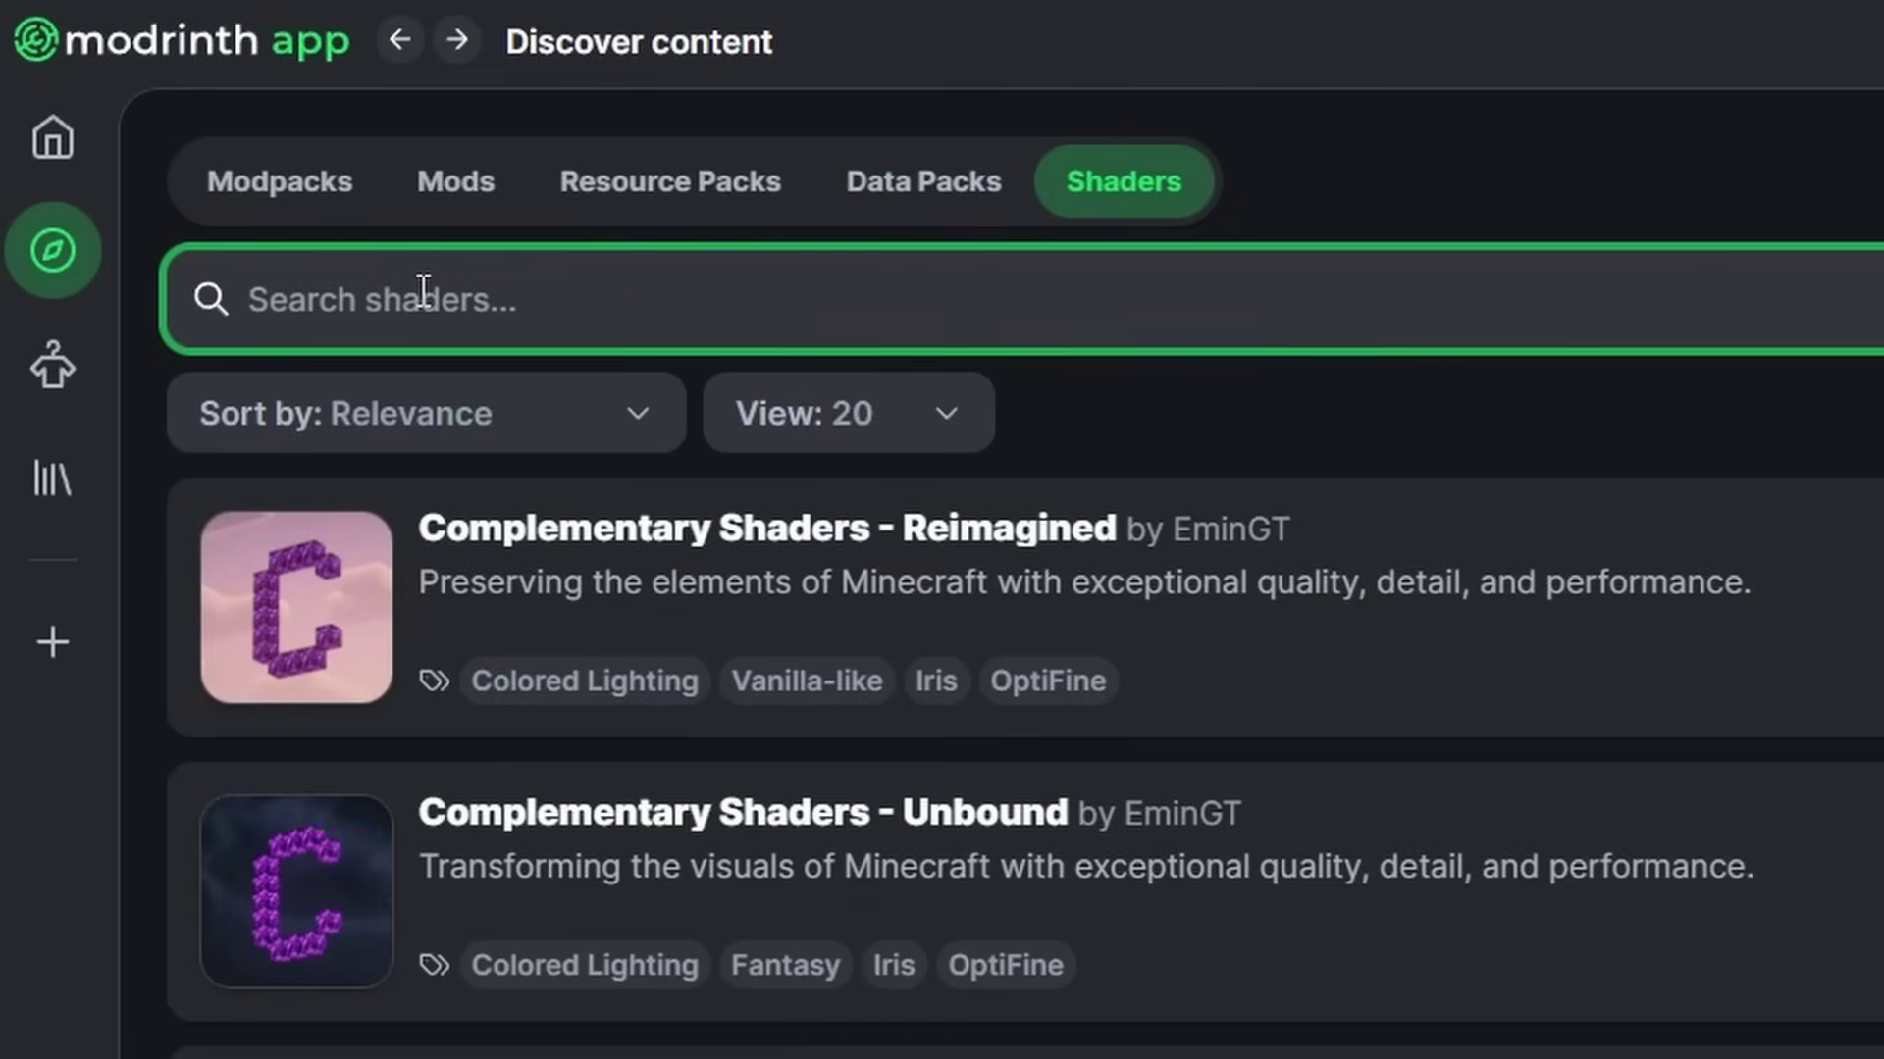
left_click(466, 436)
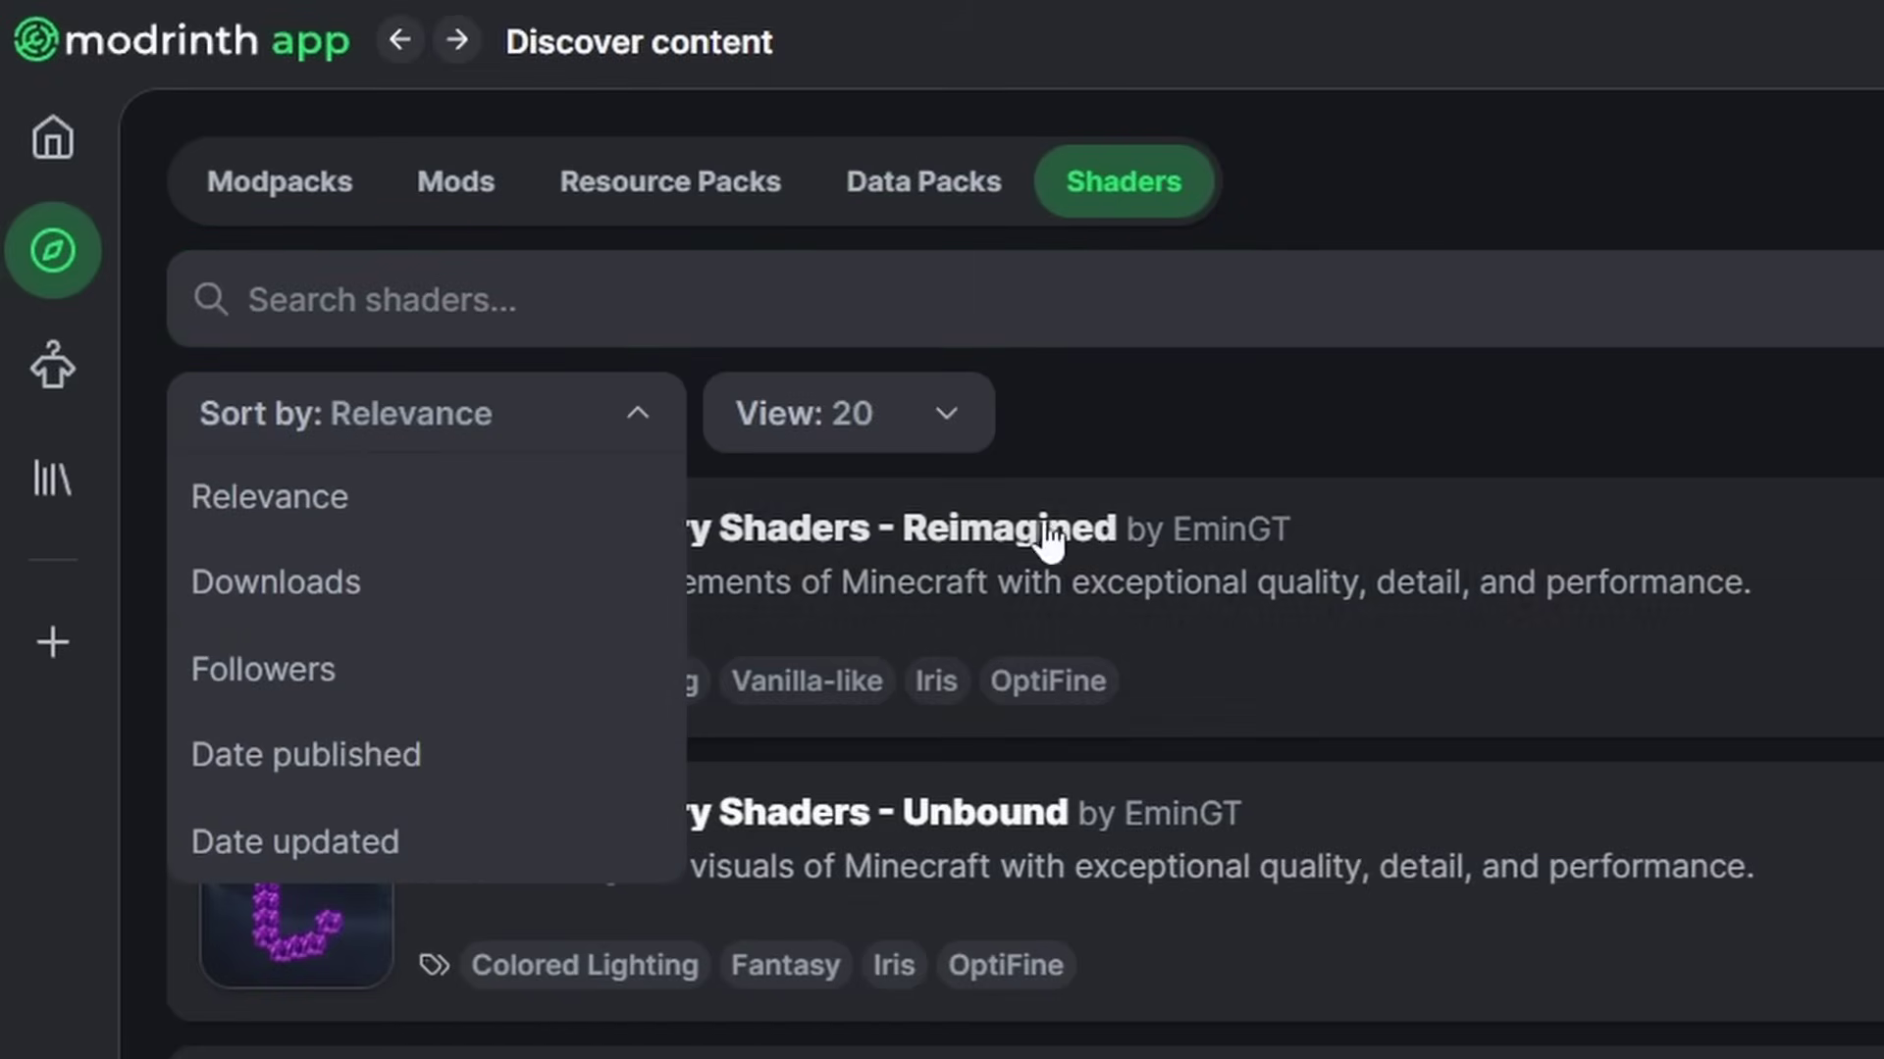
left_click(1121, 361)
- Go to the Skins page and open the saved skin for editing
left_click(52, 368)
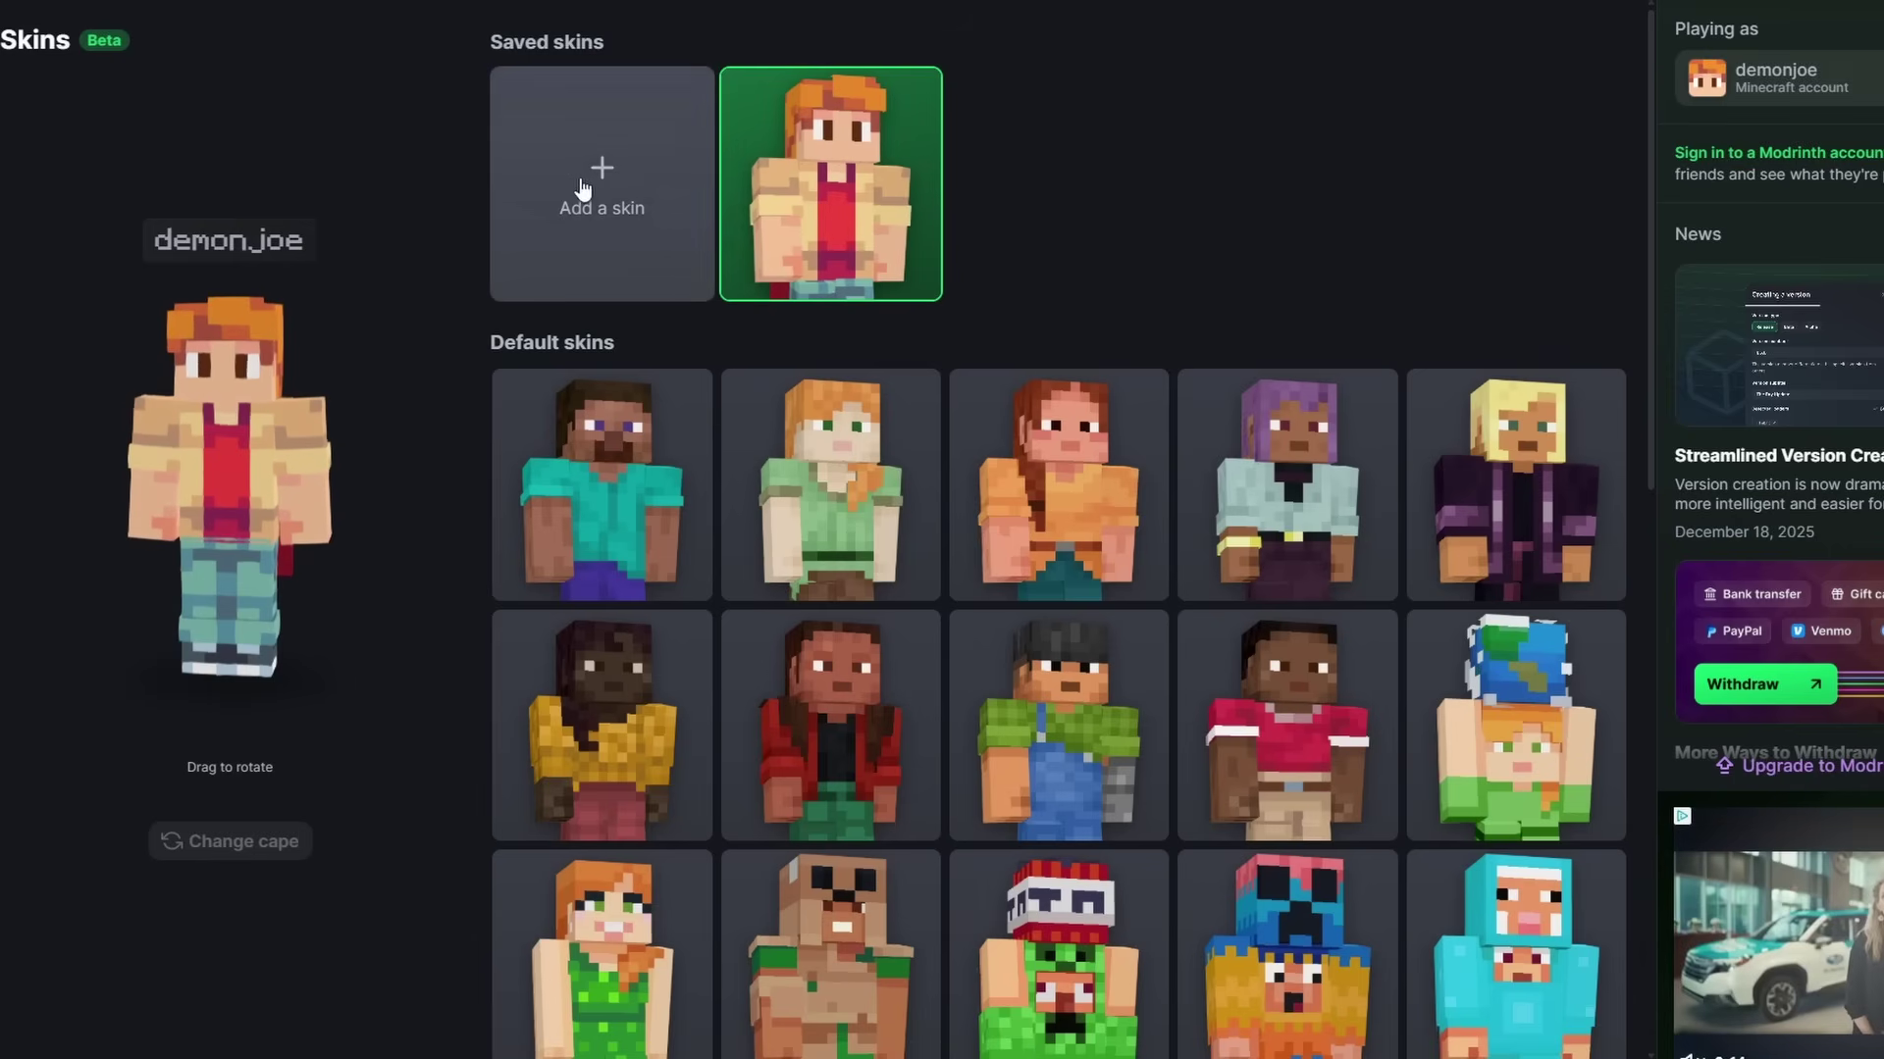
scroll(608, 490, "down", 10)
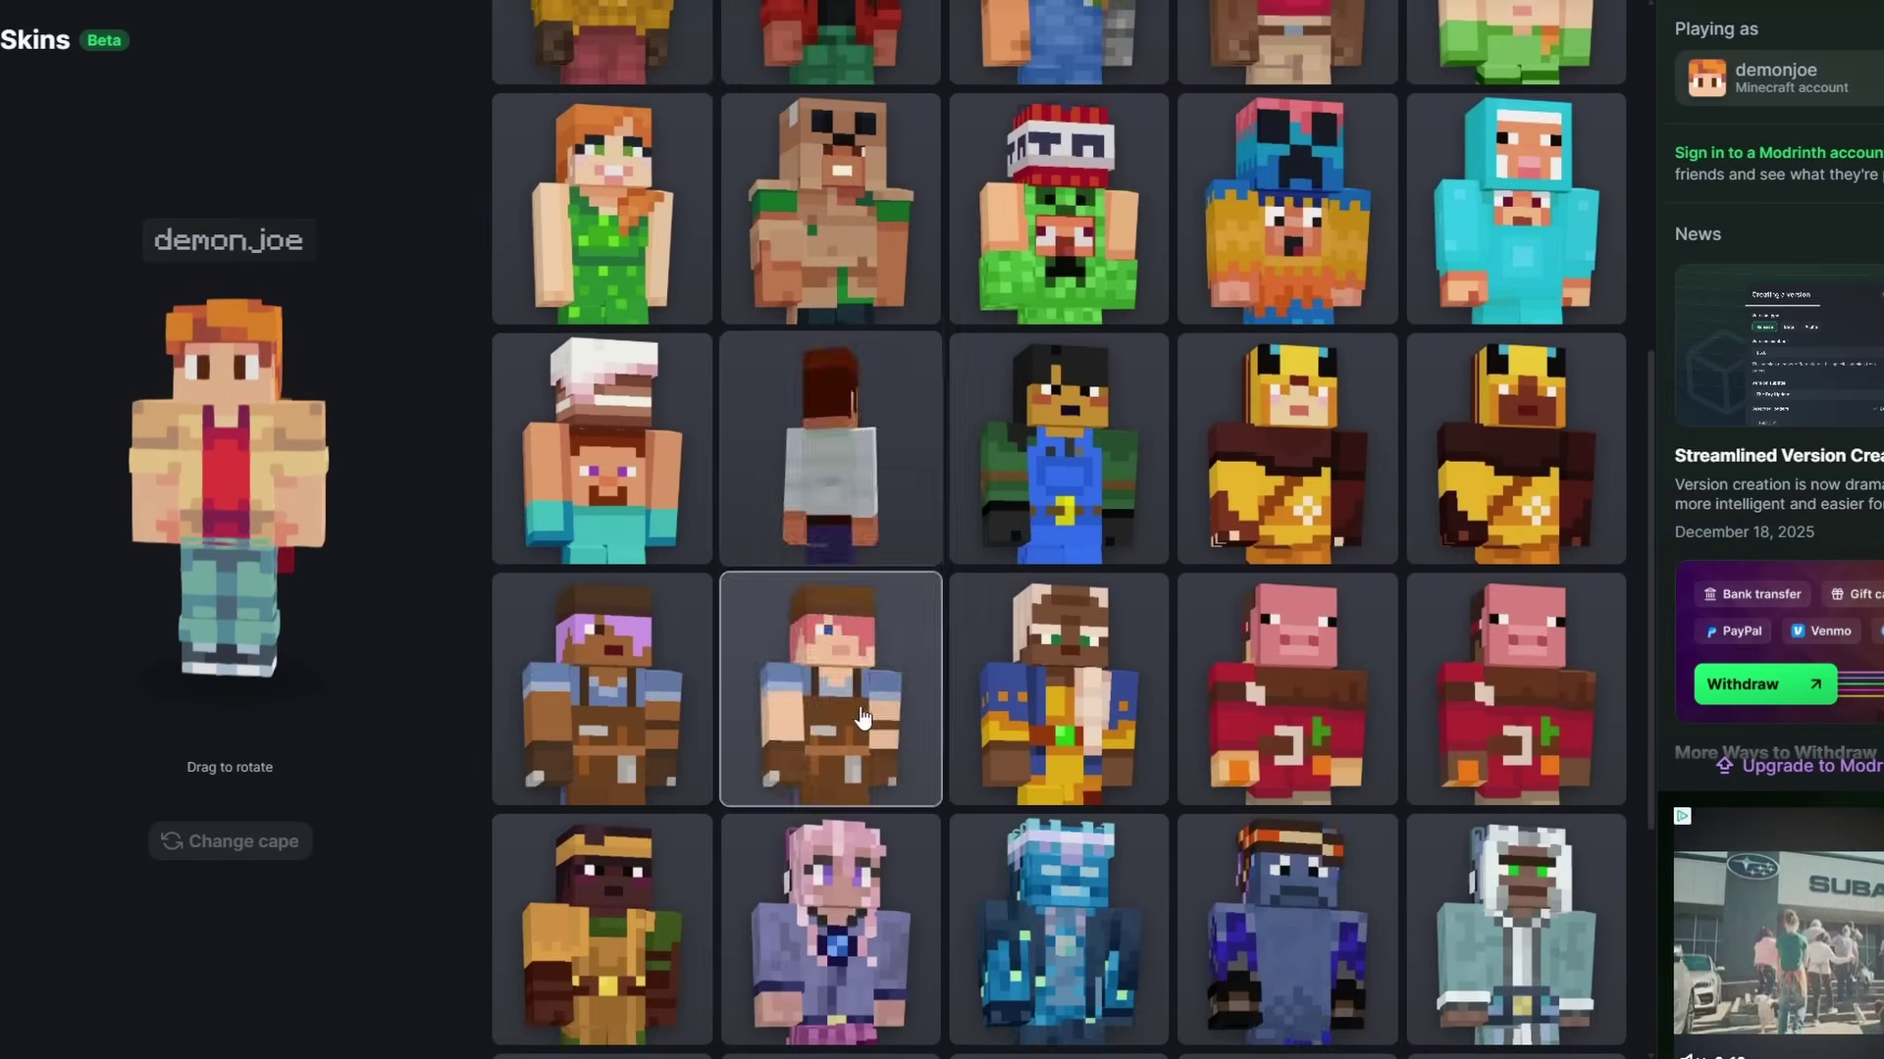
scroll(1035, 767, "up", 10)
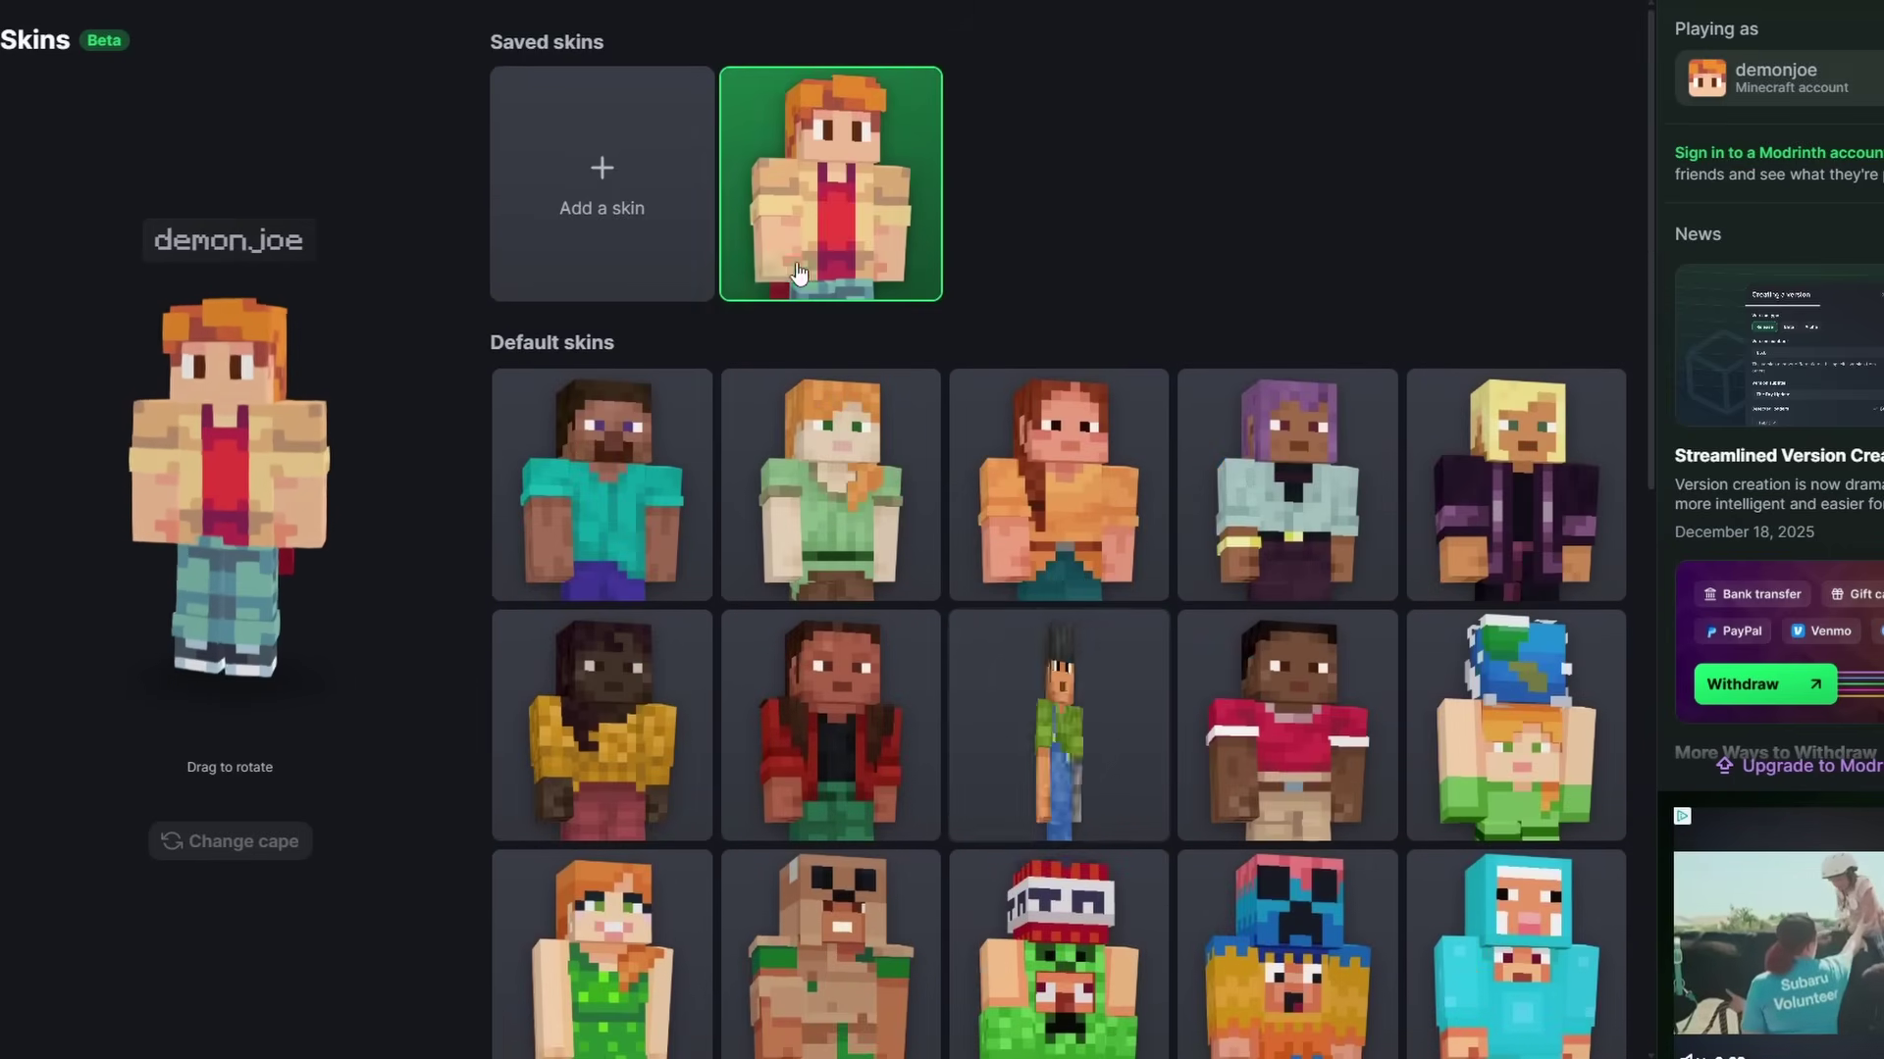
left_click(793, 269)
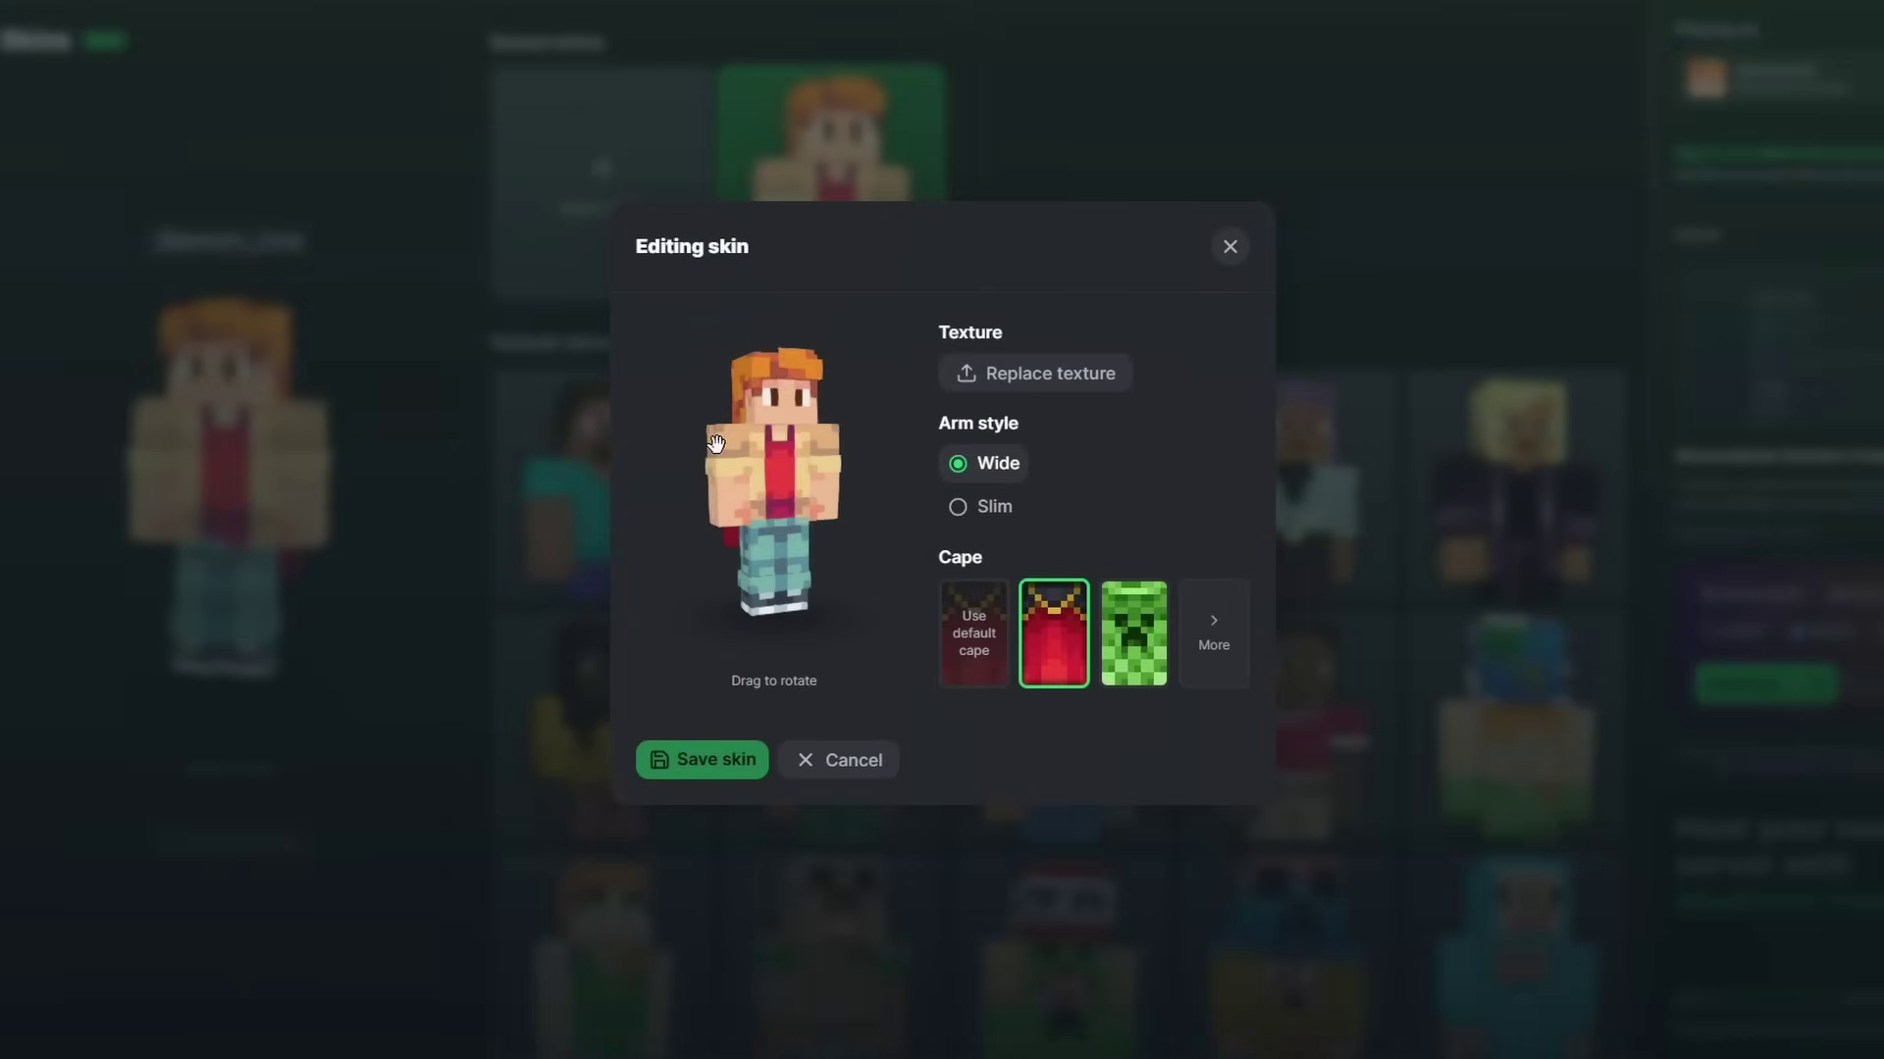
- Compare Slim and Wide arms, keep Wide with the red cape, and close the editor
left_click(978, 511)
left_click(966, 465)
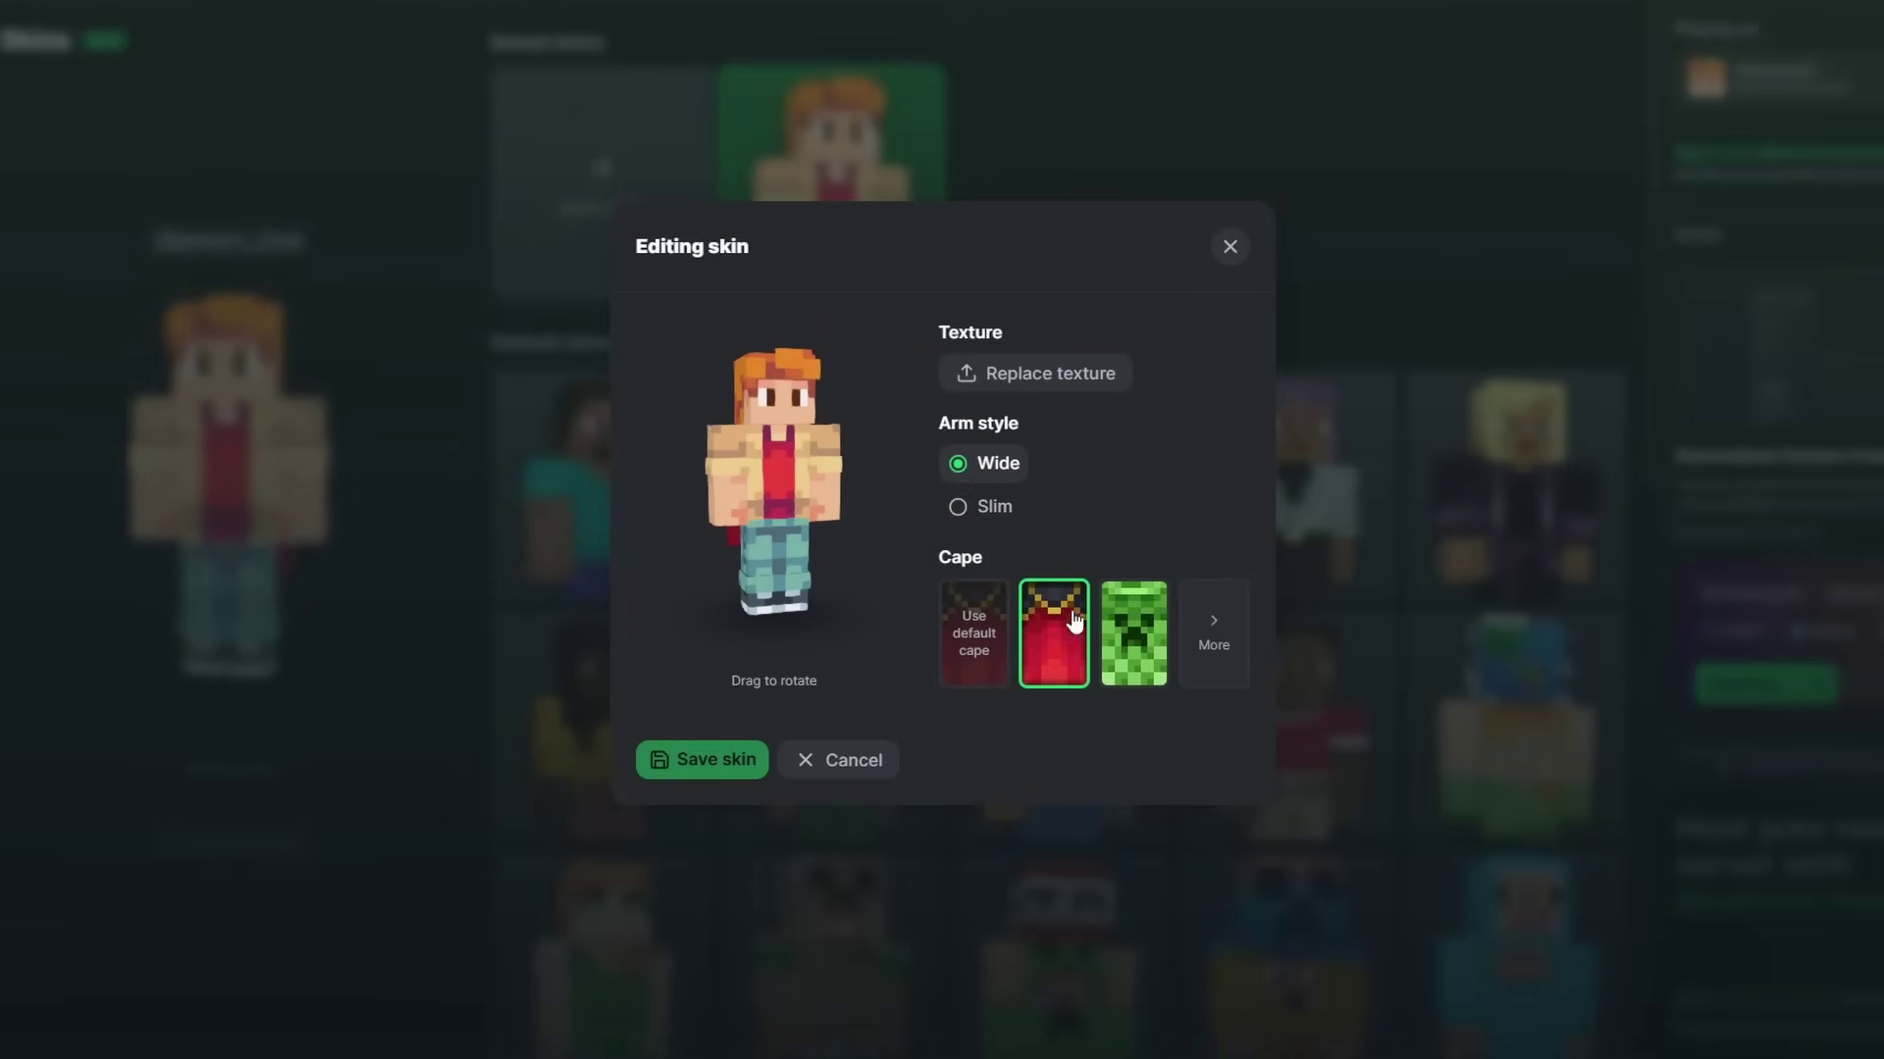
left_click(1194, 639)
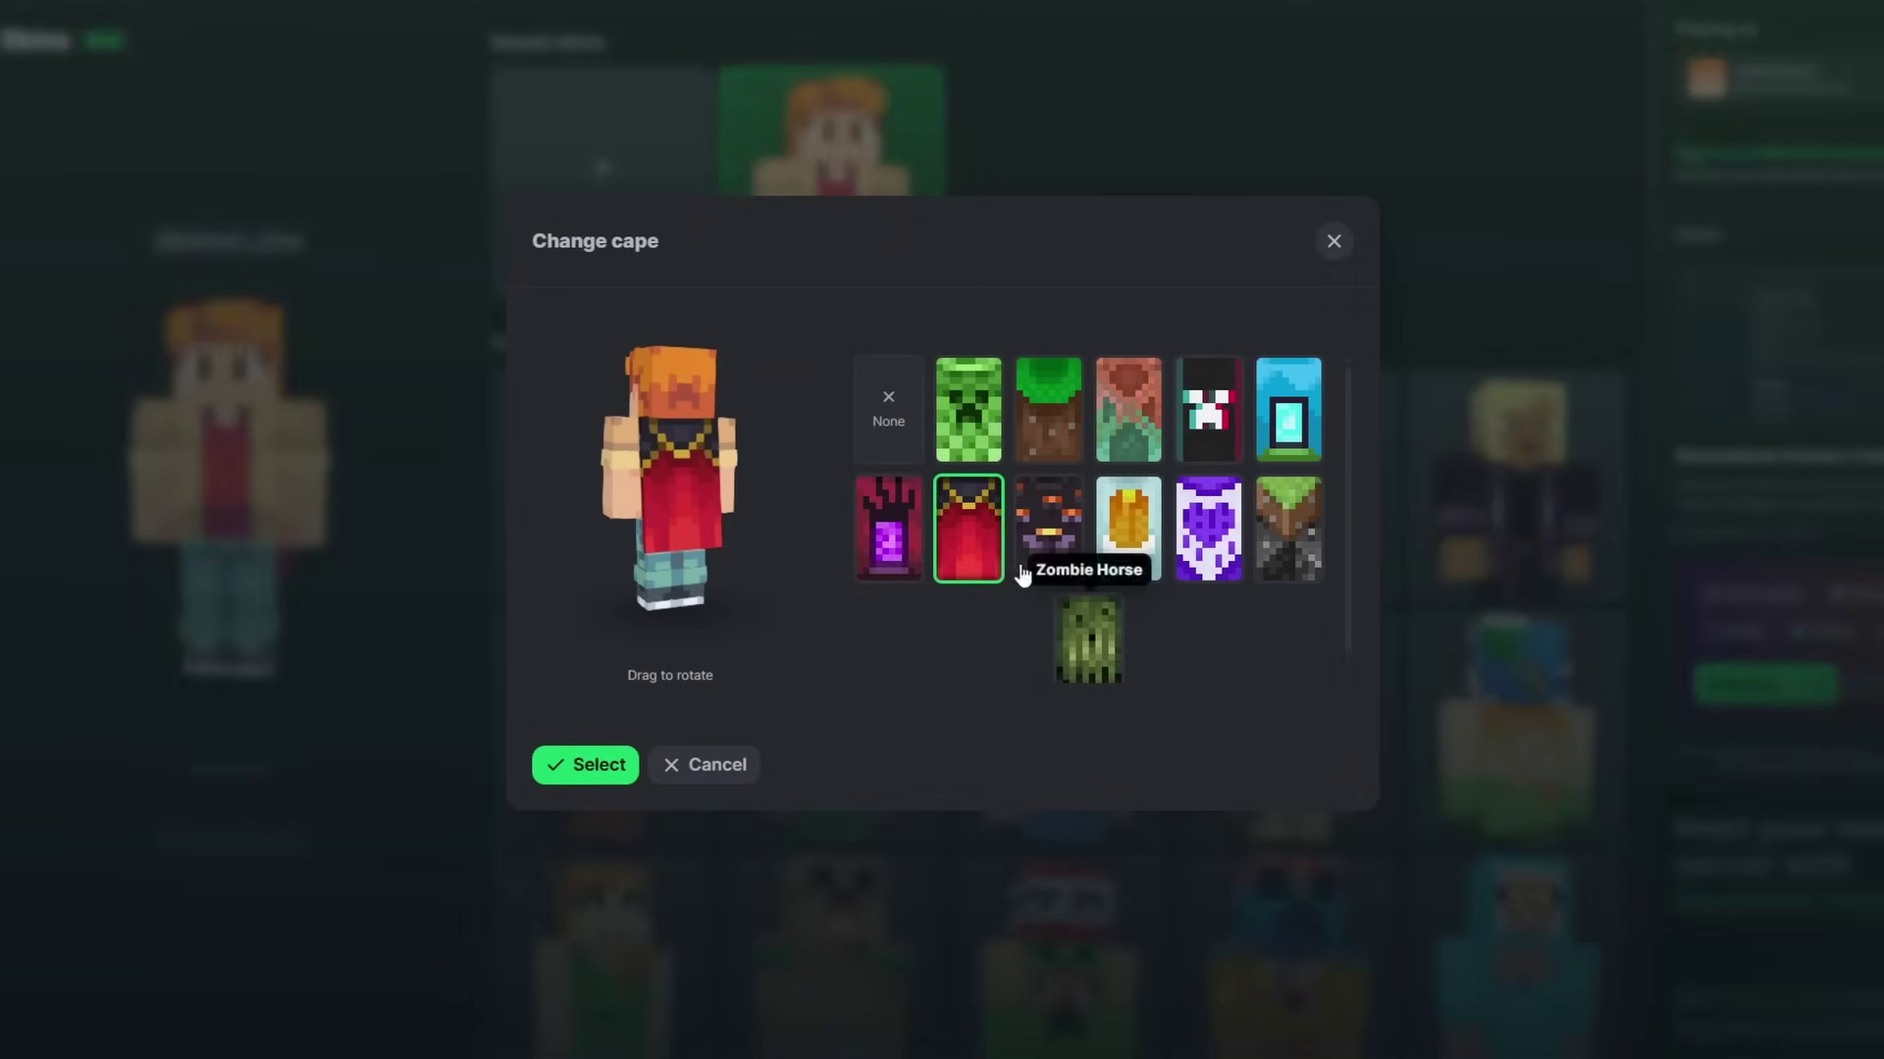
left_click(603, 769)
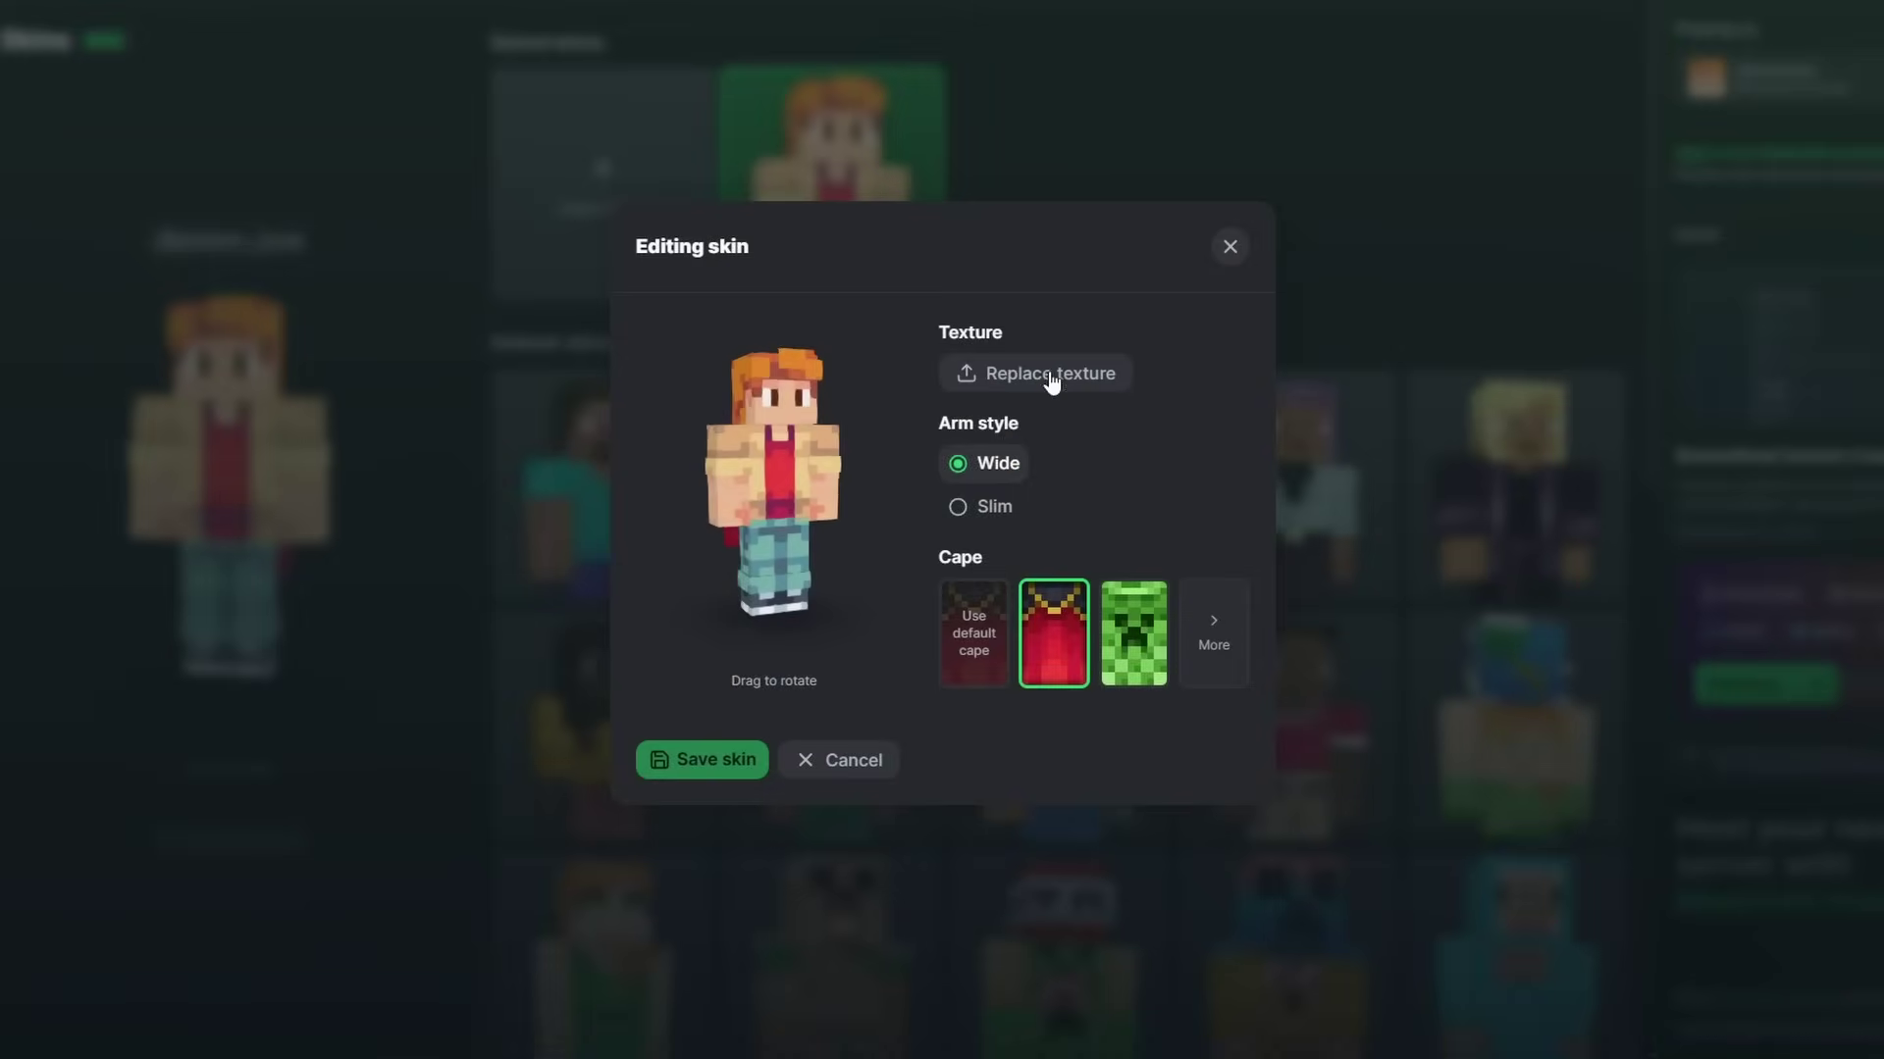
left_click(1229, 248)
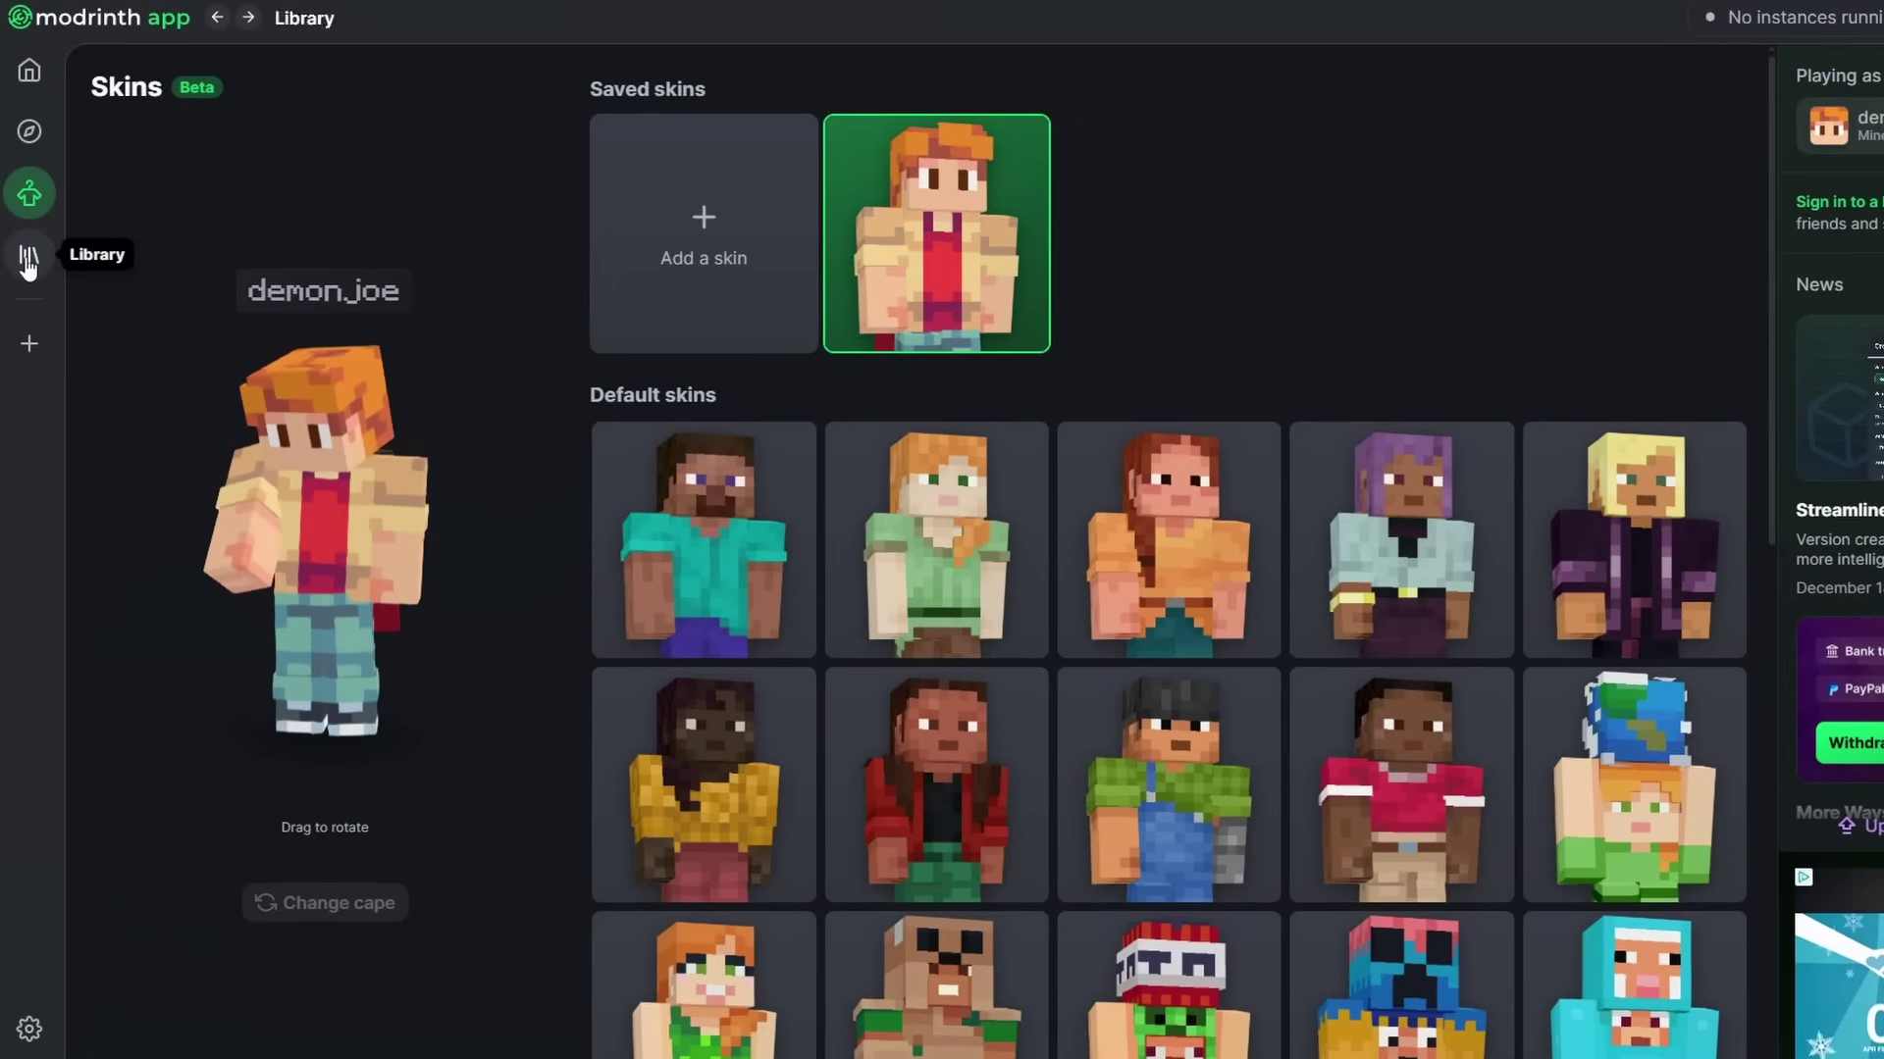
- Open the Library from the left sidebar to view the empty instance list
left_click(28, 257)
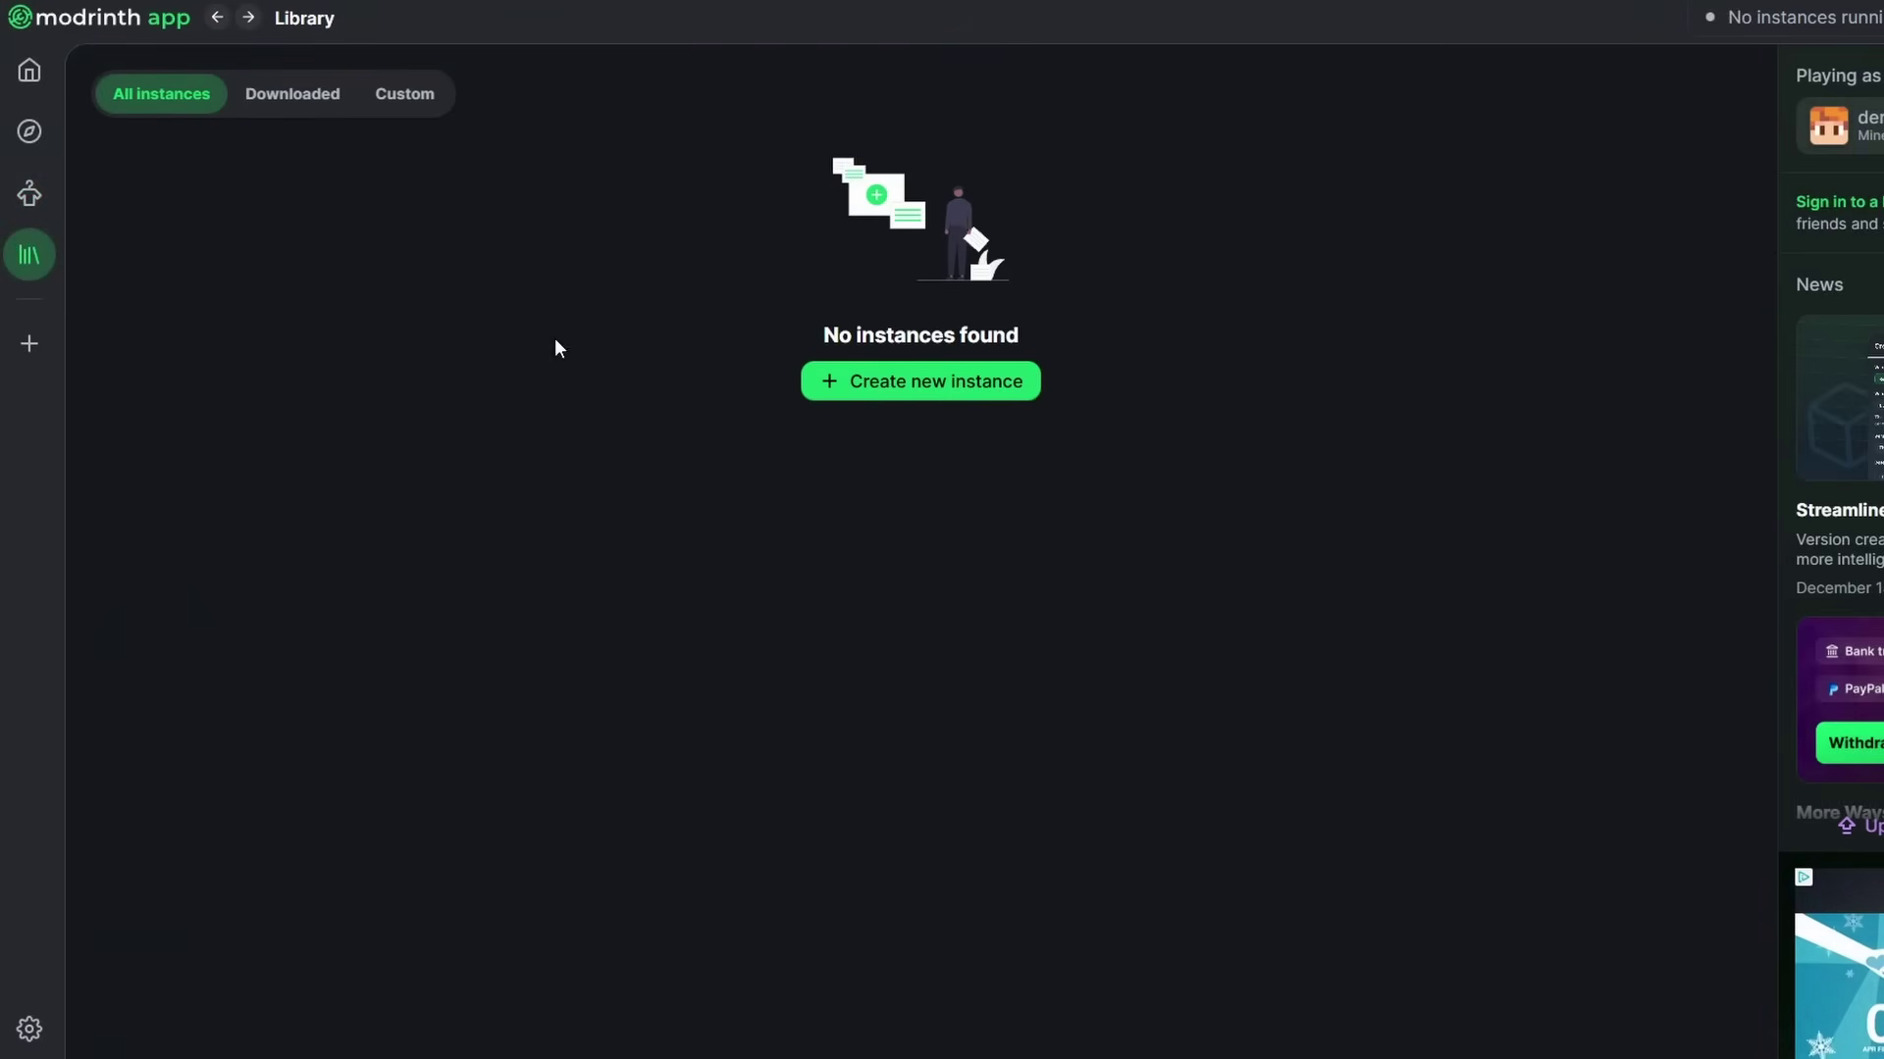